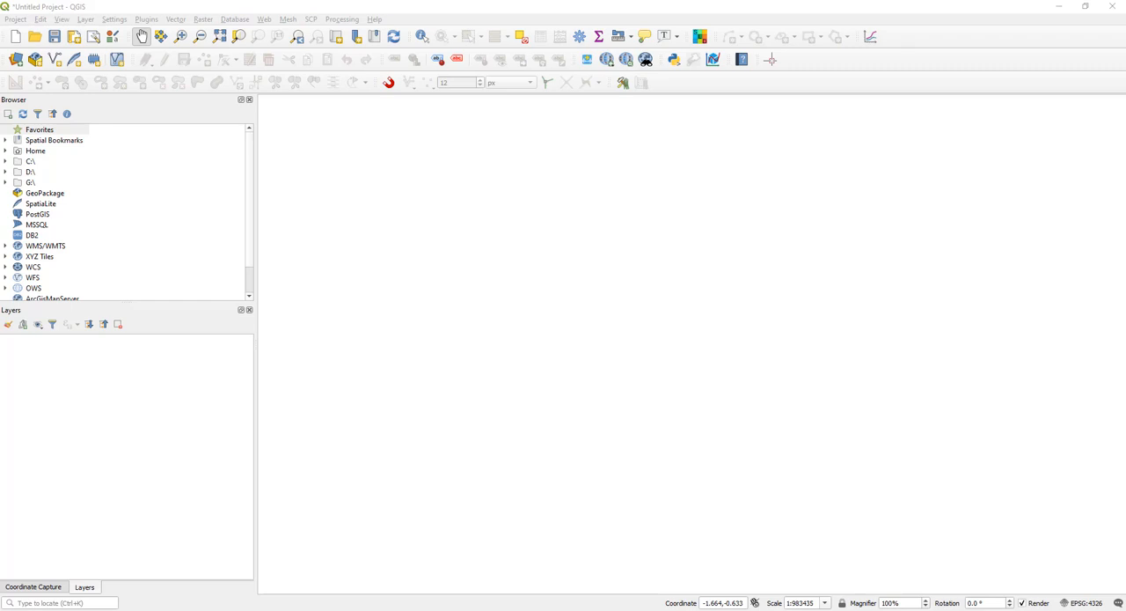
- Switch to File Explorer, open the Landsat_data folder inside day3 and look over the three Landsat tar.gz archives
left_click(496, 7)
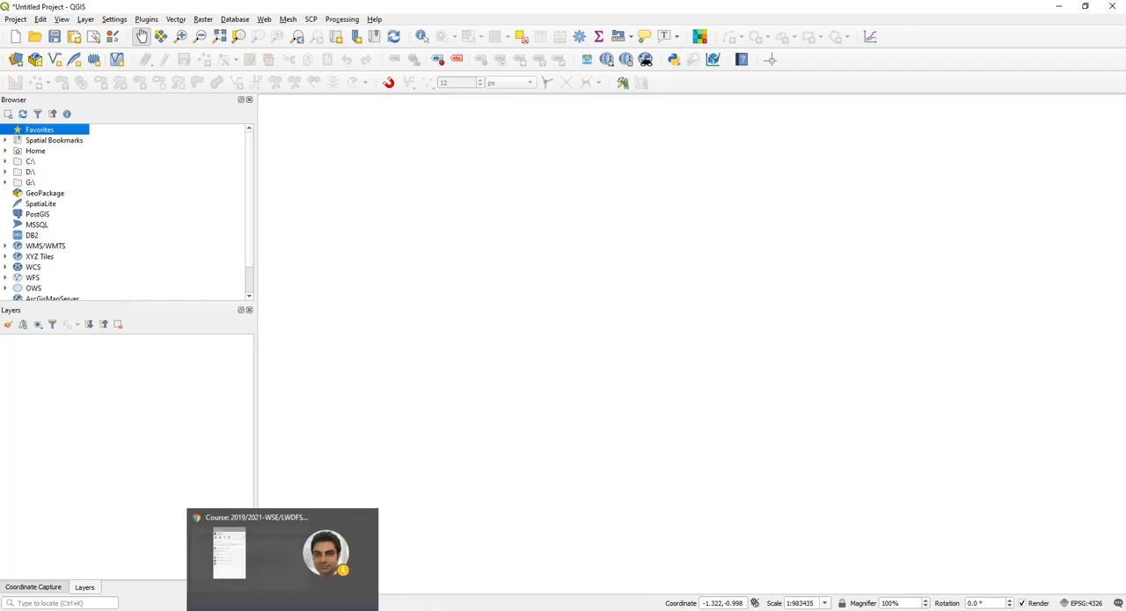
left_click(128, 608)
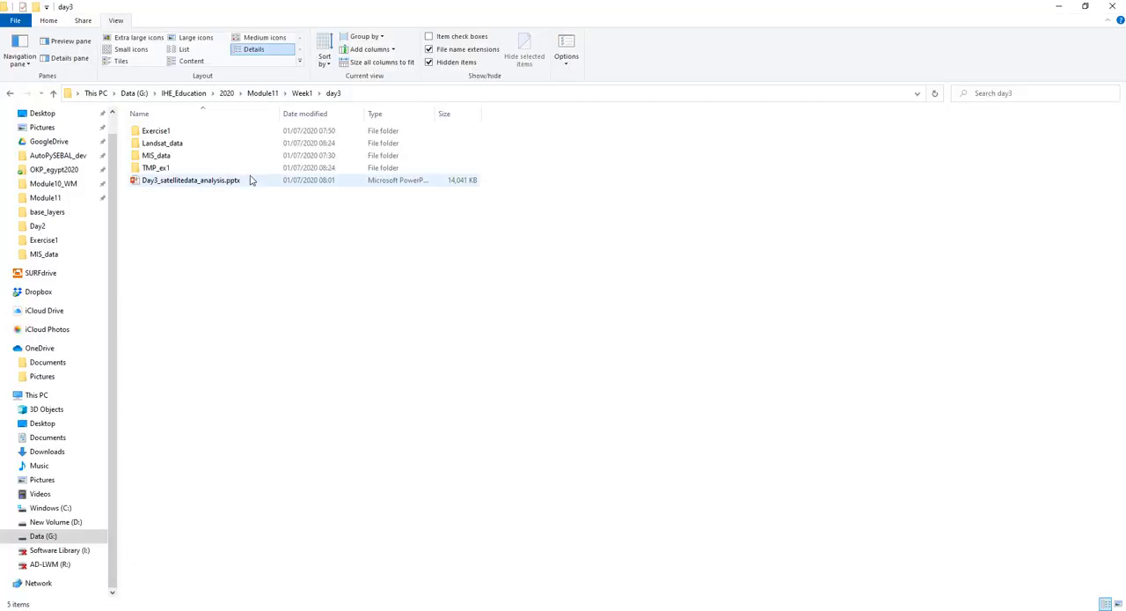
double_click(196, 144)
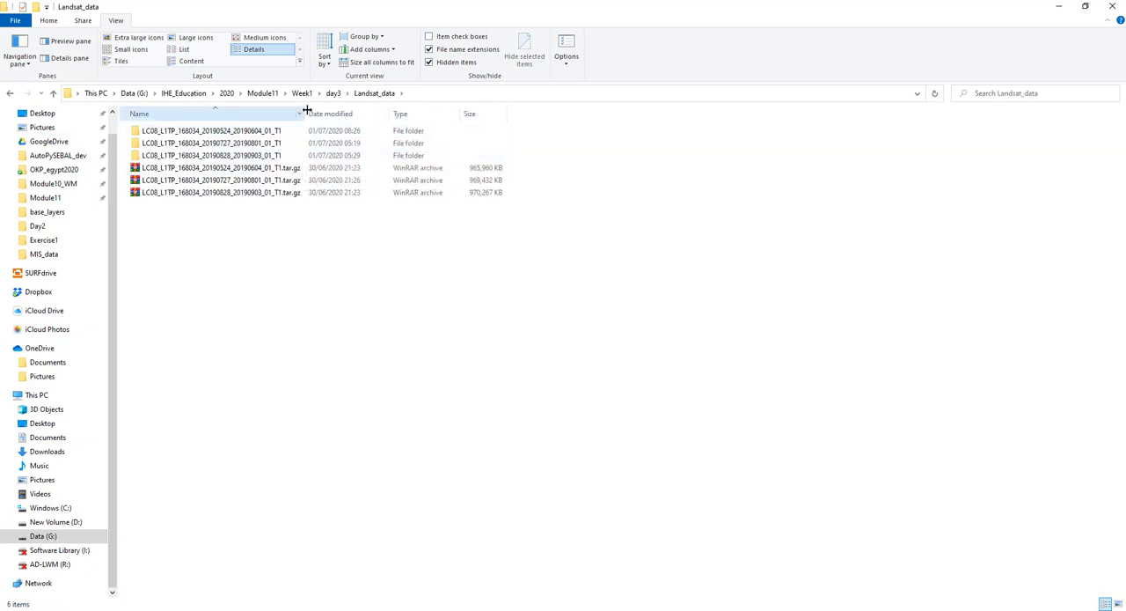
left_click(296, 180)
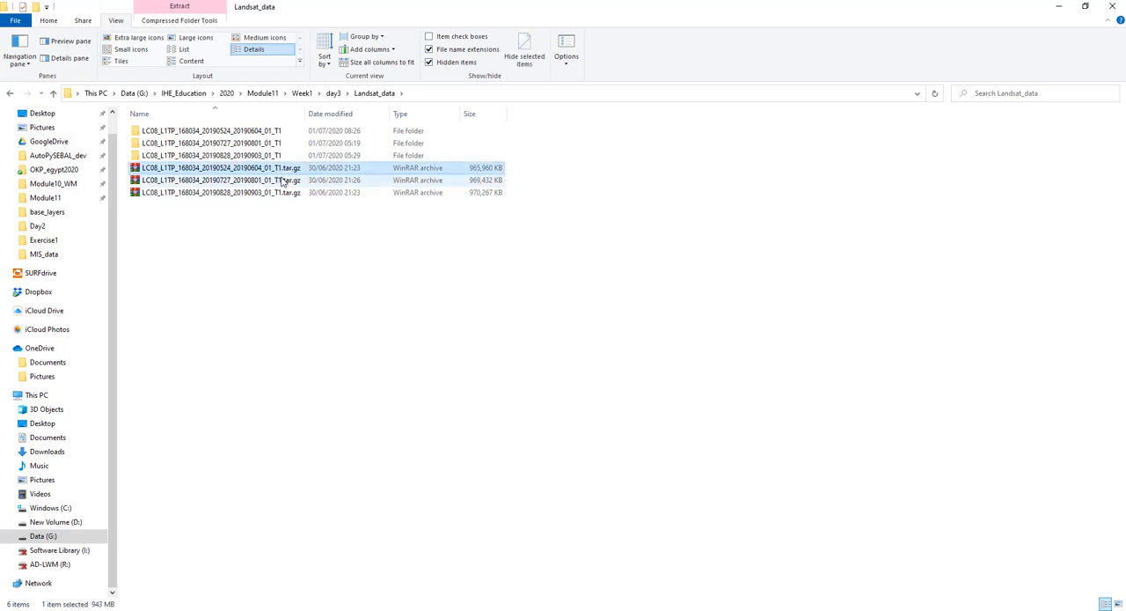
left_click(286, 192)
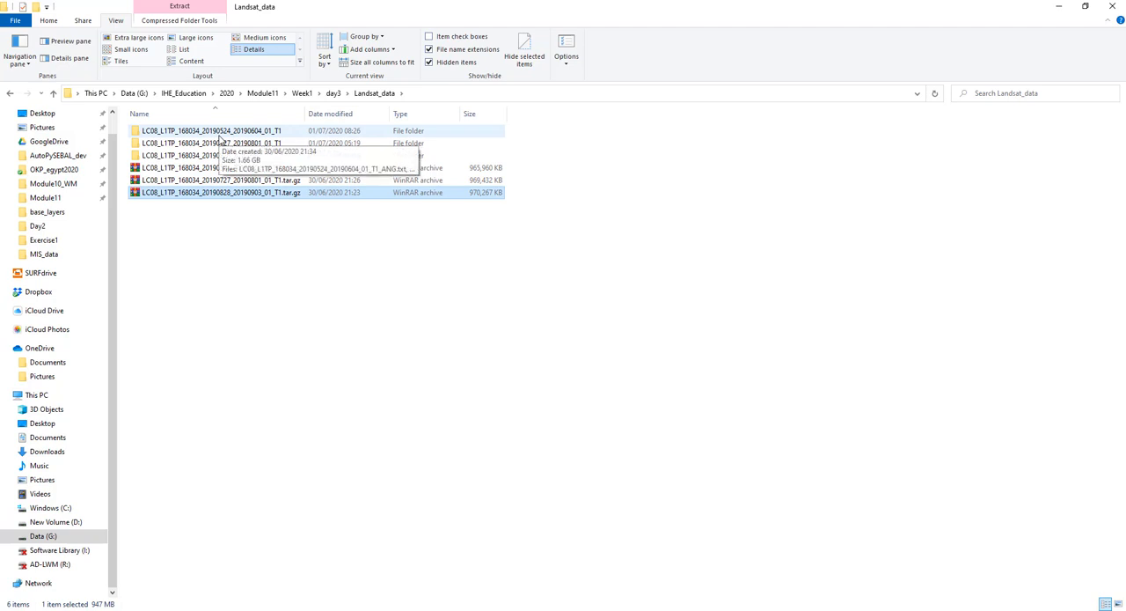
- Inspect the band files in the LC08_L1TP_168034_20190524_20190604_01_T1 folder with full file names shown, and return to Landsat_data
double_click(231, 135)
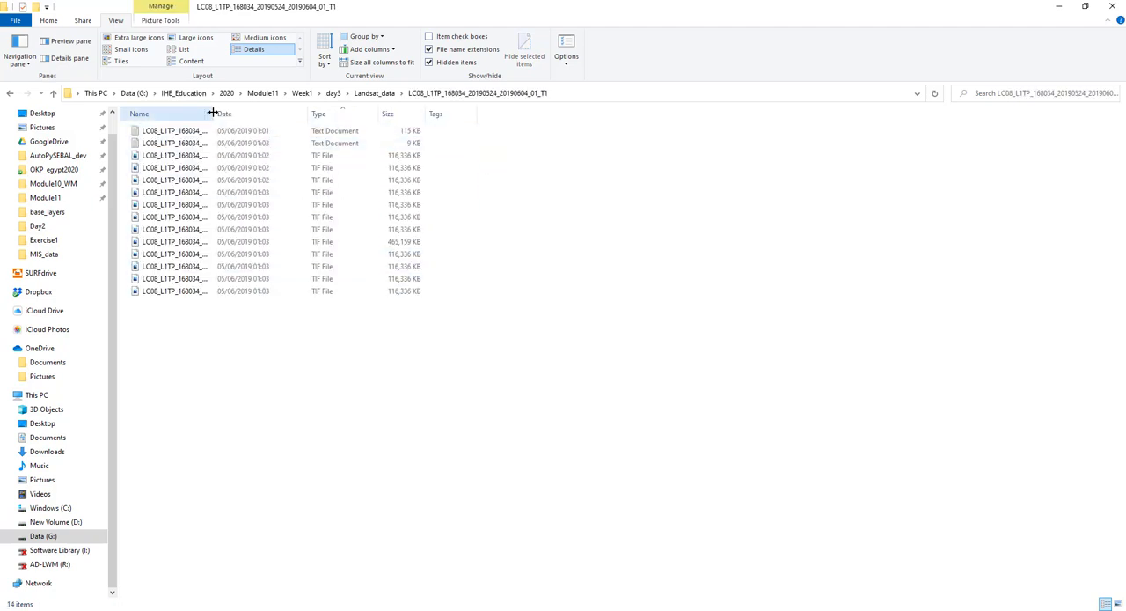
double_click(213, 114)
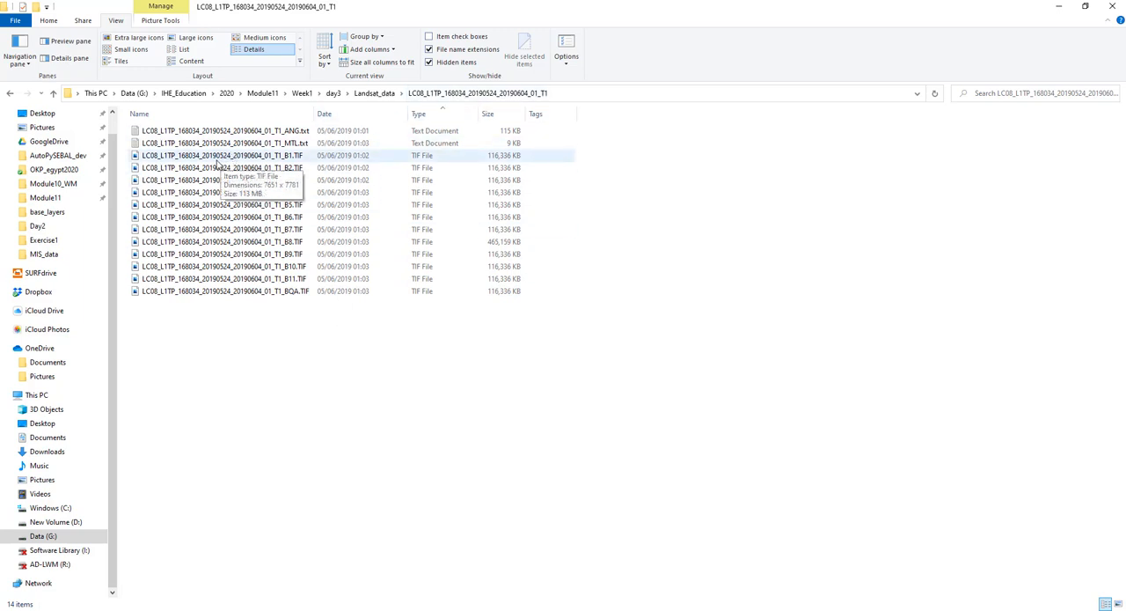
left_click(374, 93)
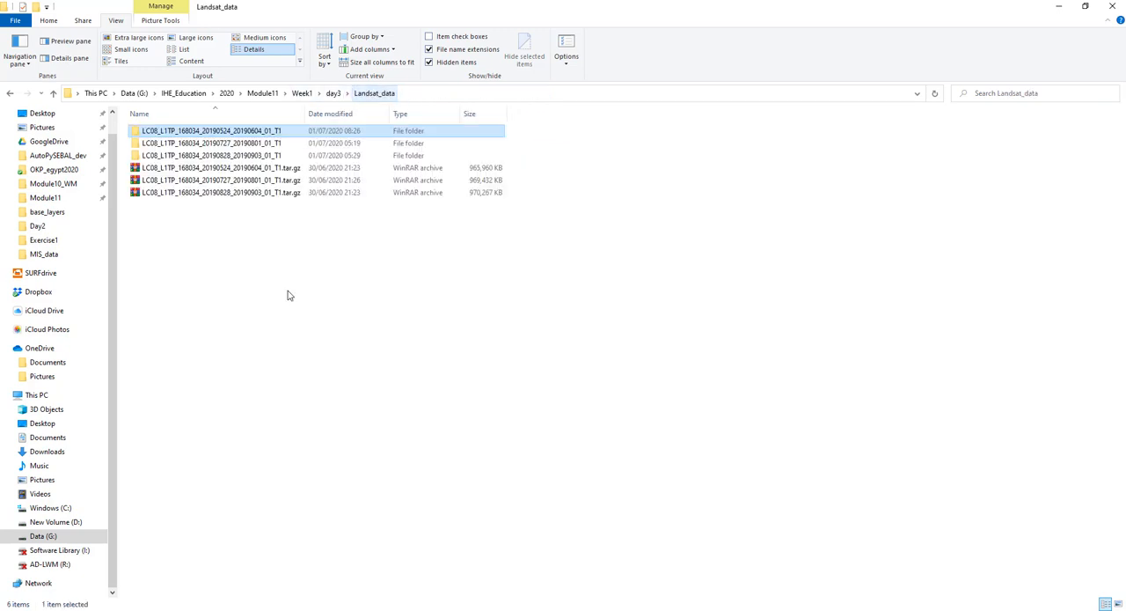
- Look through the MIS_data and Exercise1 folders inside day3, returning to day3 at the end
left_click(335, 94)
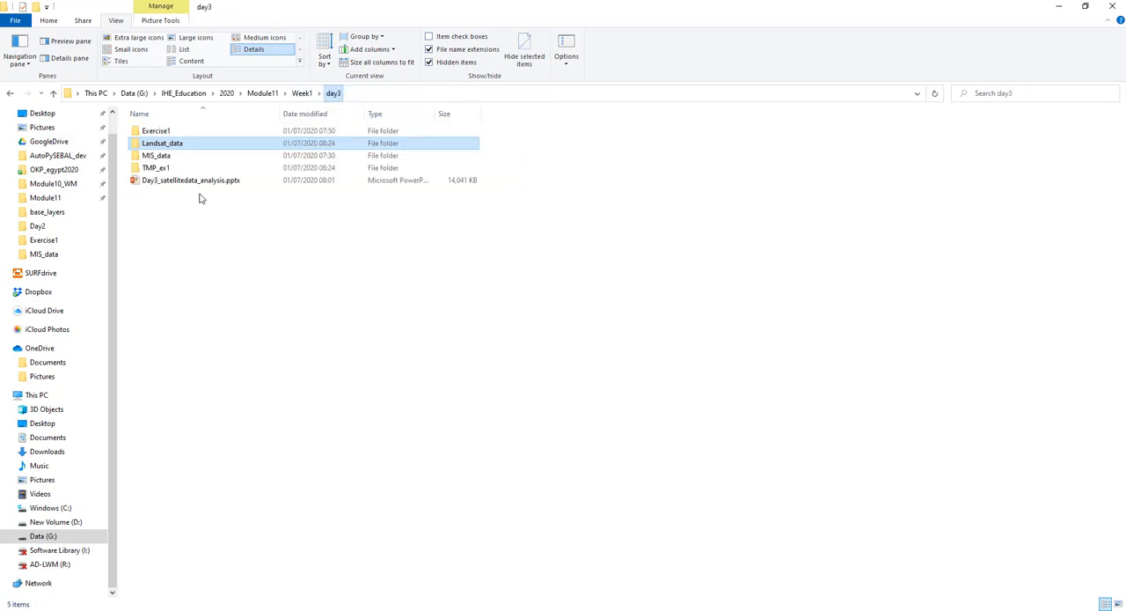
double_click(156, 157)
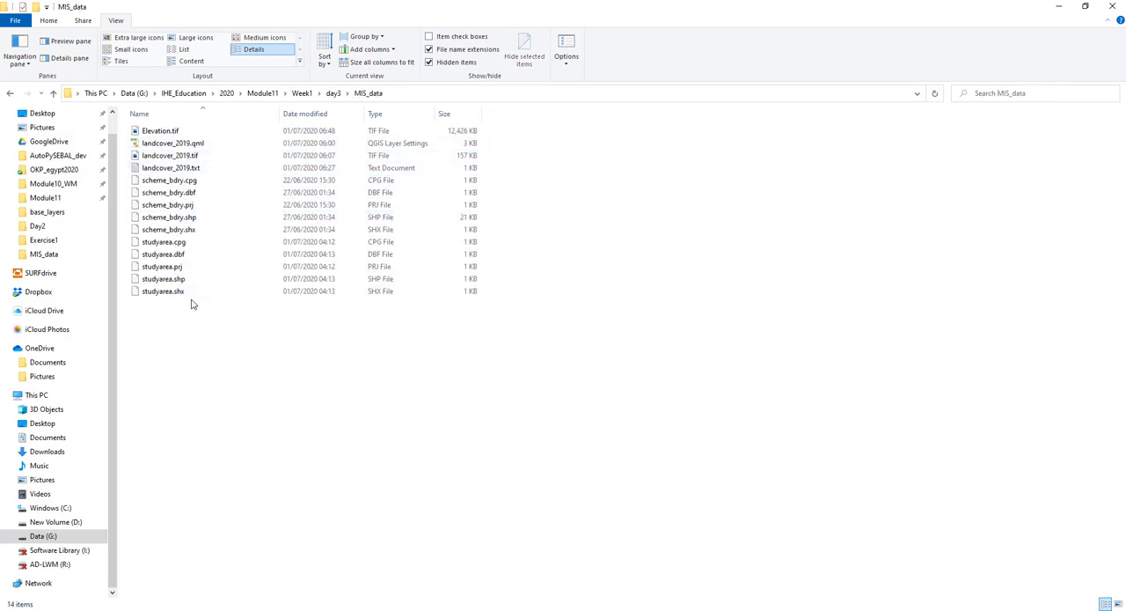
left_click(333, 94)
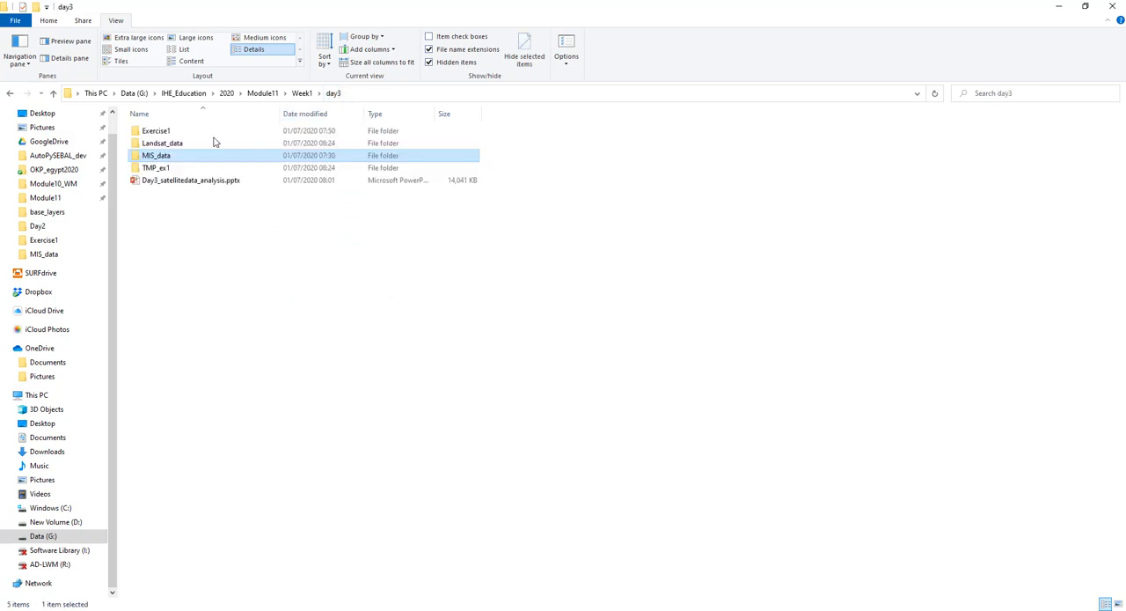
left_click(186, 135)
double_click(186, 135)
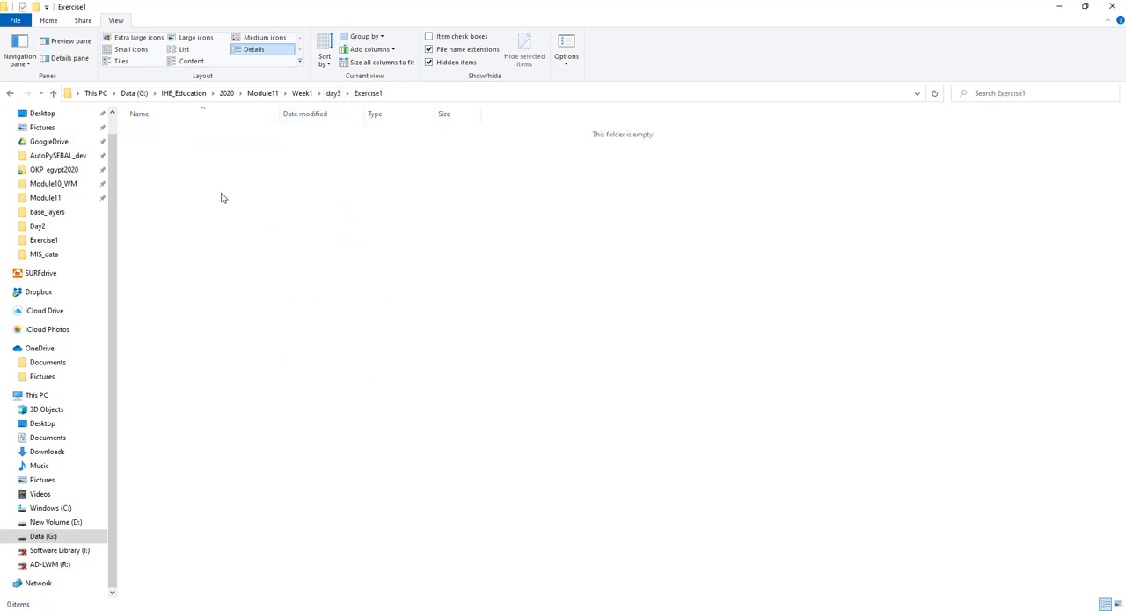
left_click(334, 94)
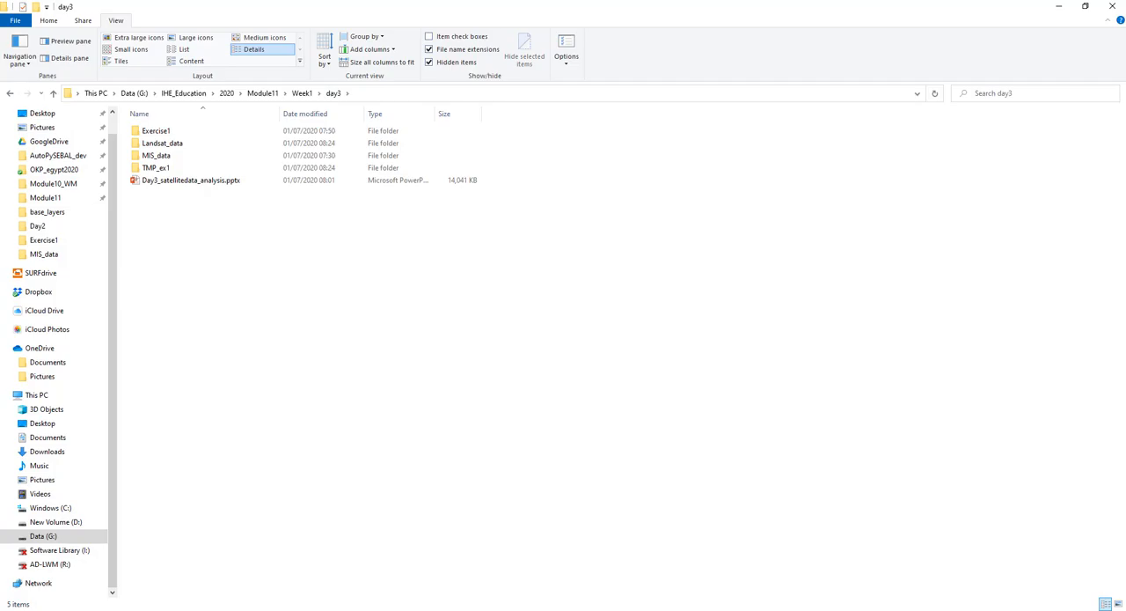
- Switch to QGIS and expand the G:\ drive in the data browser down to the IHE folders
left_click(450, 609)
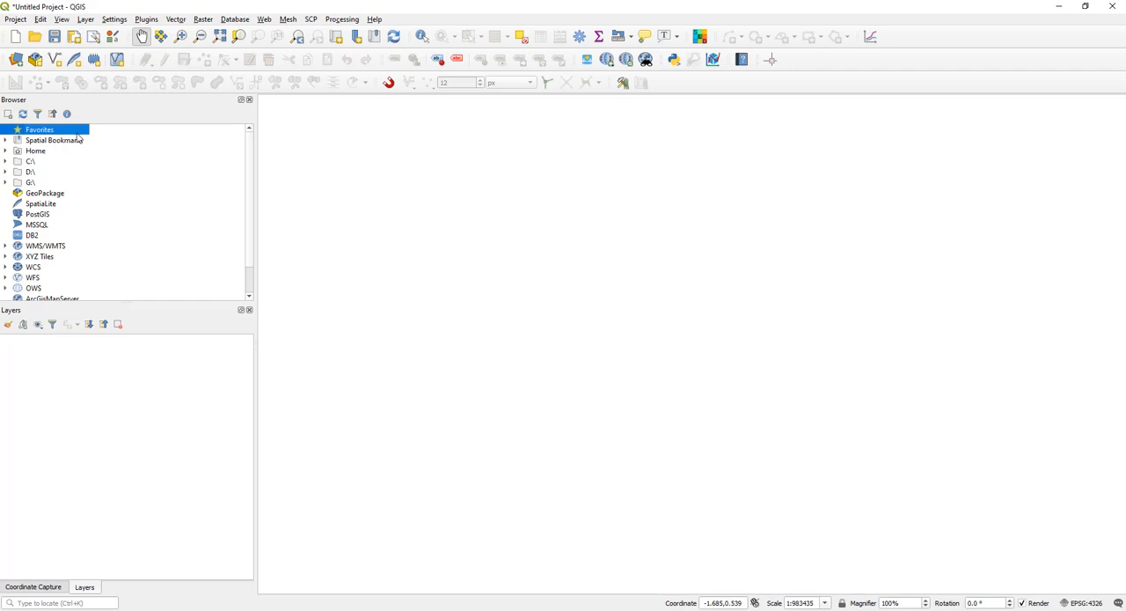
left_click(6, 182)
left_click(27, 184)
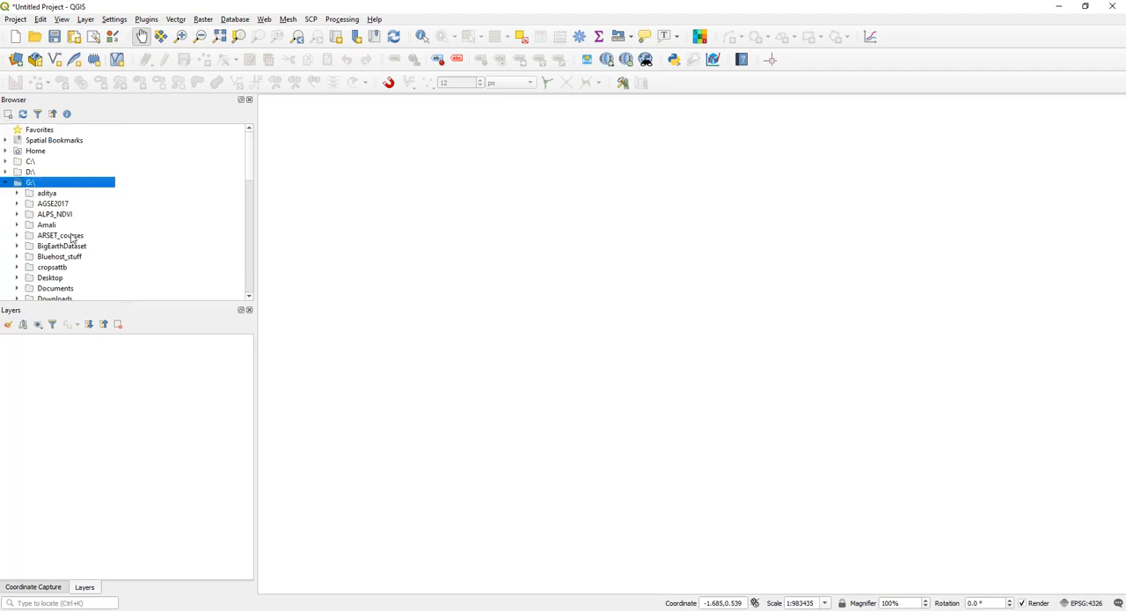
scroll(73, 239, "down", 2)
scroll(74, 238, "down", 2)
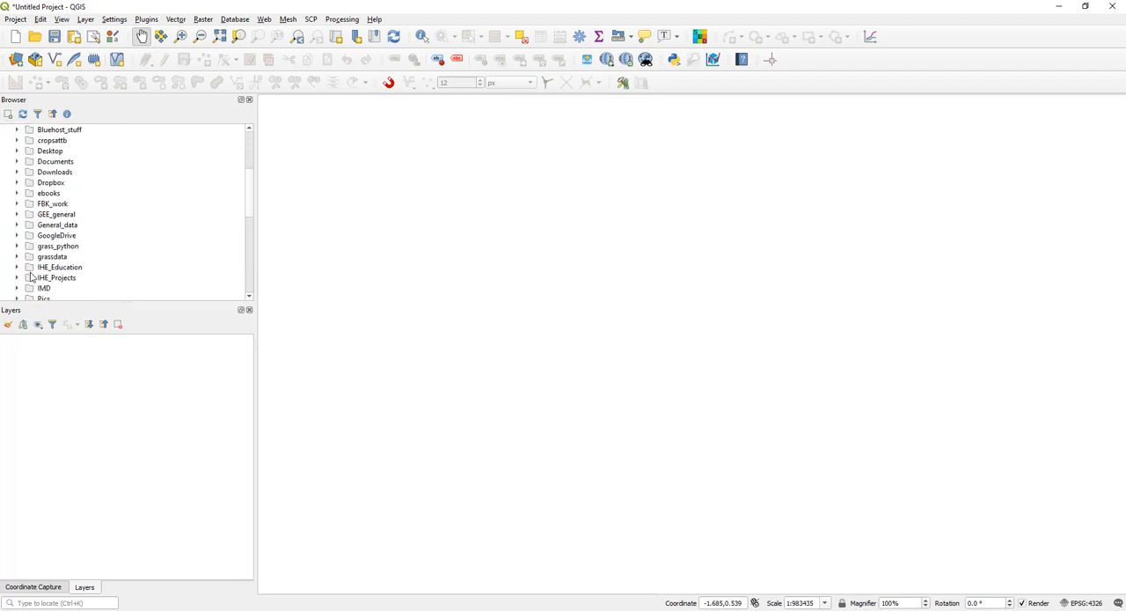
scroll(71, 264, "down", 4)
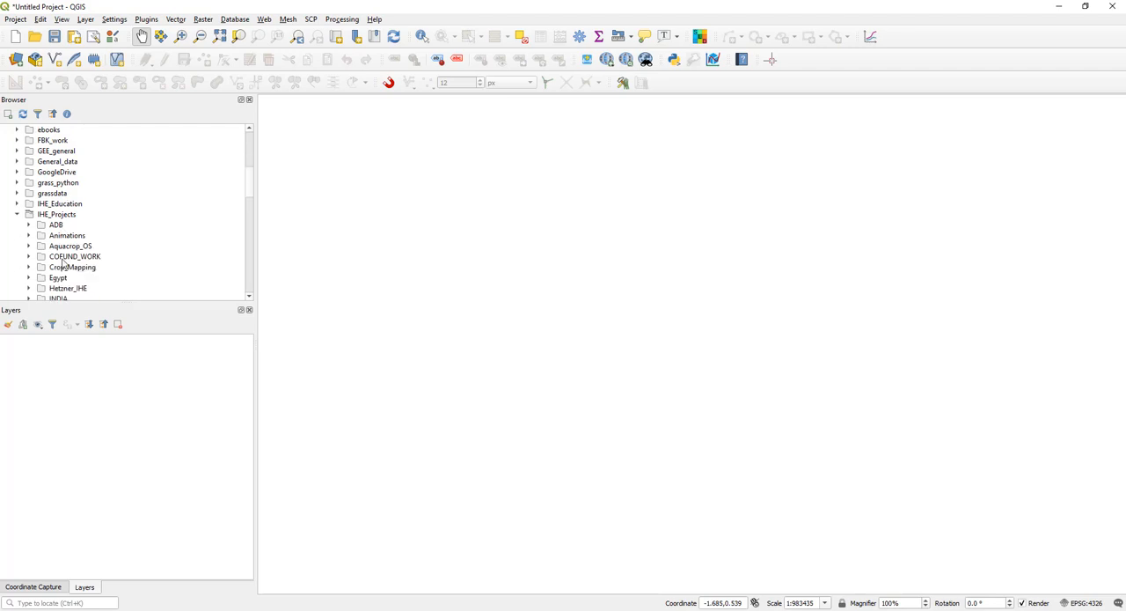
scroll(79, 260, "down", 2)
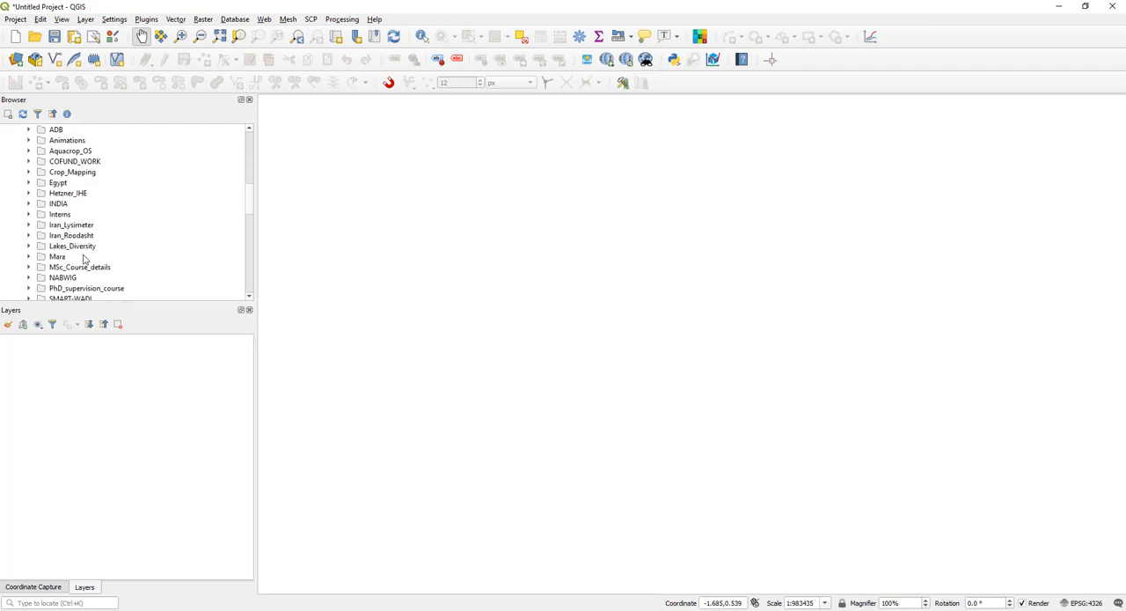
scroll(85, 258, "down", 3)
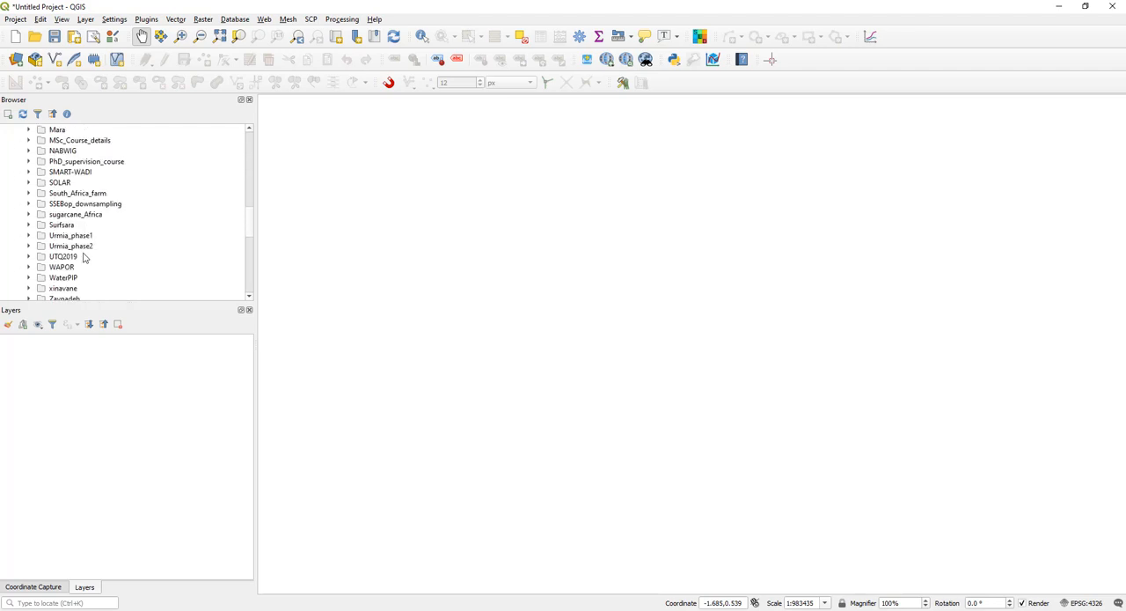
scroll(85, 258, "up", 4)
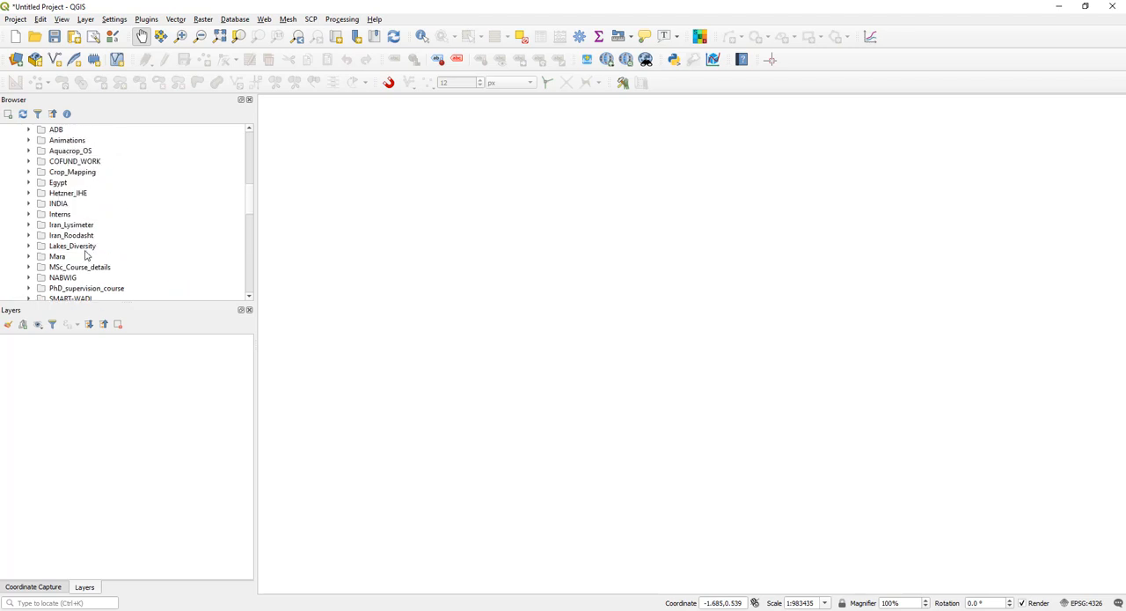
scroll(85, 256, "up", 3)
left_click(20, 214)
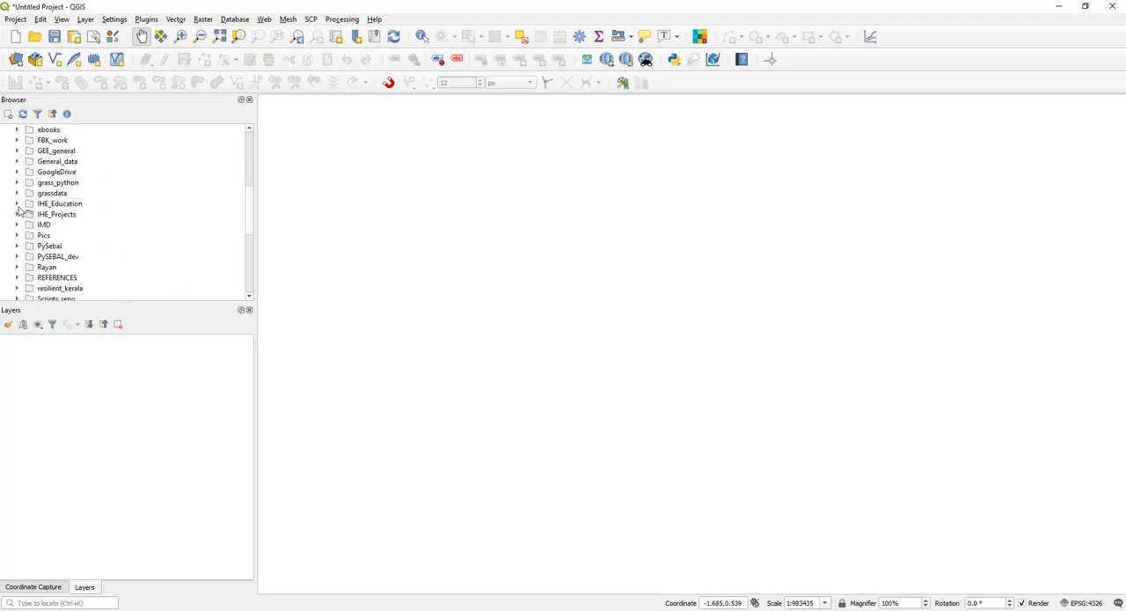
- Add the folder IHE_Education\2020\Module11\Week1\day3 on the G:\ drive to the browser favorites
left_click(17, 204)
left_click(29, 246)
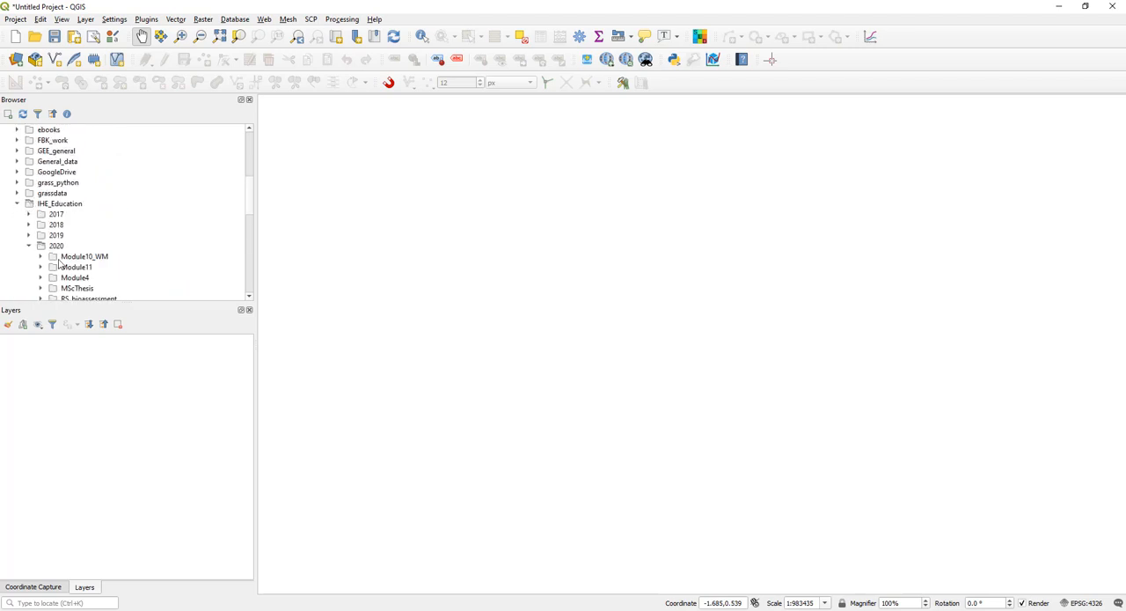
scroll(59, 263, "down", 2)
left_click(40, 204)
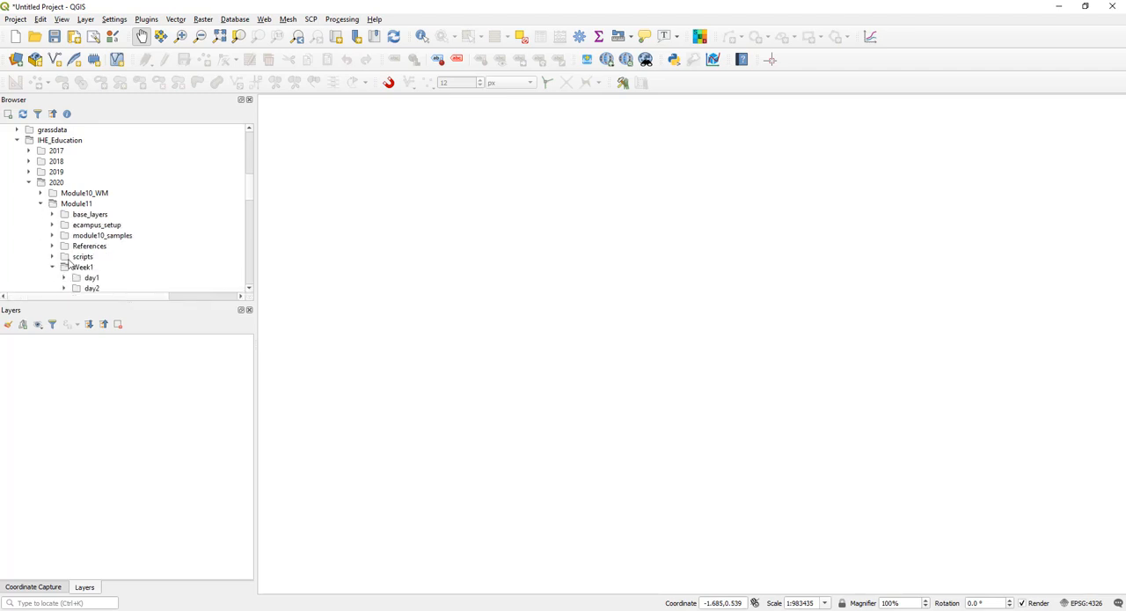
scroll(68, 264, "down", 2)
left_click(64, 235)
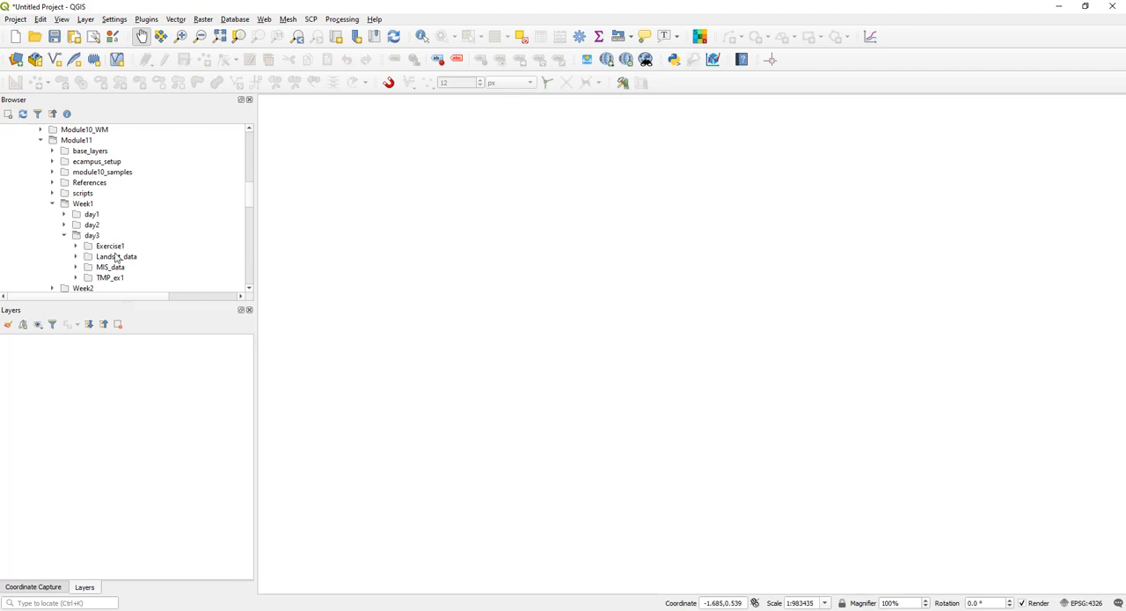
left_click(98, 236)
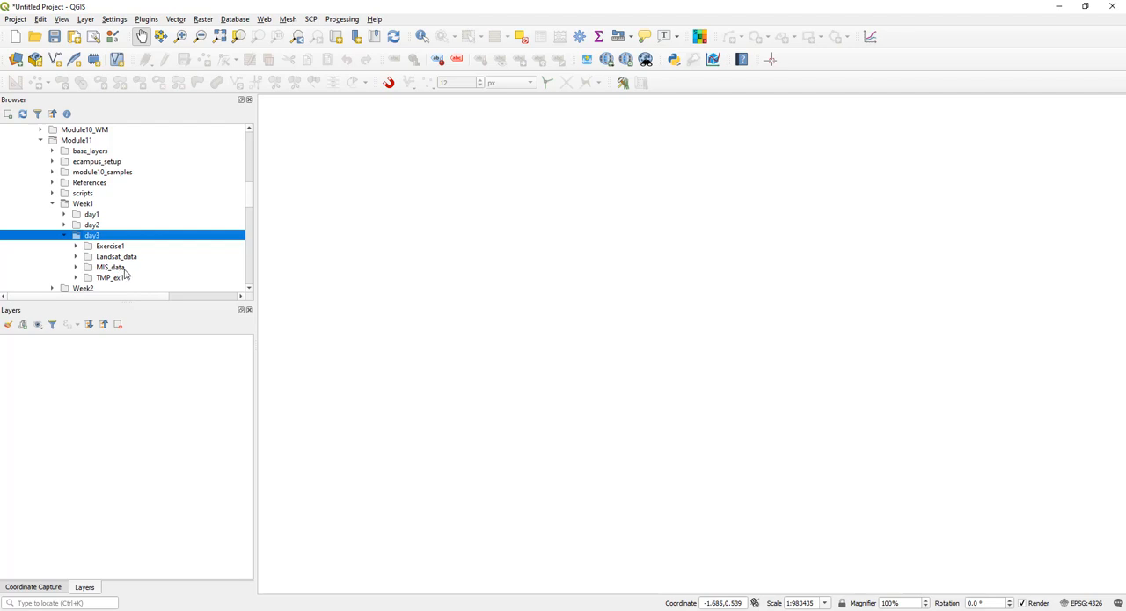
right_click(135, 239)
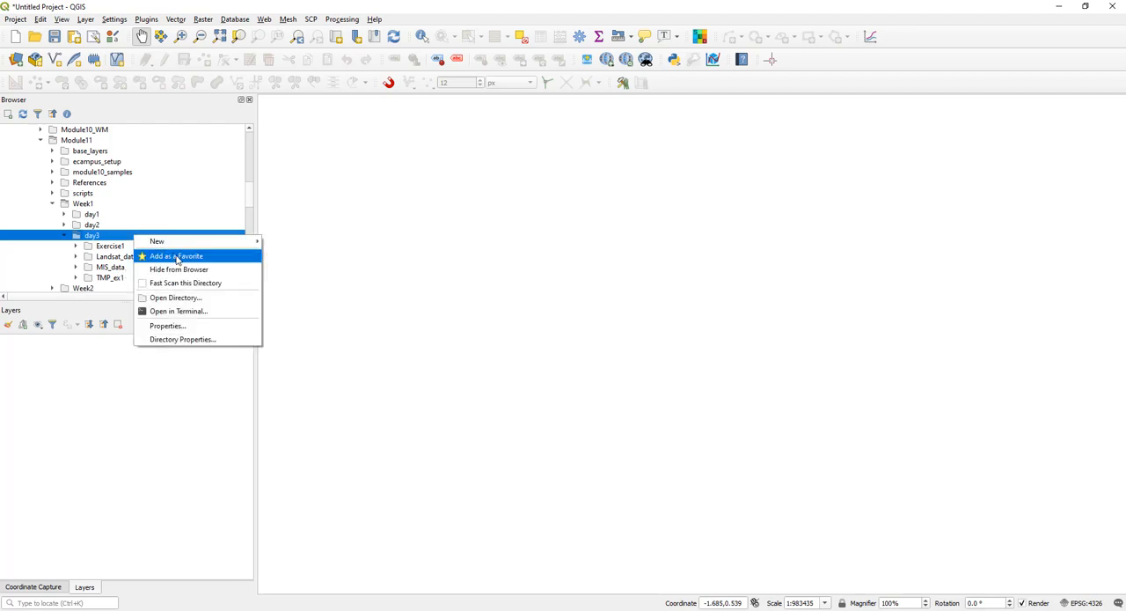
left_click(177, 257)
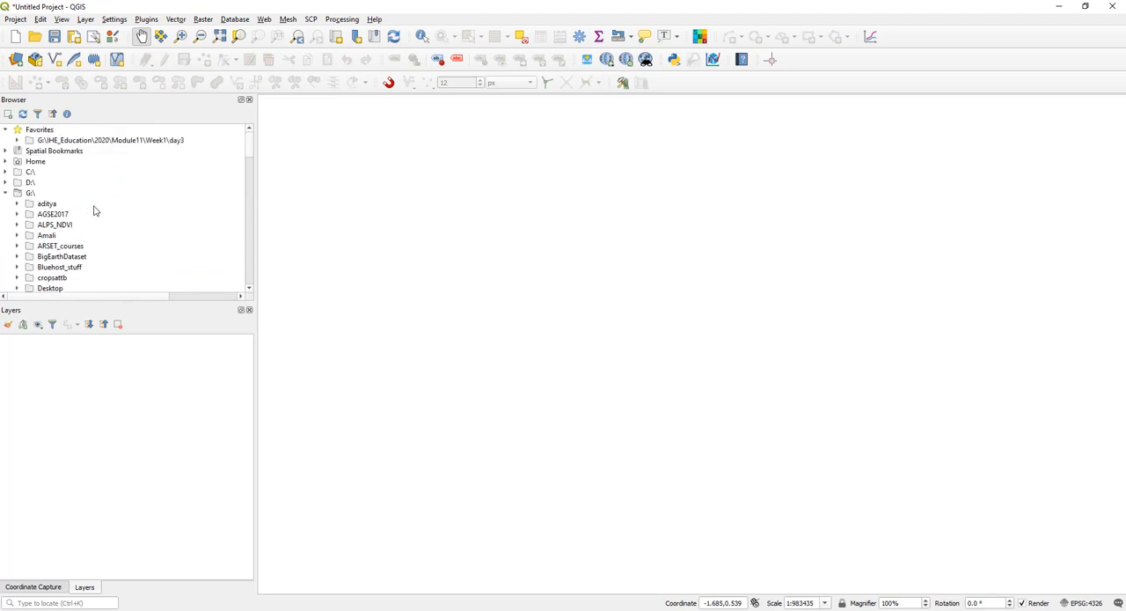
- Collapse the G:\ drive tree and expand the day3 favorite to list its subfolders
left_click(4, 194)
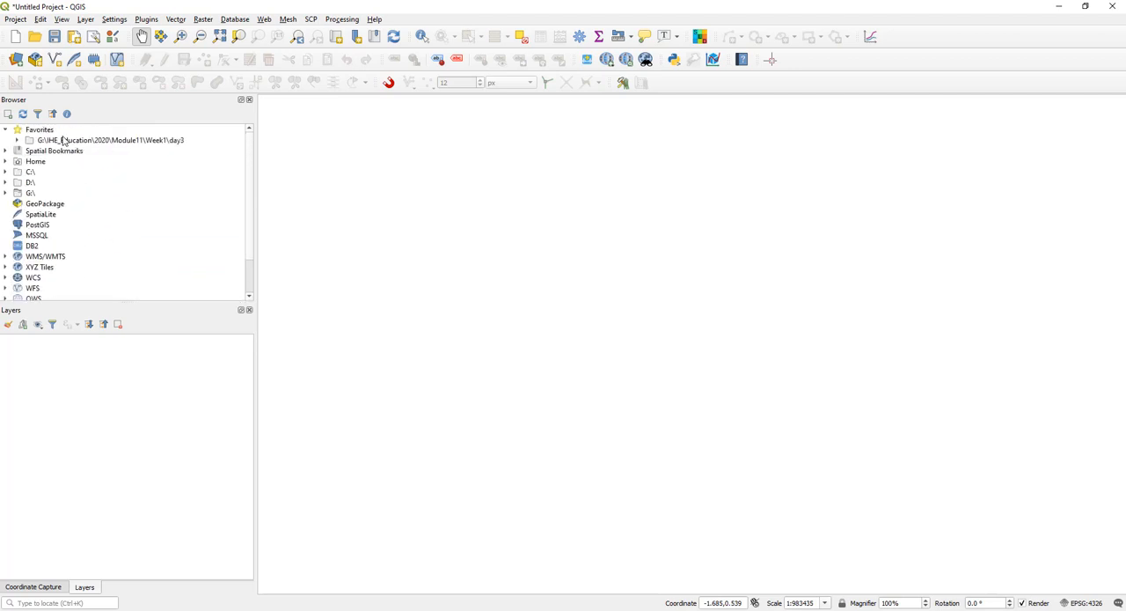
left_click(64, 141)
left_click(17, 140)
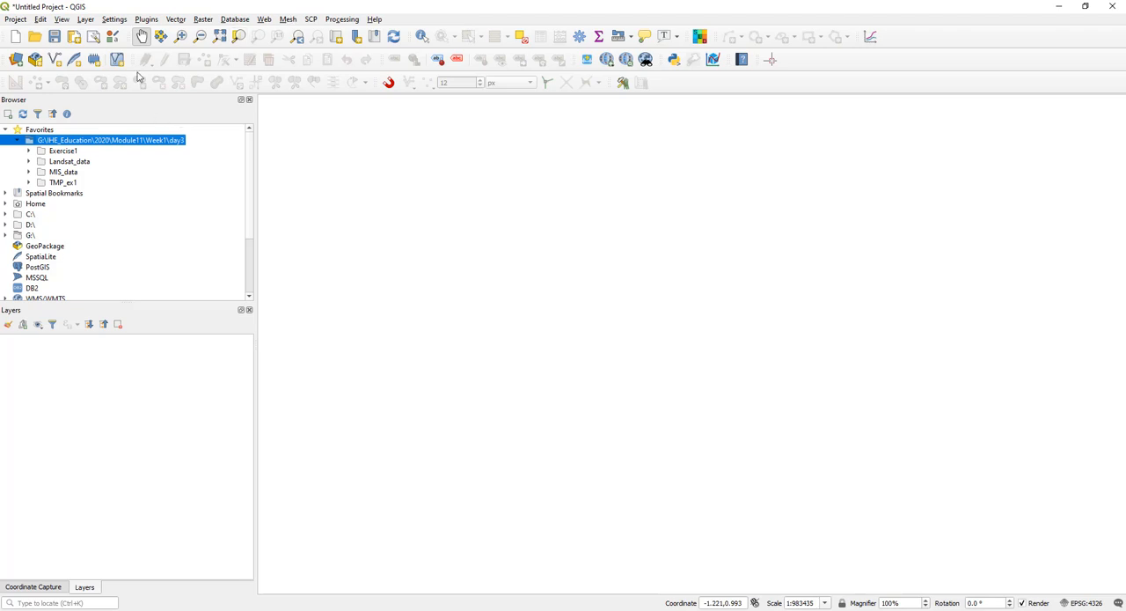
- Search all available plugins for SCP and show the details of the Semi-Automatic Classification Plugin
left_click(146, 24)
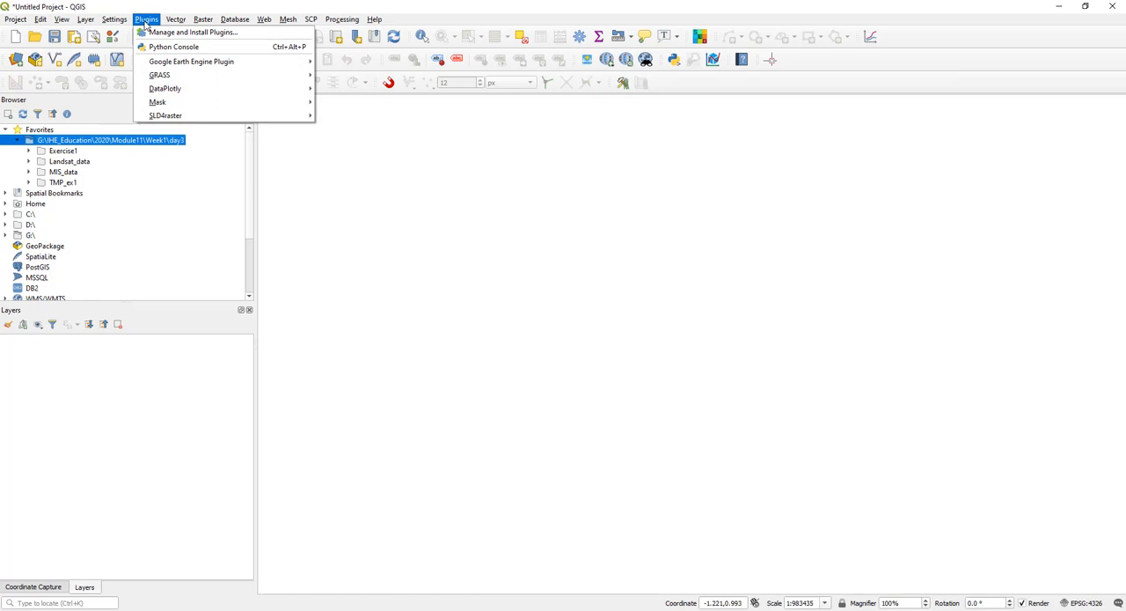
left_click(163, 32)
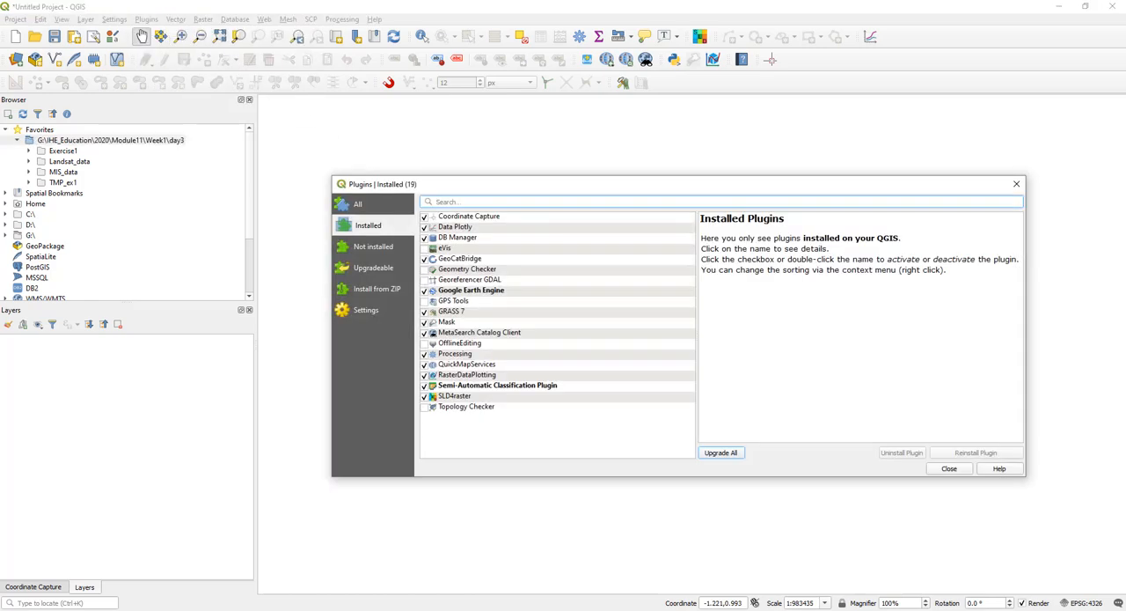
left_click(369, 206)
left_click(478, 203)
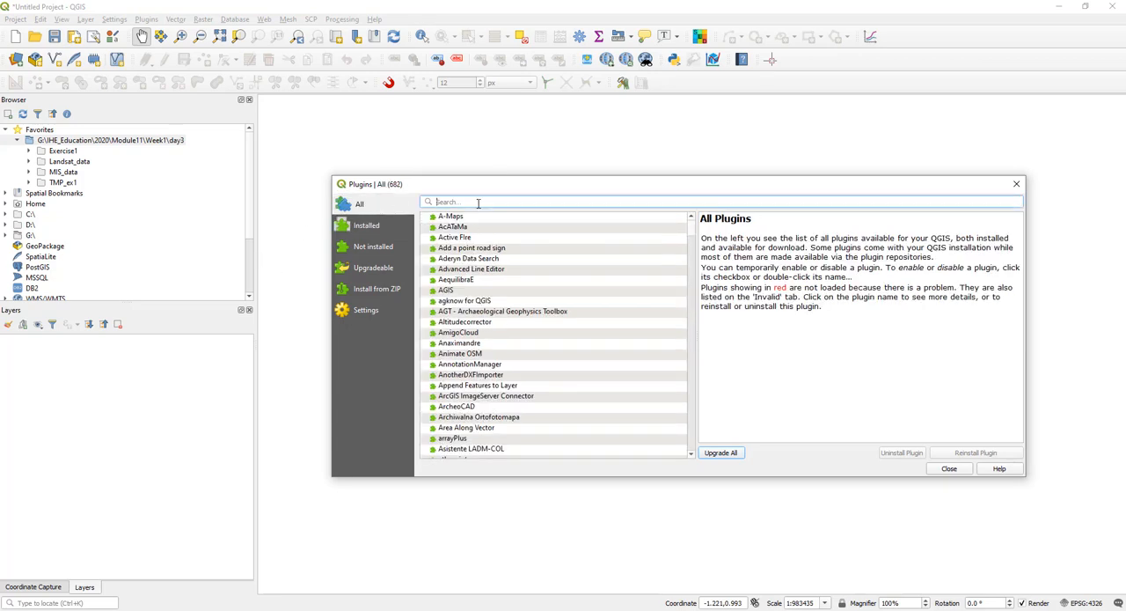
type("SCP")
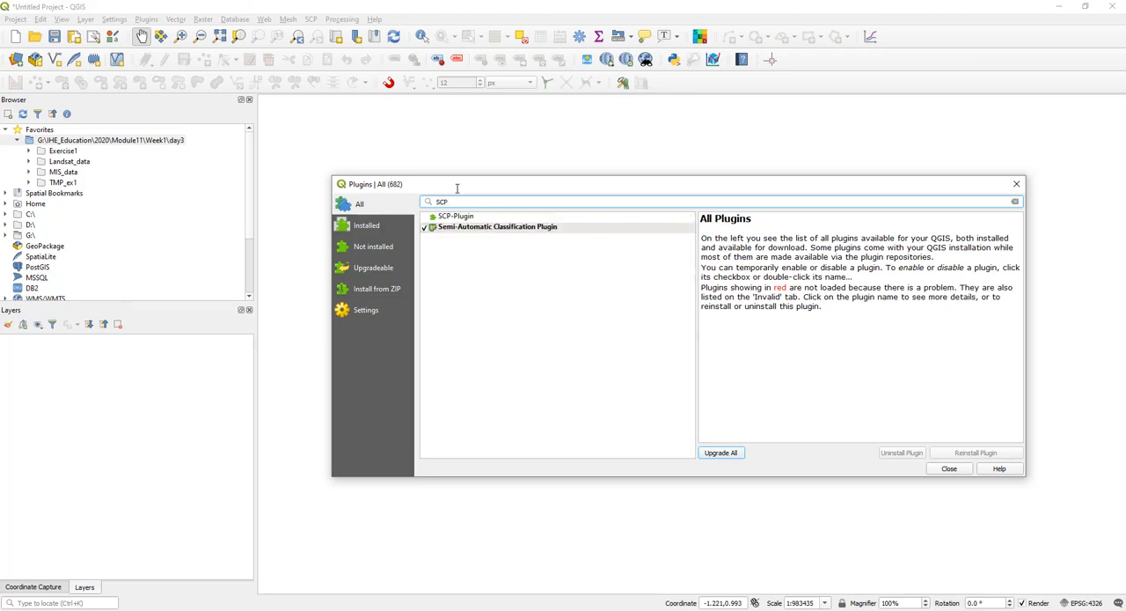
left_click(487, 231)
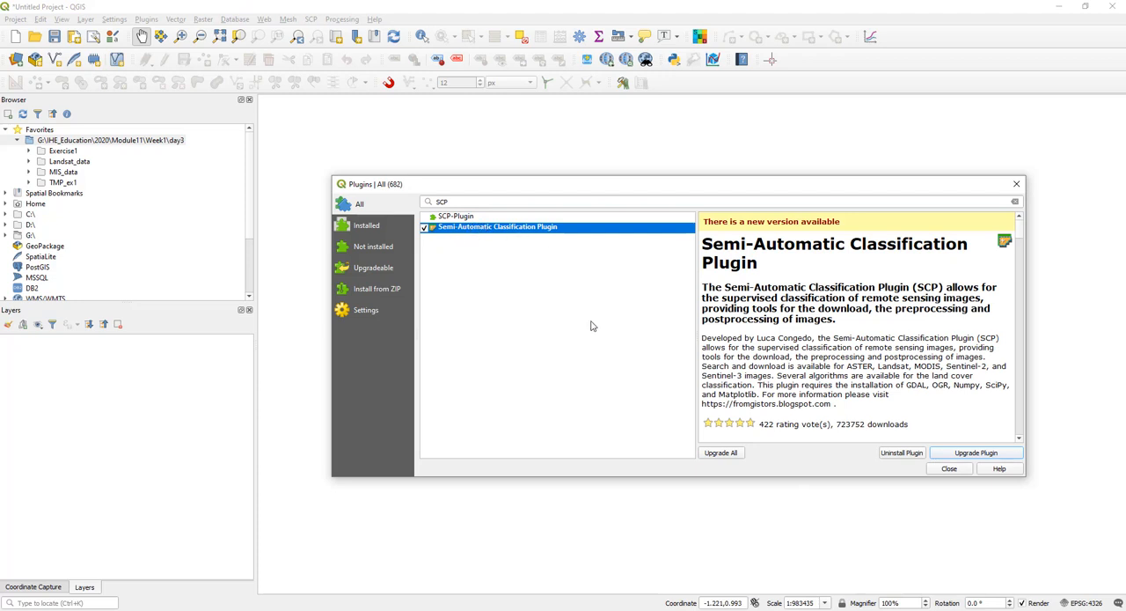
left_click_drag(817, 184, 680, 144)
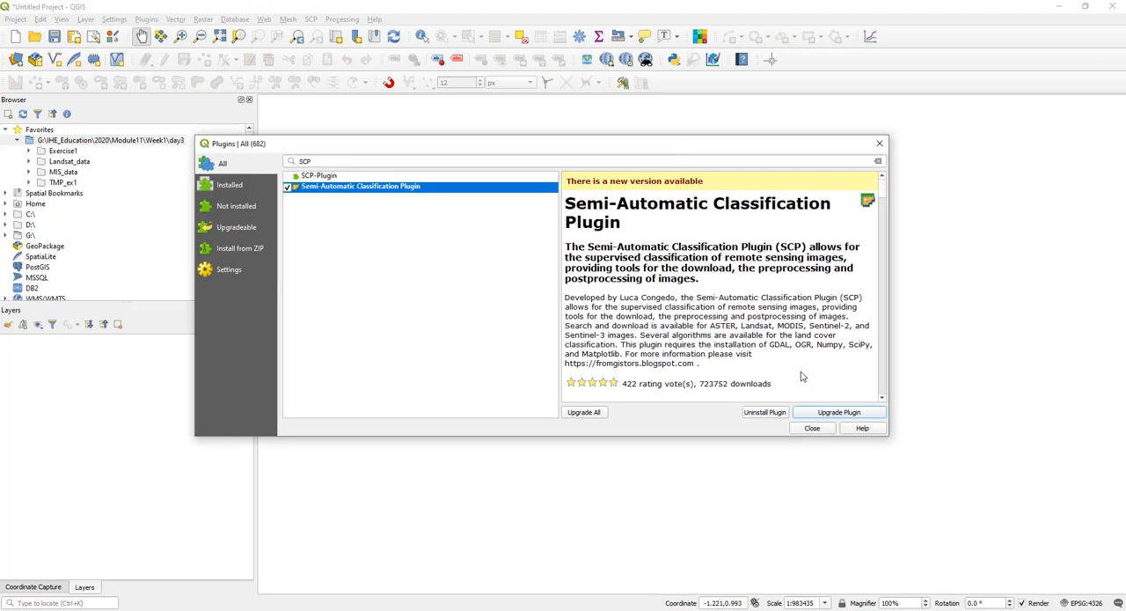
- Search the available plugins for Quickmap and show the details of QuickMapServices
left_click(331, 162)
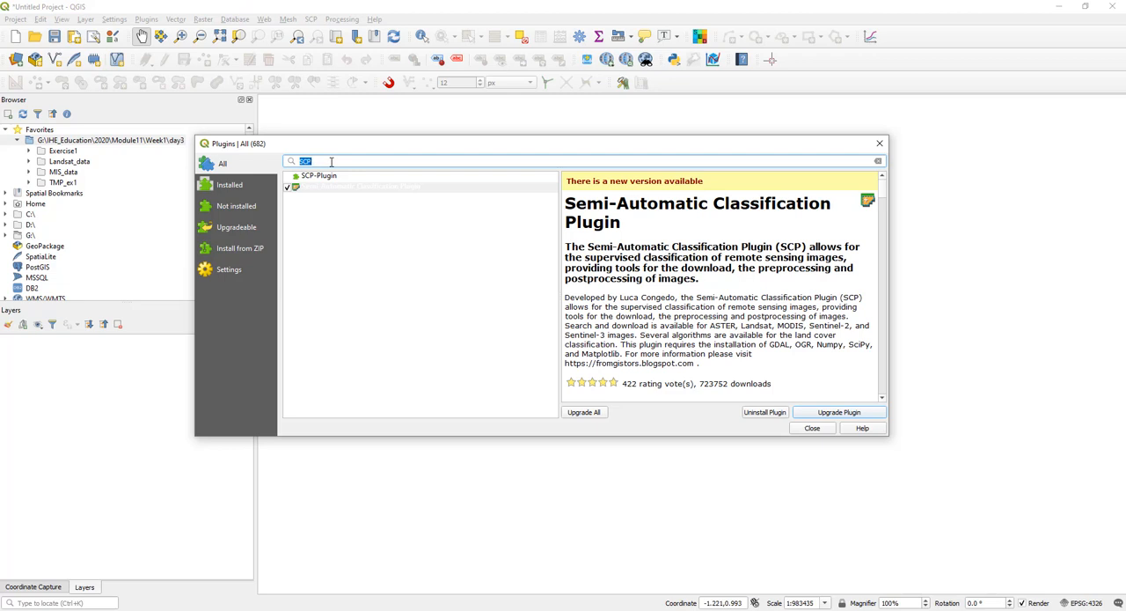
type("Quickmap")
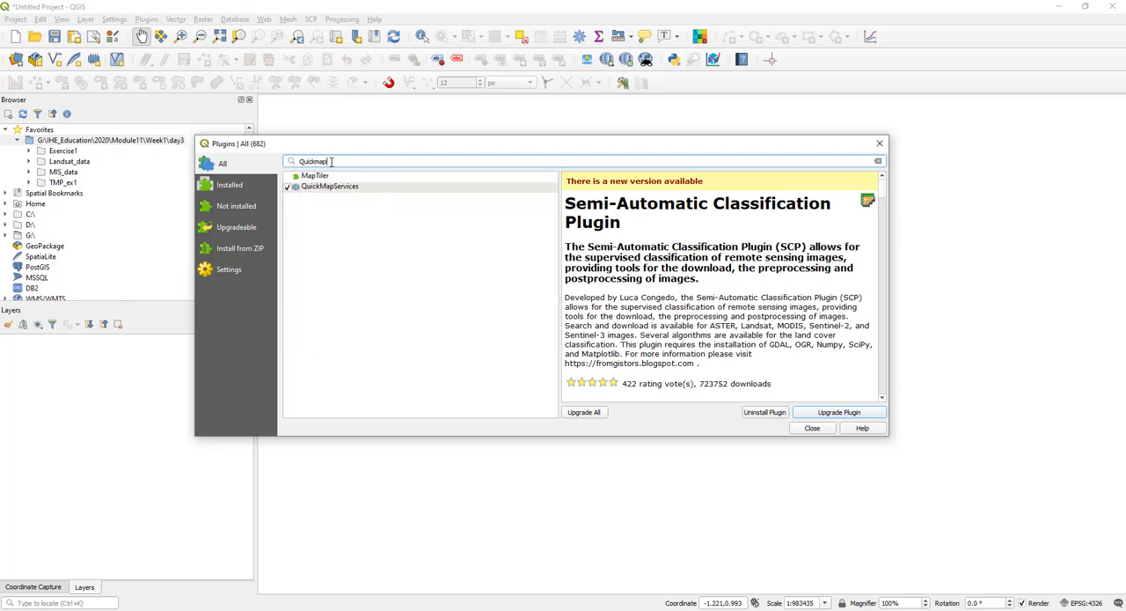
left_click(385, 189)
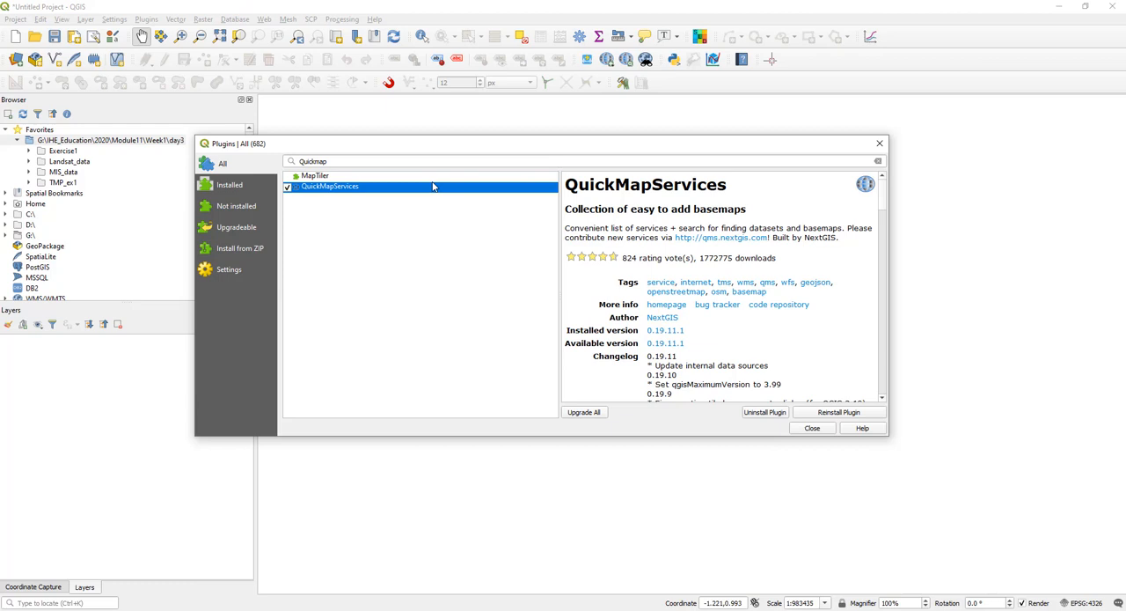
- Search the plugins for coordina, show the details of Coordinate Capture, and close the plugin manager
double_click(337, 162)
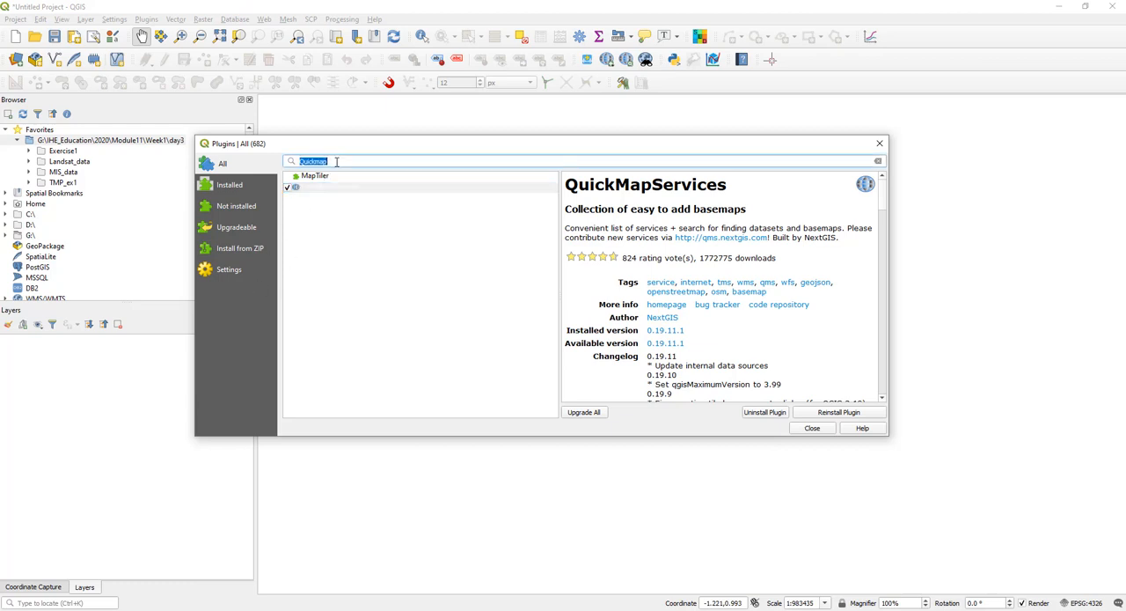
type("coor")
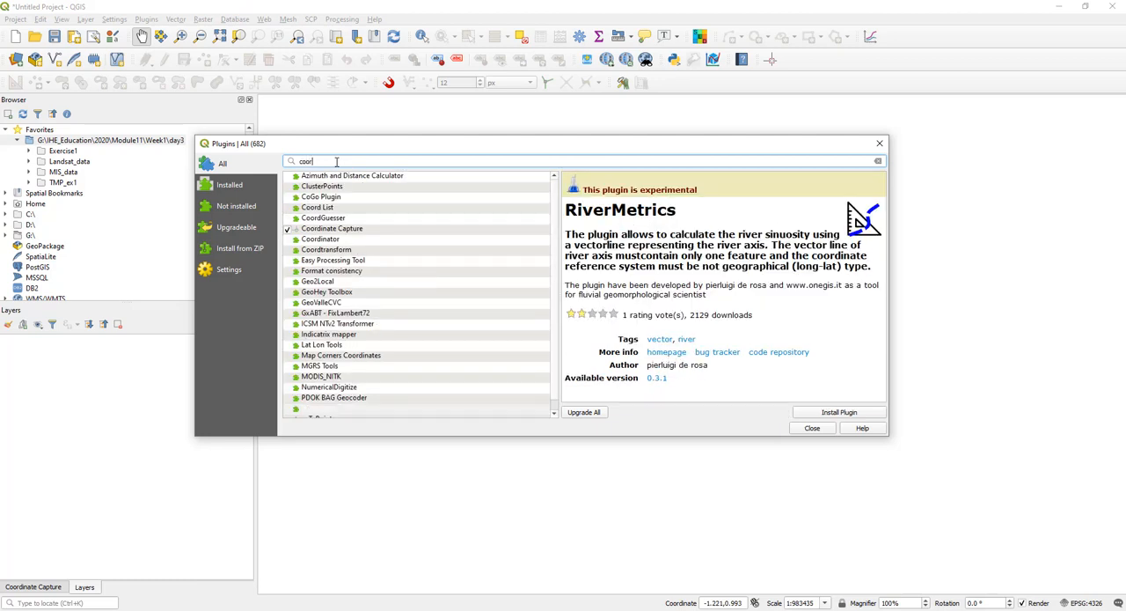
type("dina")
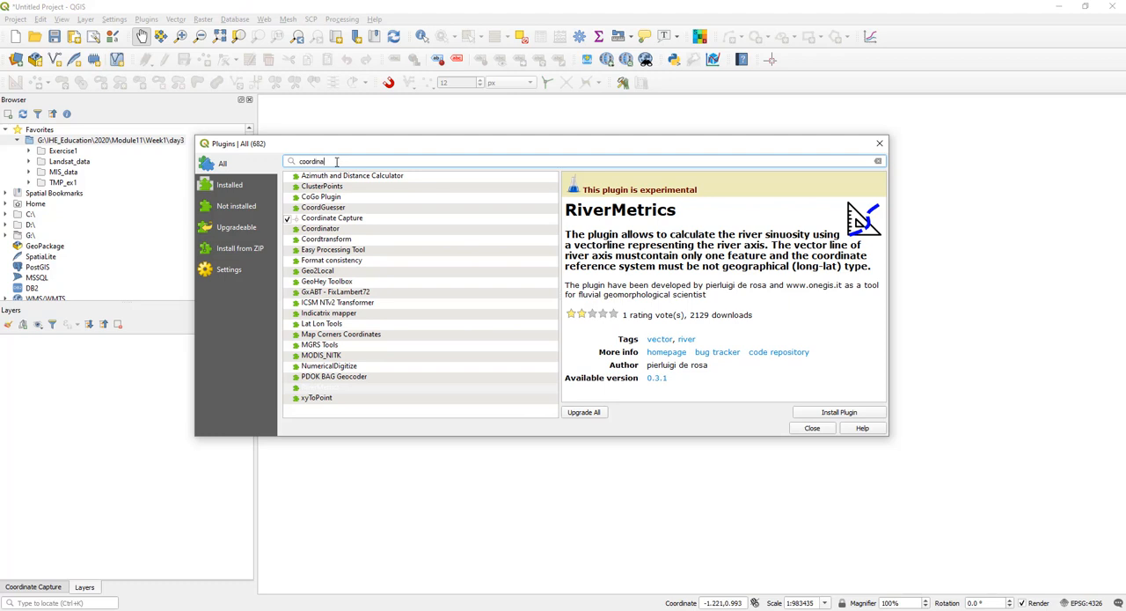
left_click(379, 218)
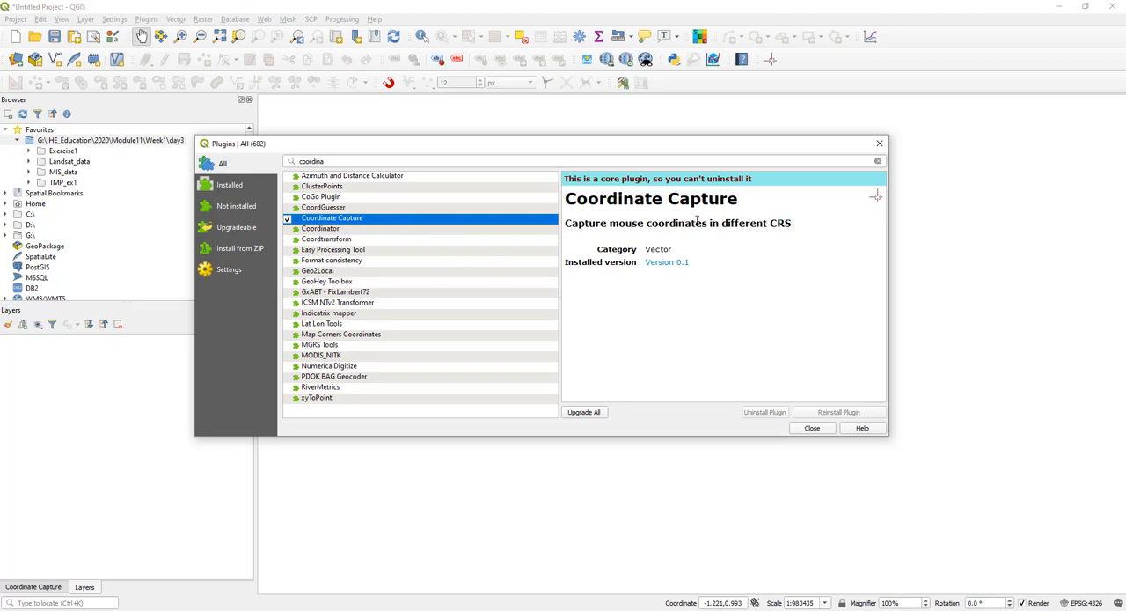
left_click_drag(776, 146, 751, 143)
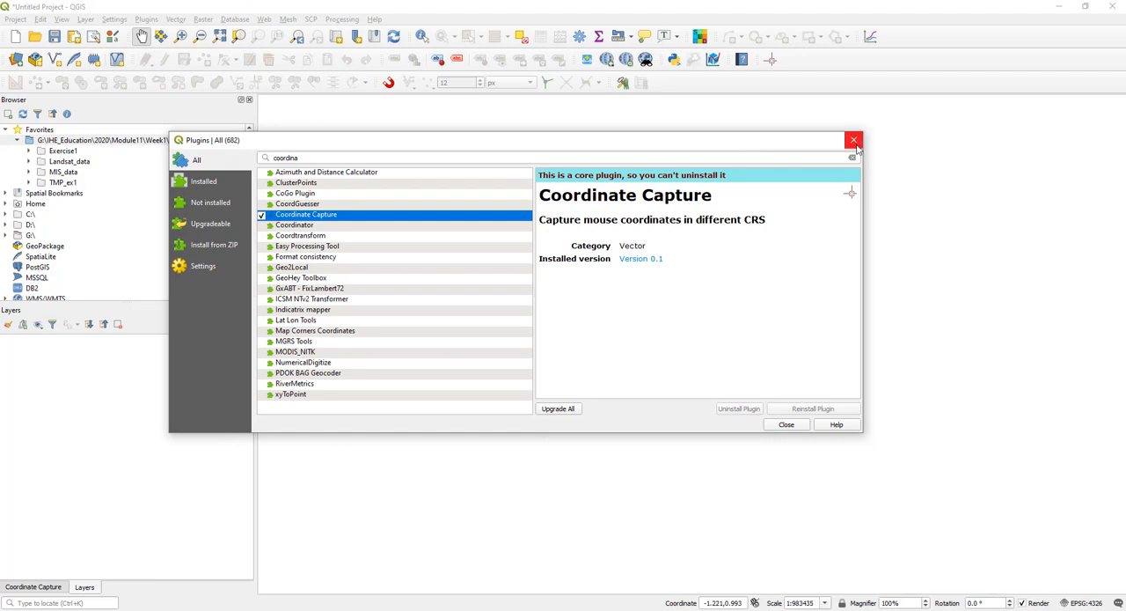
left_click(786, 425)
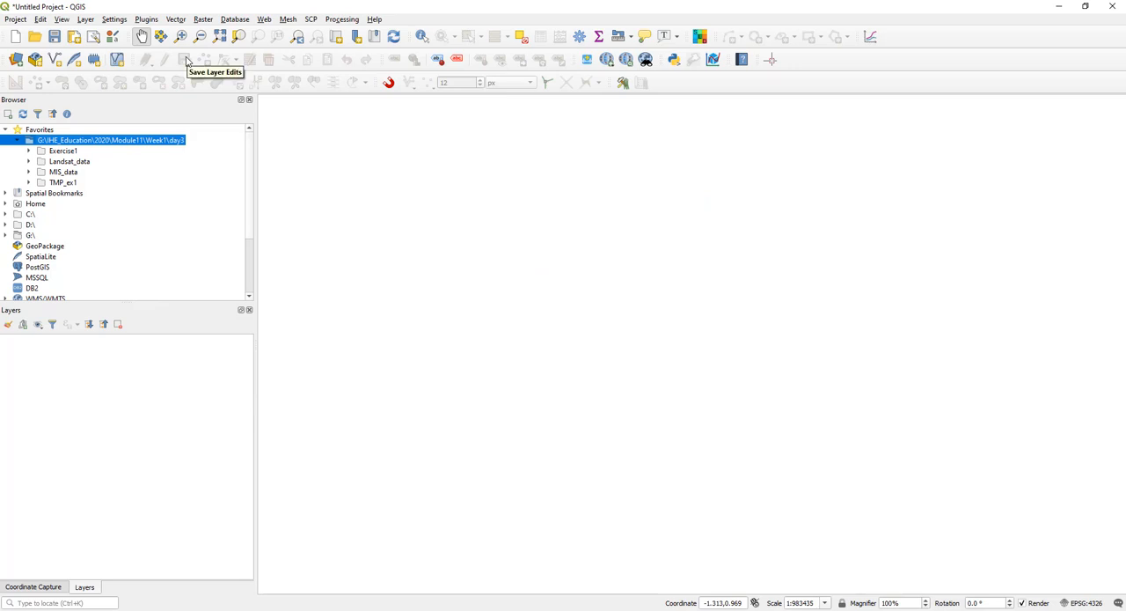
- Expand Landsat_data and its scene folder LC08_L1TP_168034_20190524_20190604_01_T1 in the browser to list the band files
left_click(79, 163)
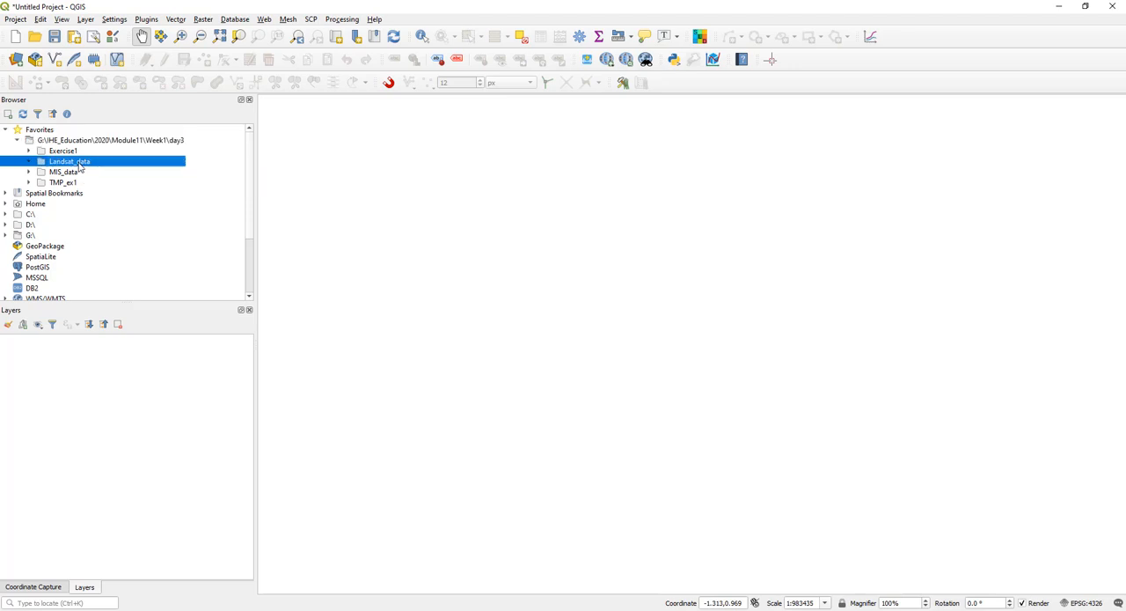
left_click(29, 162)
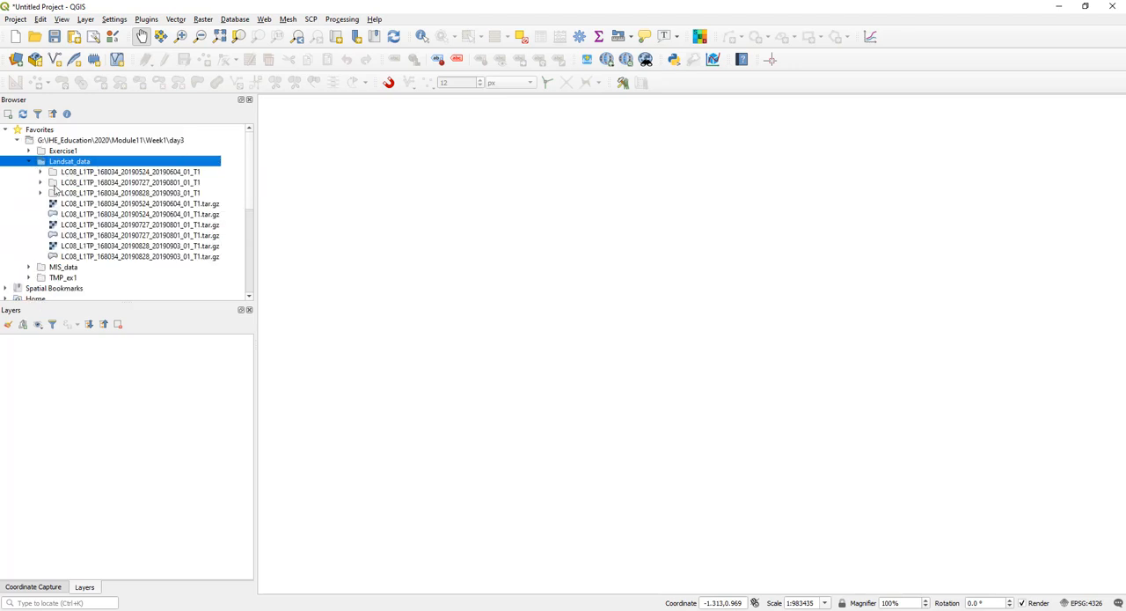
left_click(193, 194)
left_click(137, 173)
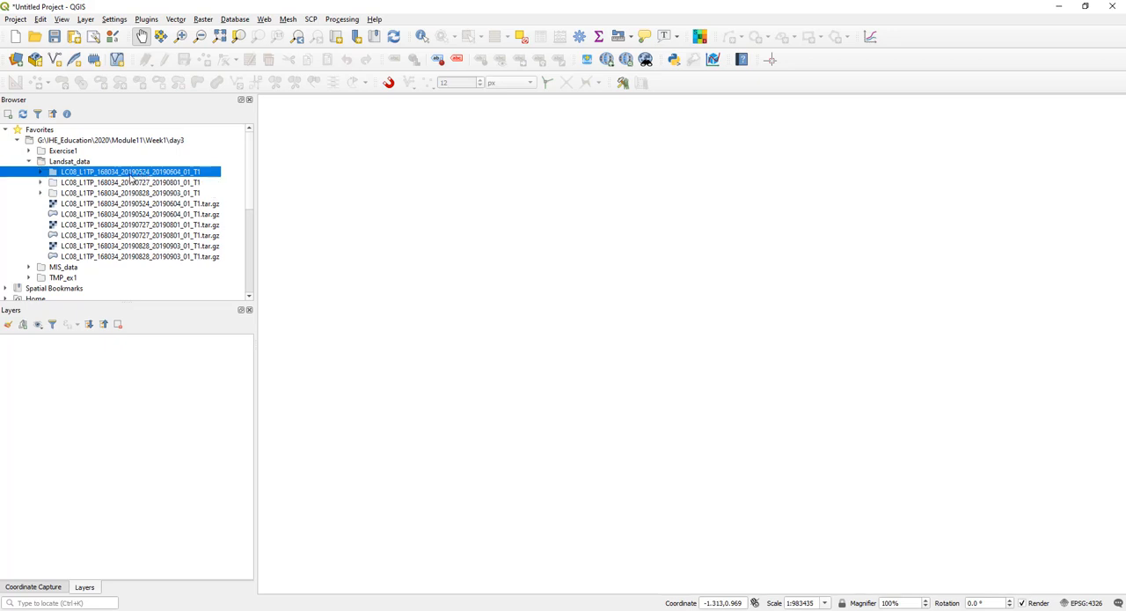
left_click(41, 173)
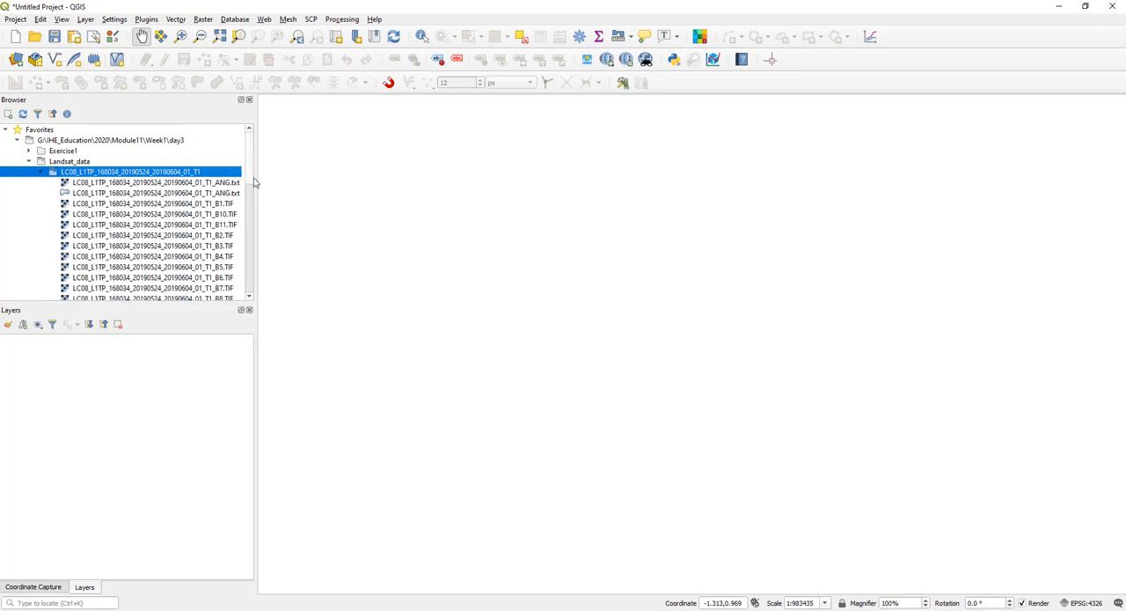
left_click_drag(255, 176, 302, 178)
scroll(237, 180, "down", 1)
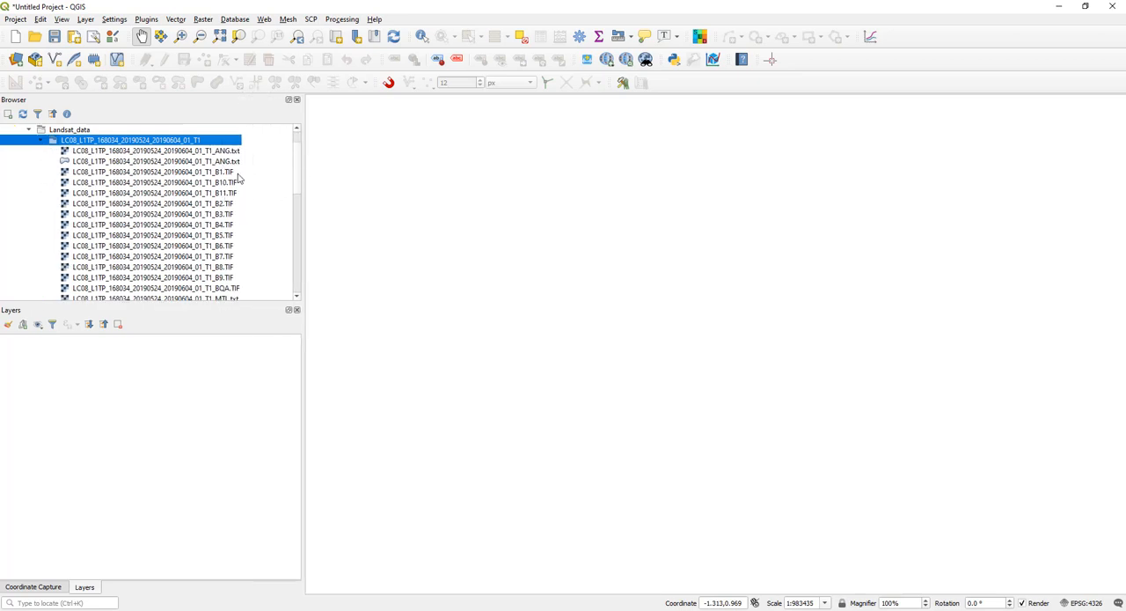
- Add the eleven band files B1 to B11 of the 20190524 Landsat scene to the project as layers
left_click(229, 172)
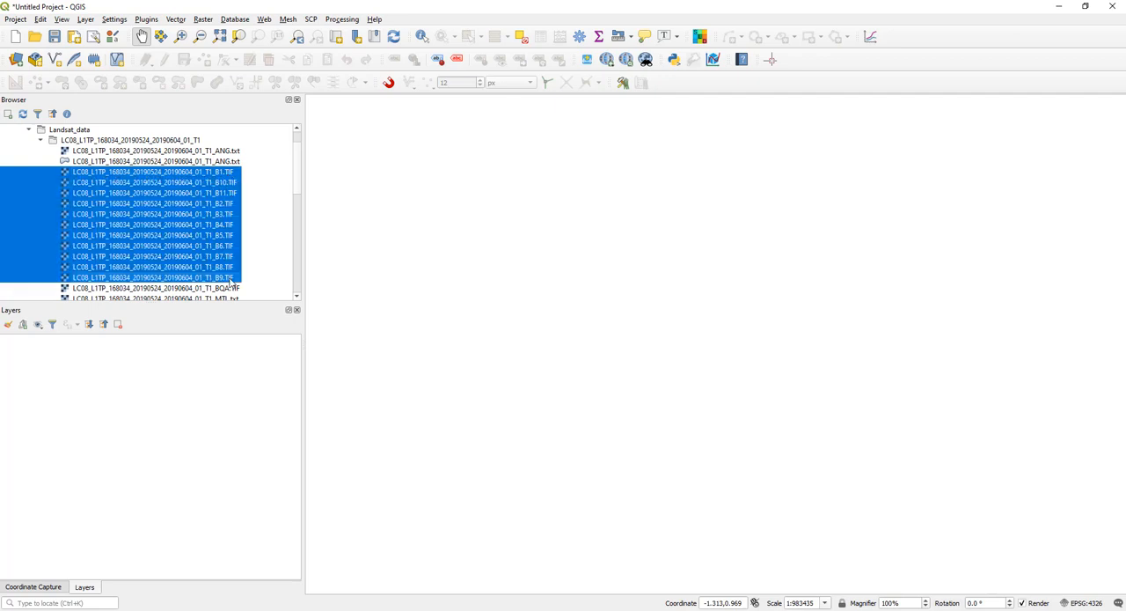
left_click(234, 277, "shift")
right_click(183, 185)
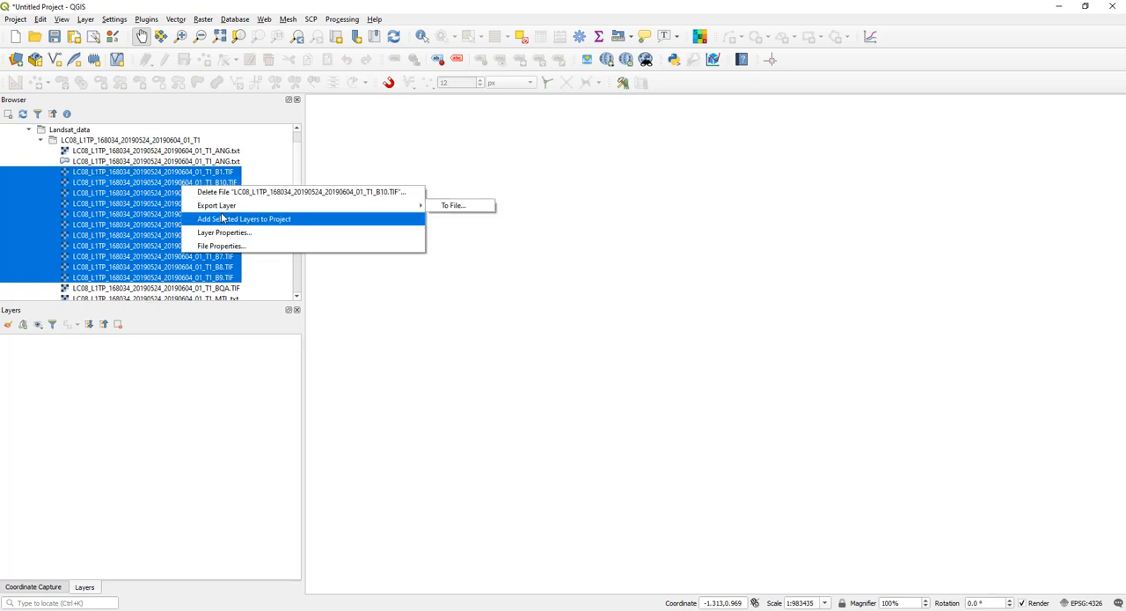
left_click(245, 220)
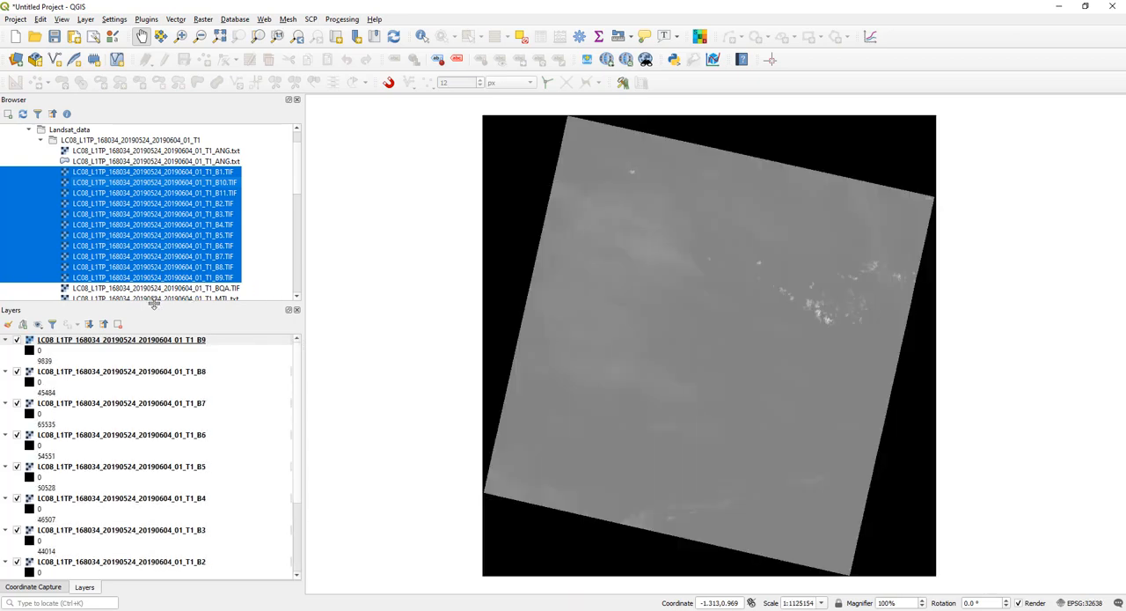
- Collapse the Landsat_data folders in the browser and collapse the legends of all layers in the layer list
left_click_drag(156, 298, 156, 258)
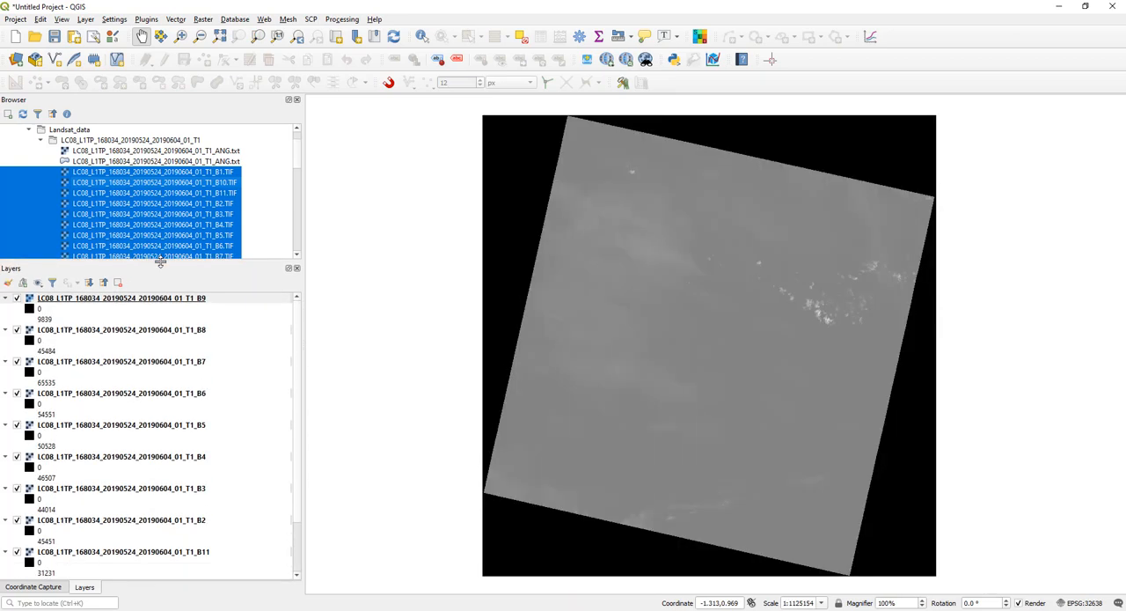
left_click(40, 140)
left_click(29, 130)
scroll(80, 160, "up", 1)
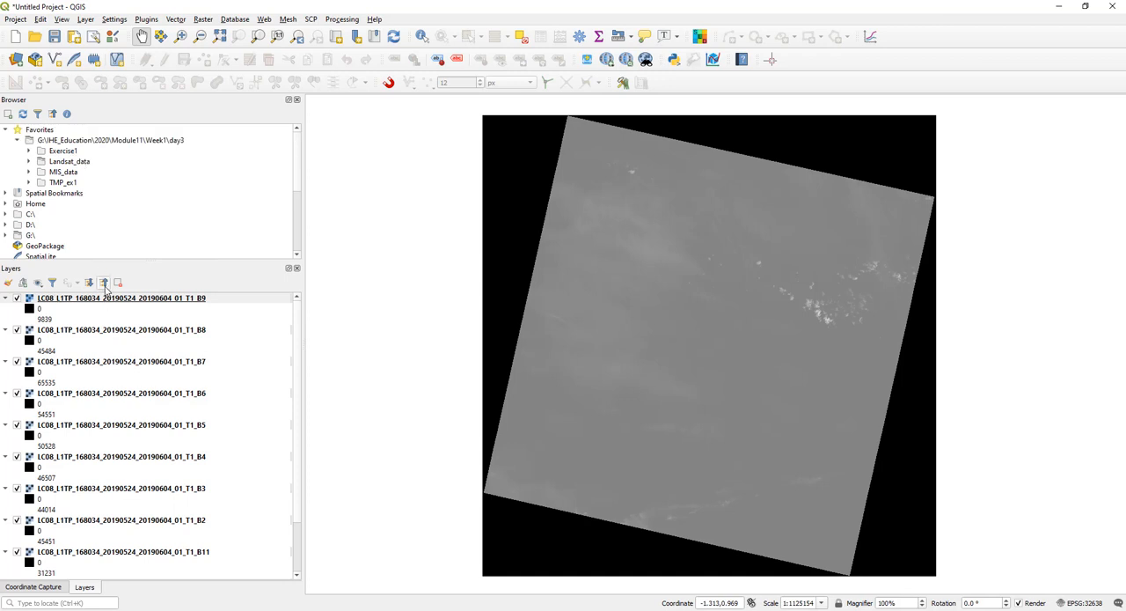
left_click(104, 283)
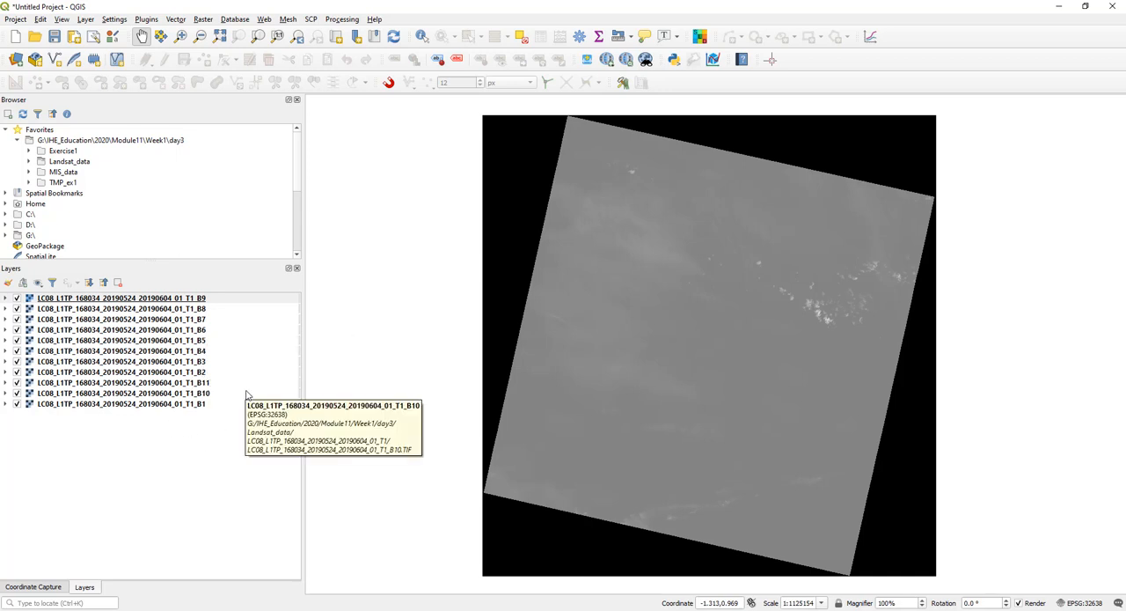
- Add the vector dataset studyarea.shp from the day3\MIS_data folder above the Landsat band layers
left_click(247, 299)
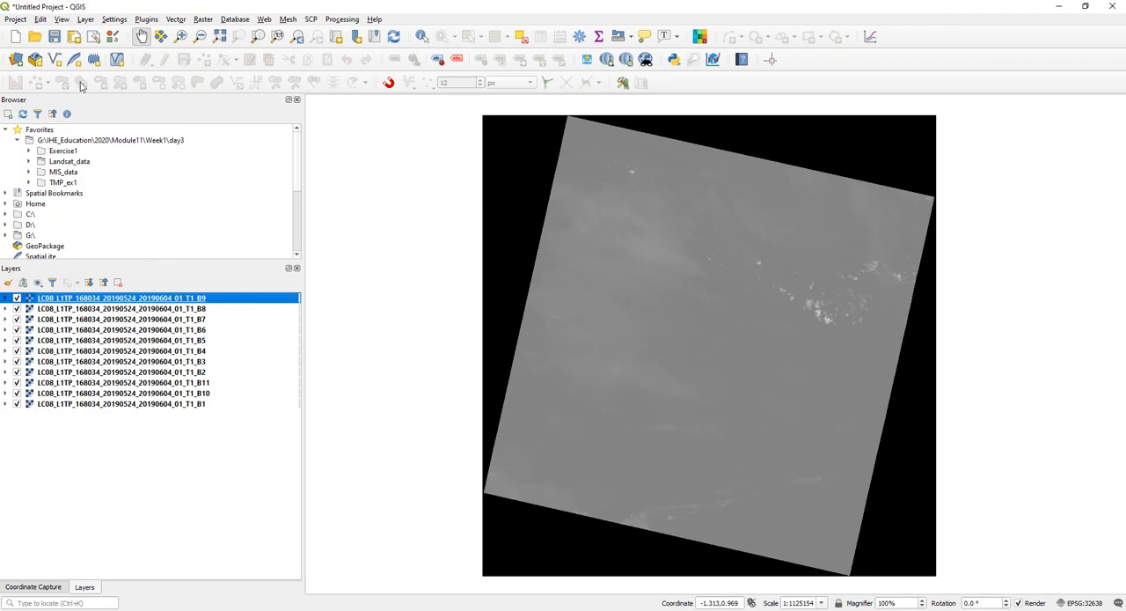
left_click(19, 63)
left_click_drag(465, 118, 298, 88)
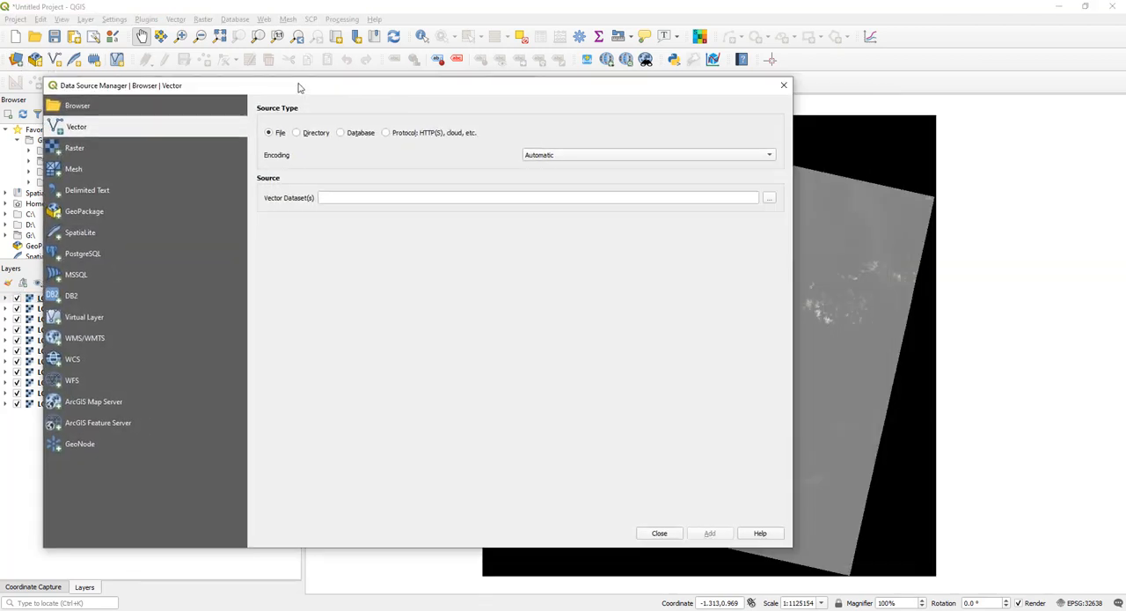
left_click(769, 197)
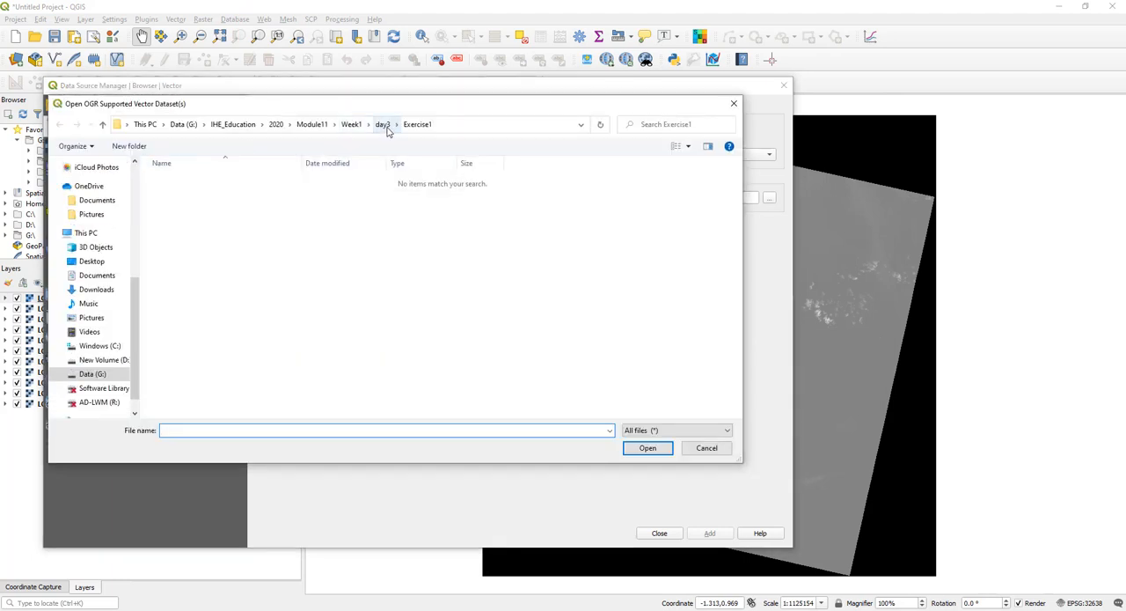
left_click(386, 127)
left_click(244, 207)
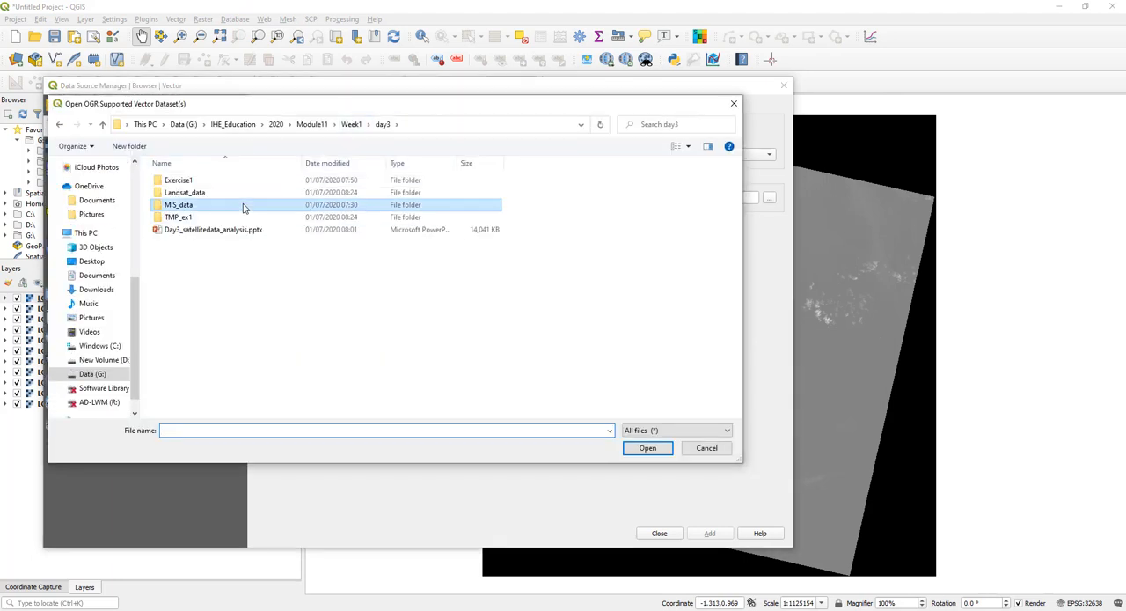
double_click(244, 207)
left_click(214, 328)
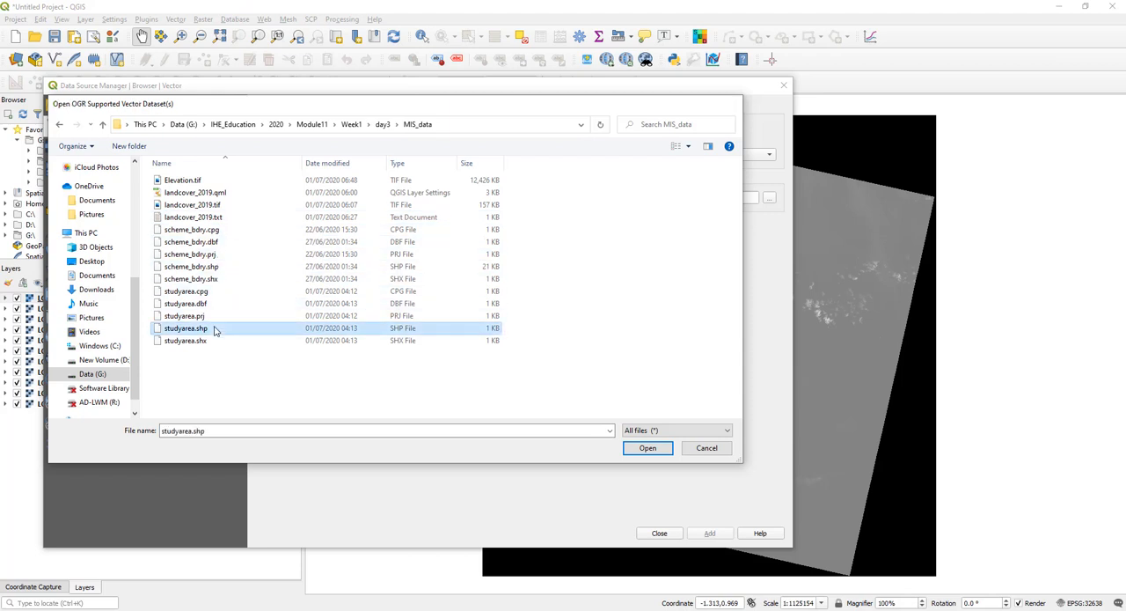
double_click(214, 328)
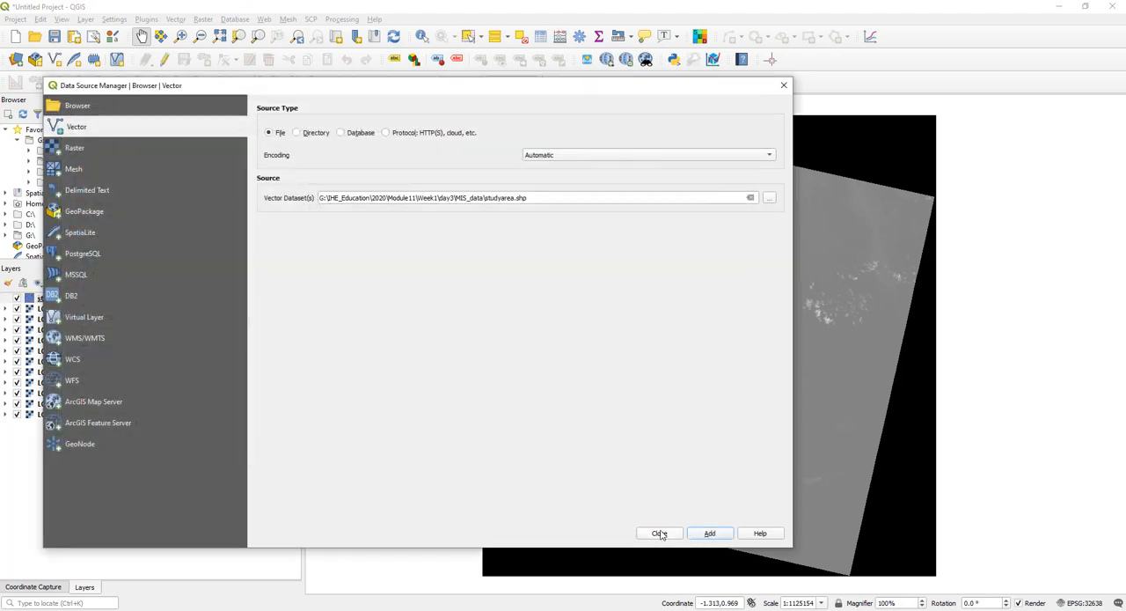
left_click(660, 534)
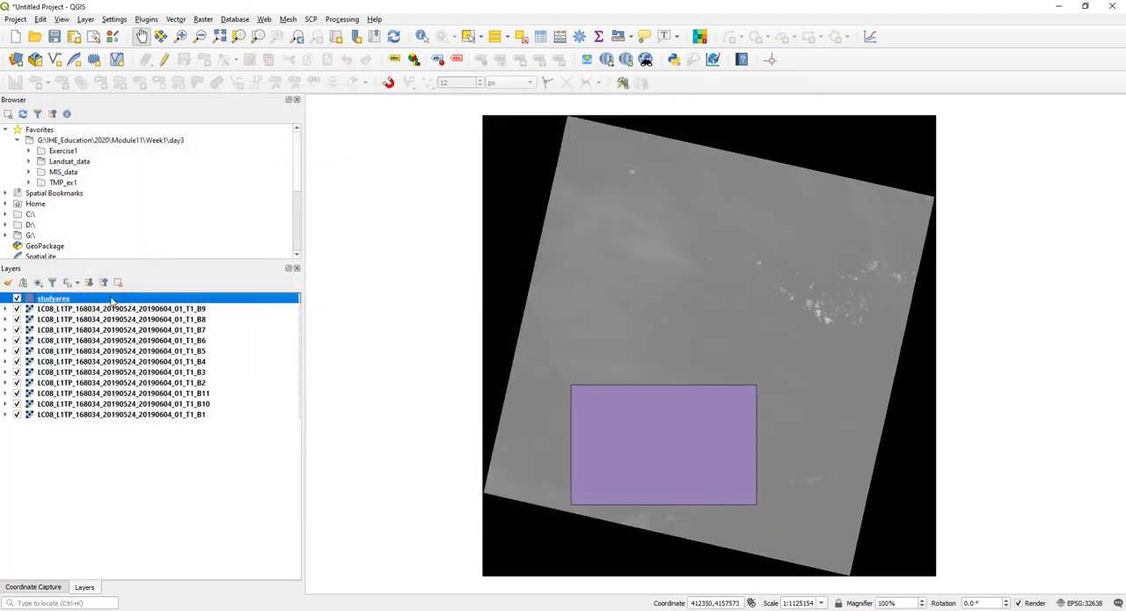
- Style the studyarea layer with a transparent fill and a red stroke 0.46 mm wide
double_click(112, 302)
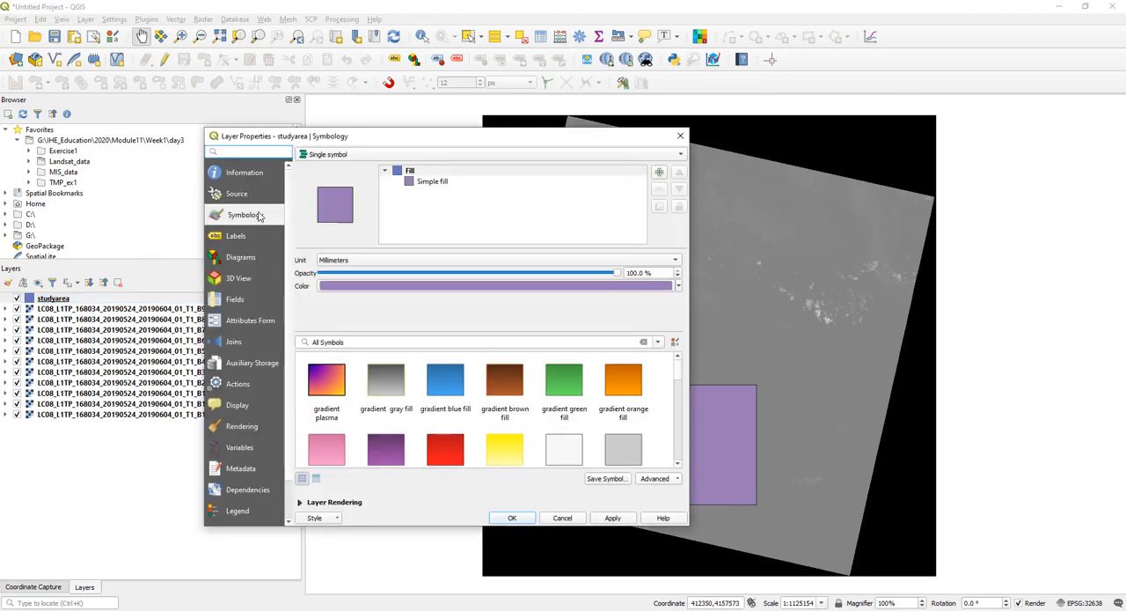
left_click(465, 183)
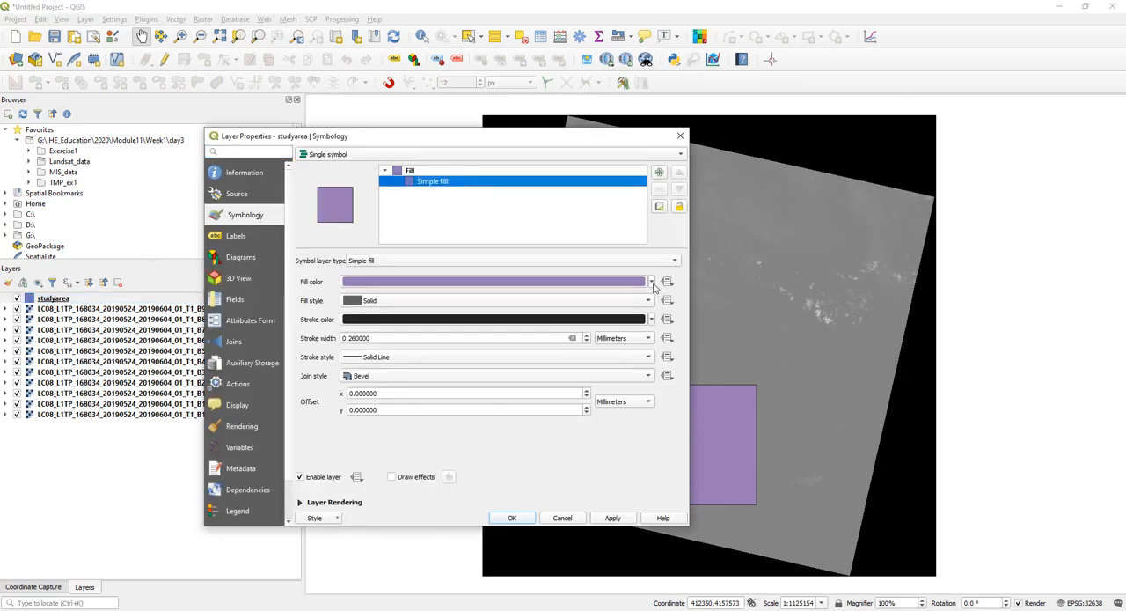
left_click(652, 282)
left_click(380, 295)
left_click(652, 318)
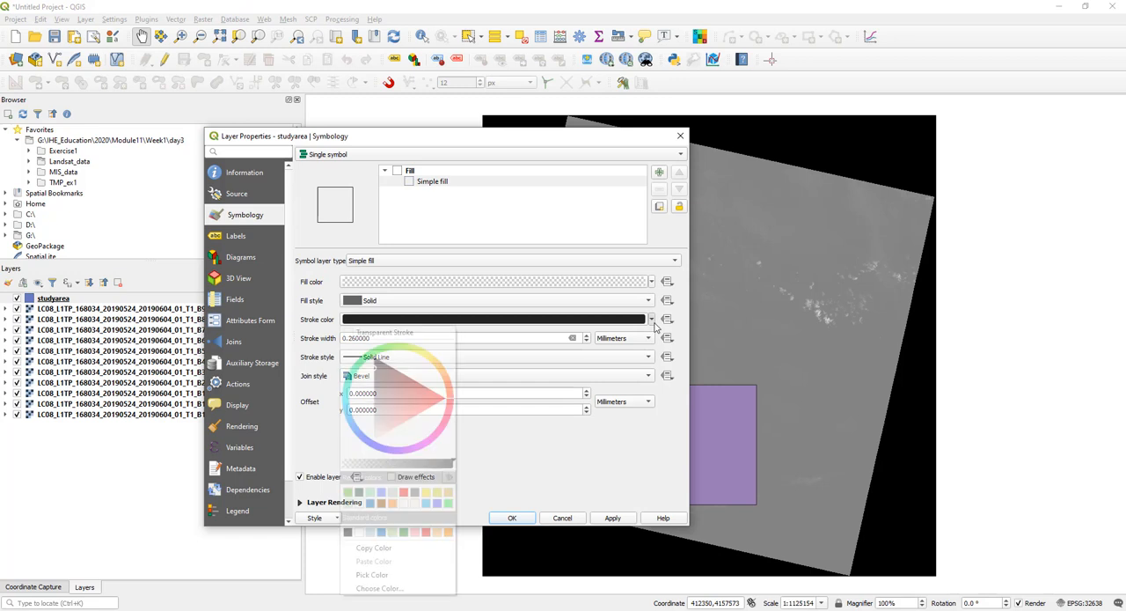
left_click(403, 492)
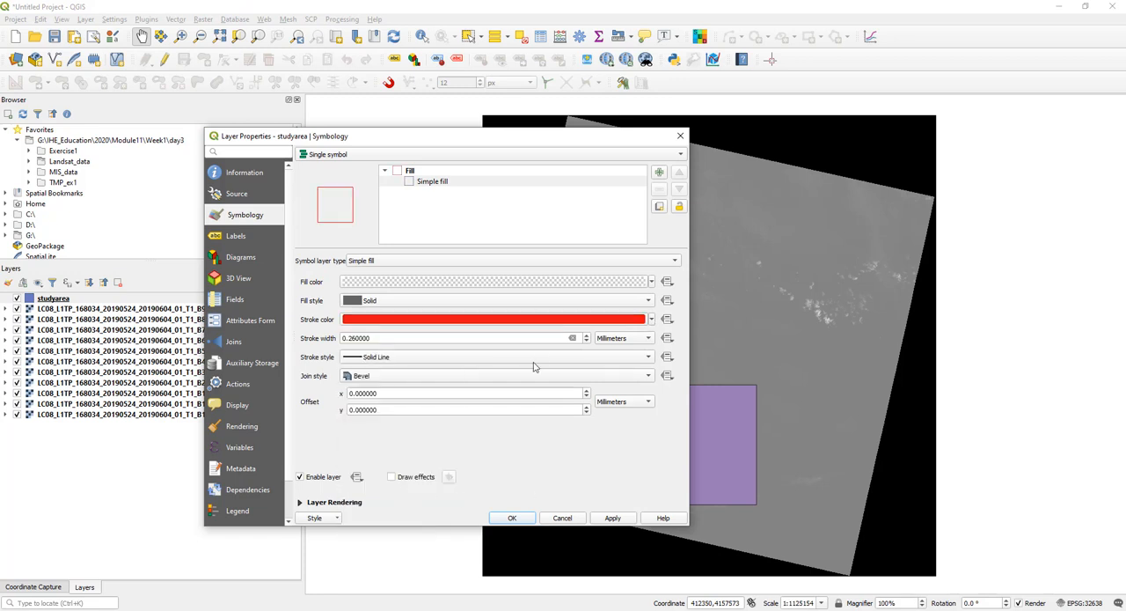
left_click(586, 337)
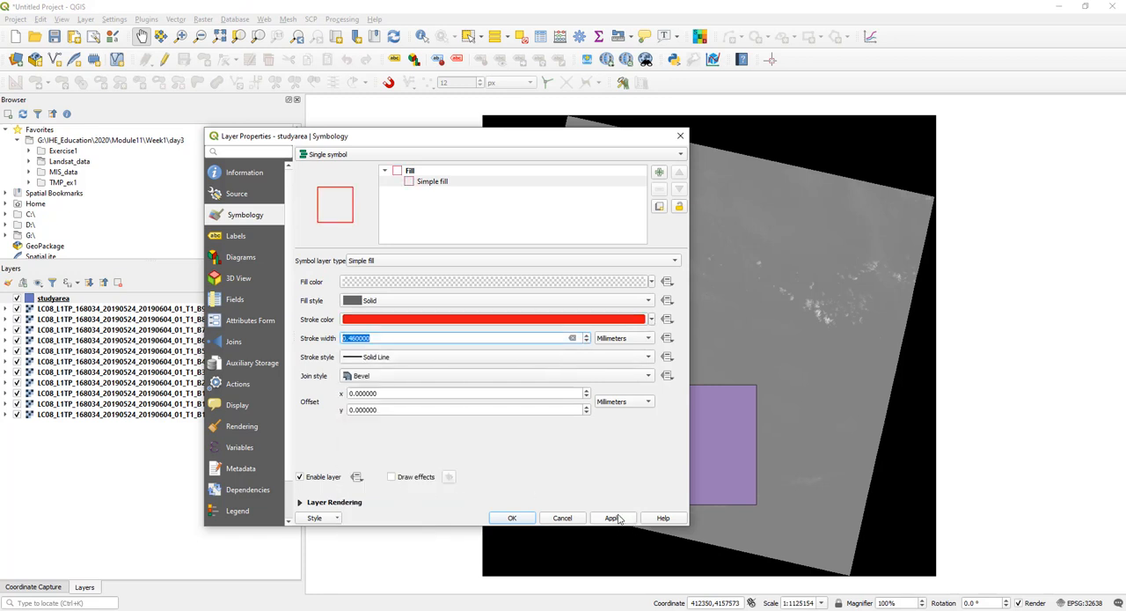
left_click(616, 517)
left_click(511, 517)
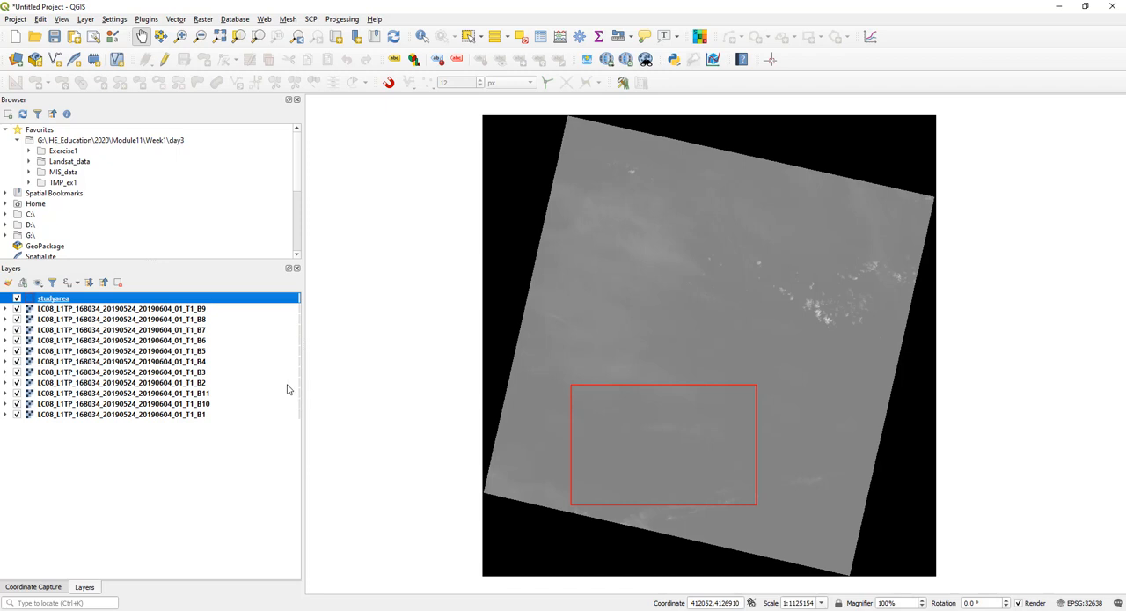
left_click(240, 394)
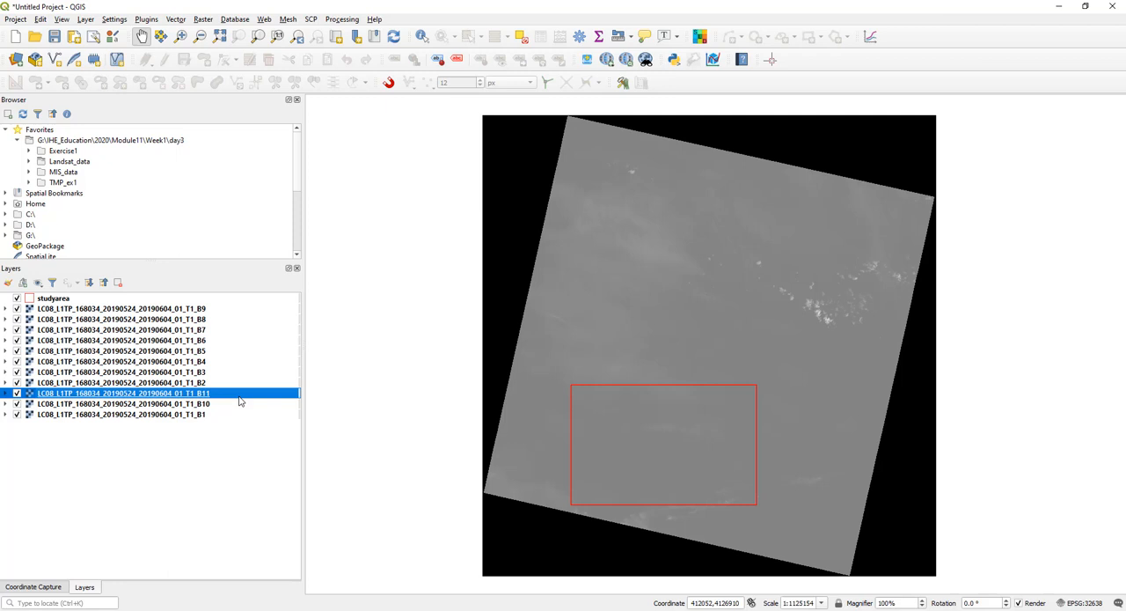
left_click(243, 375)
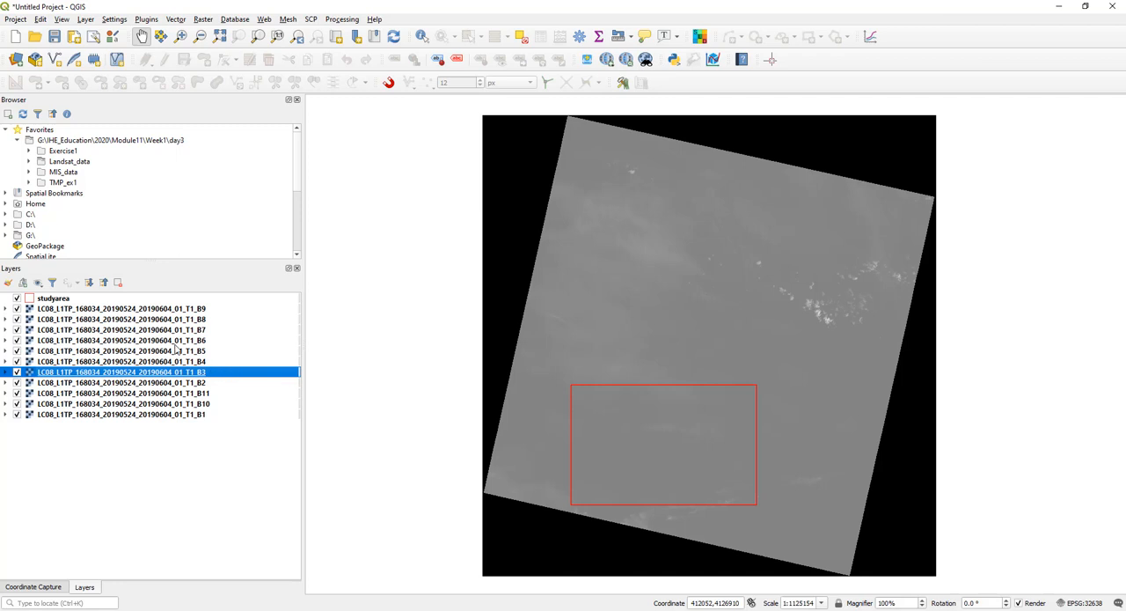
left_click(222, 415)
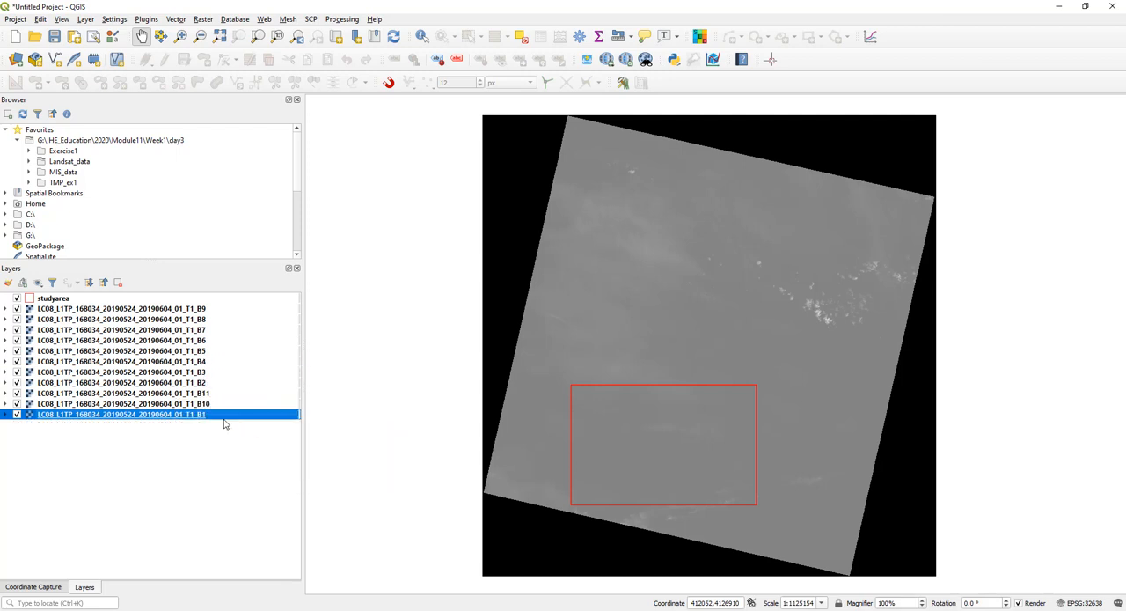
- Open the Semi-Automatic Classification Plugin's band set definition and refresh the single band list with the loaded Landsat bands
left_click(311, 20)
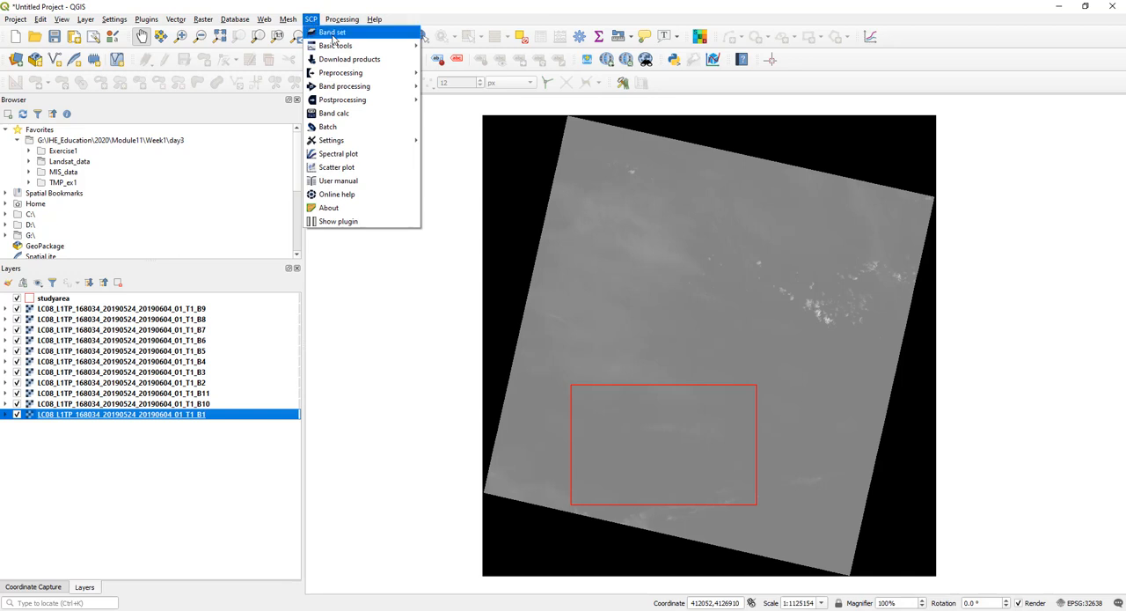
left_click(333, 33)
left_click_drag(412, 138, 332, 82)
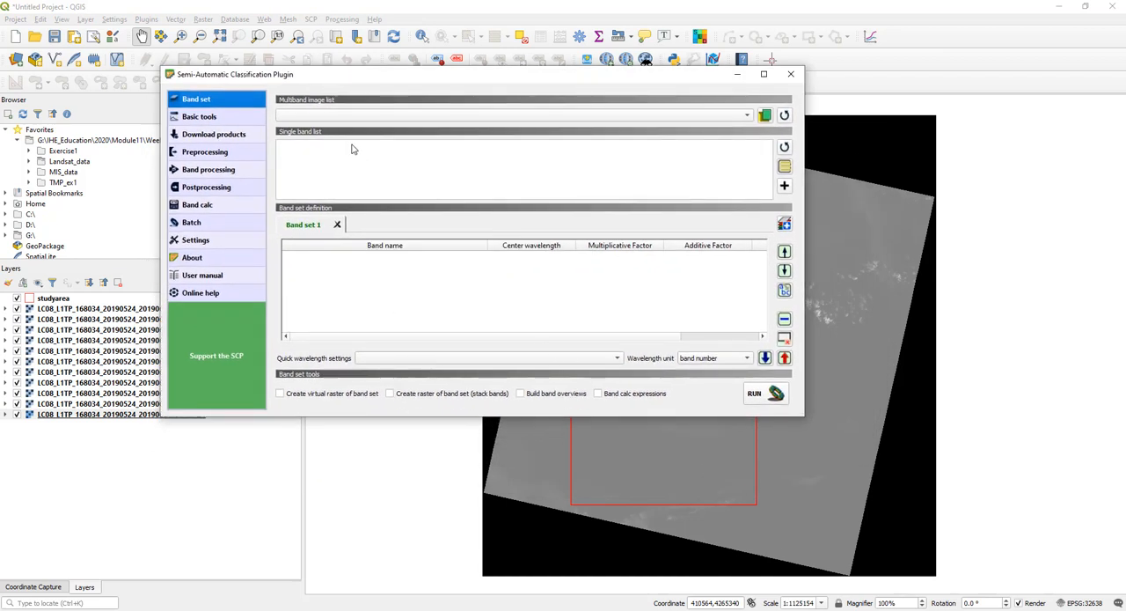
left_click_drag(349, 85, 485, 73)
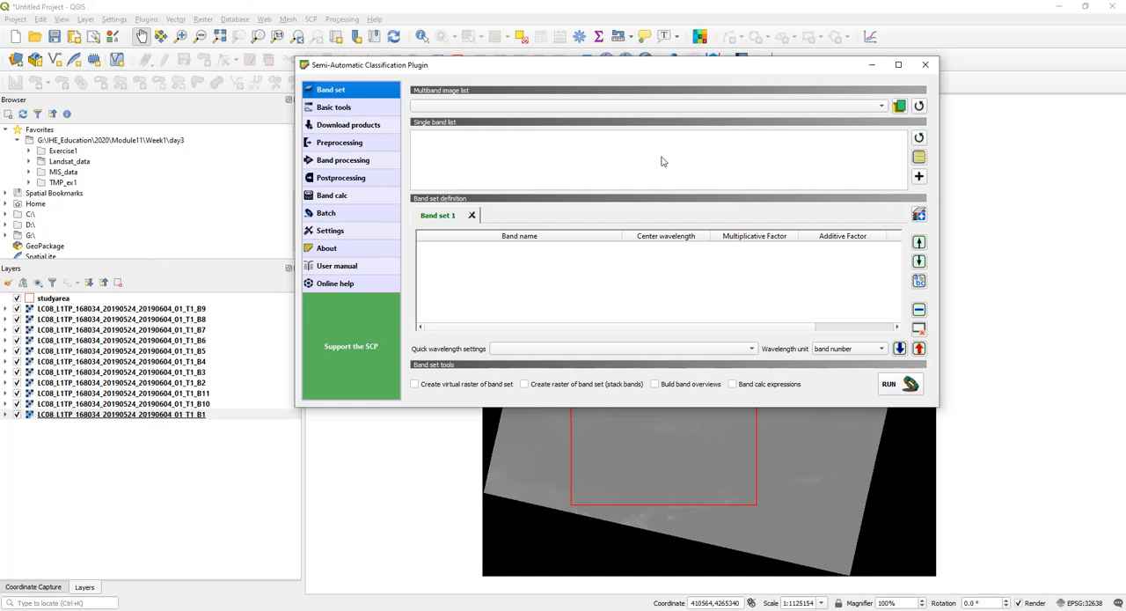
left_click(920, 139)
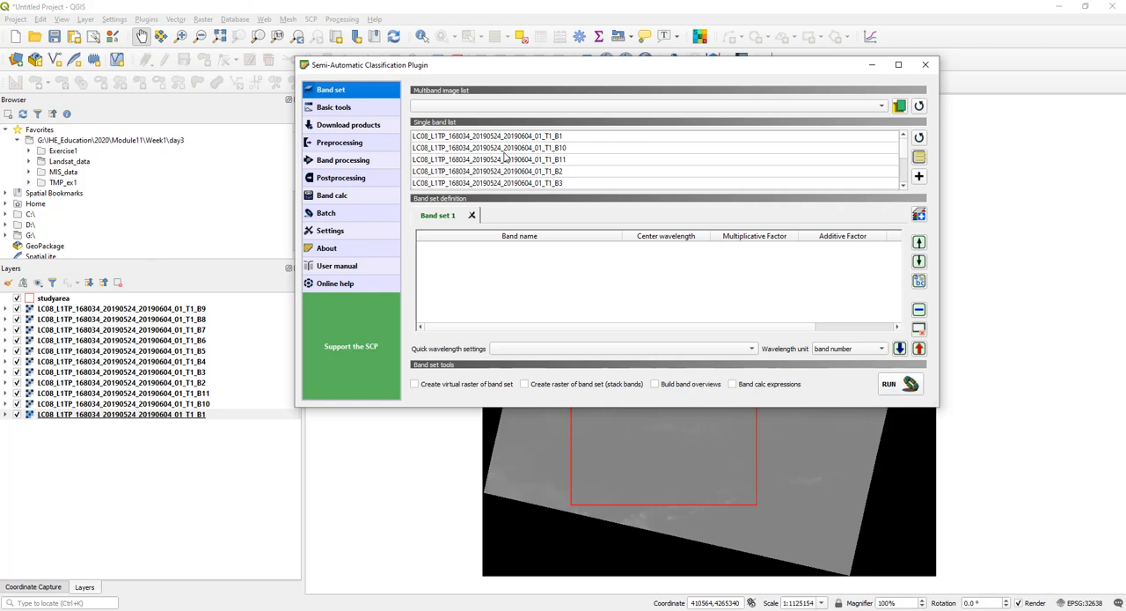
- Select all Landsat bands B1 to B11 in the single band list
scroll(506, 156, "down", 2)
scroll(506, 159, "up", 2)
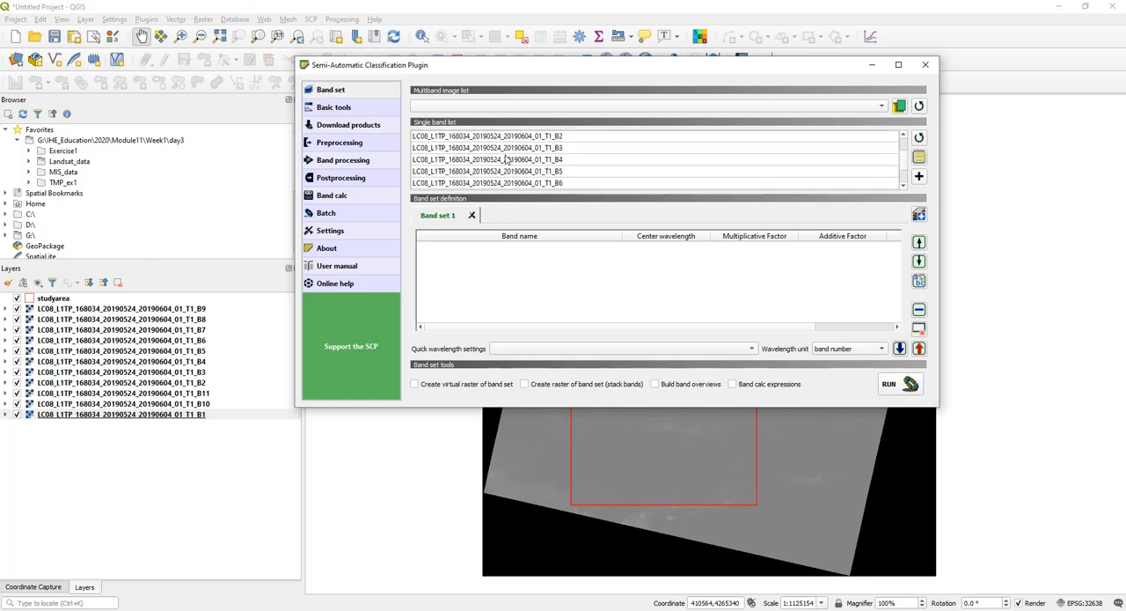
left_click(514, 140)
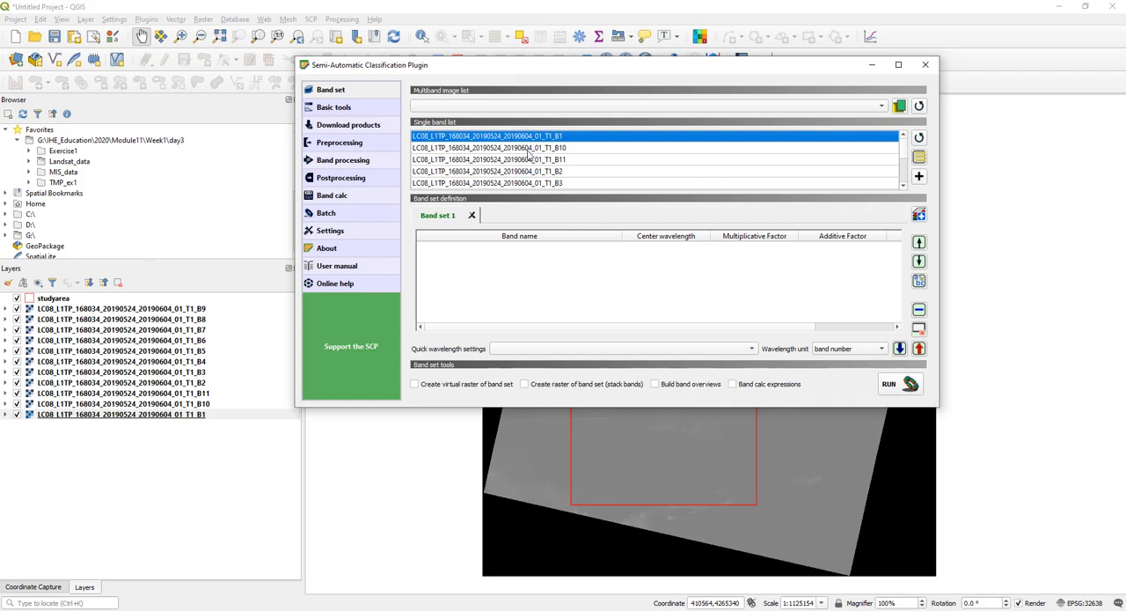
scroll(546, 163, "down", 1)
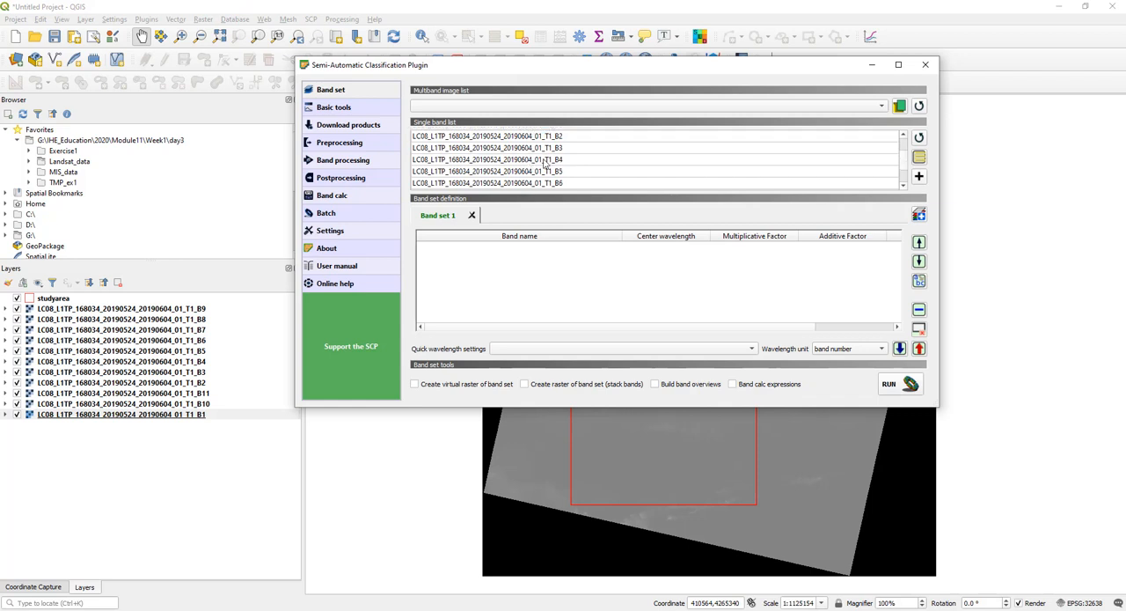
scroll(544, 168, "down", 1)
key("ctrl+a")
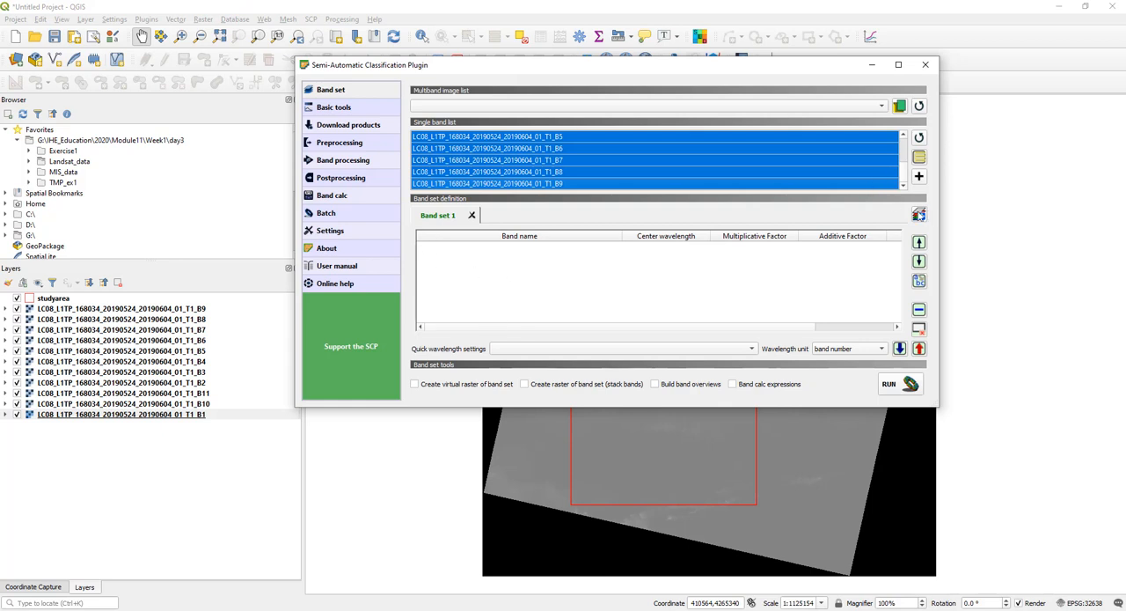
- Add four extra empty band sets to the band set definition and switch between them
left_click(920, 220)
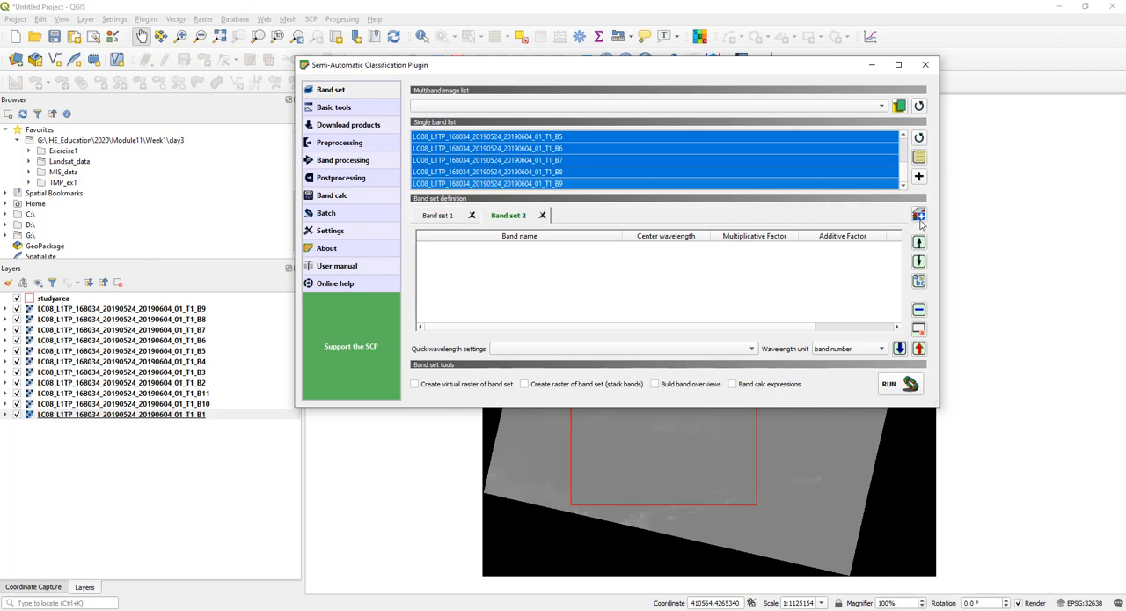
left_click(920, 218)
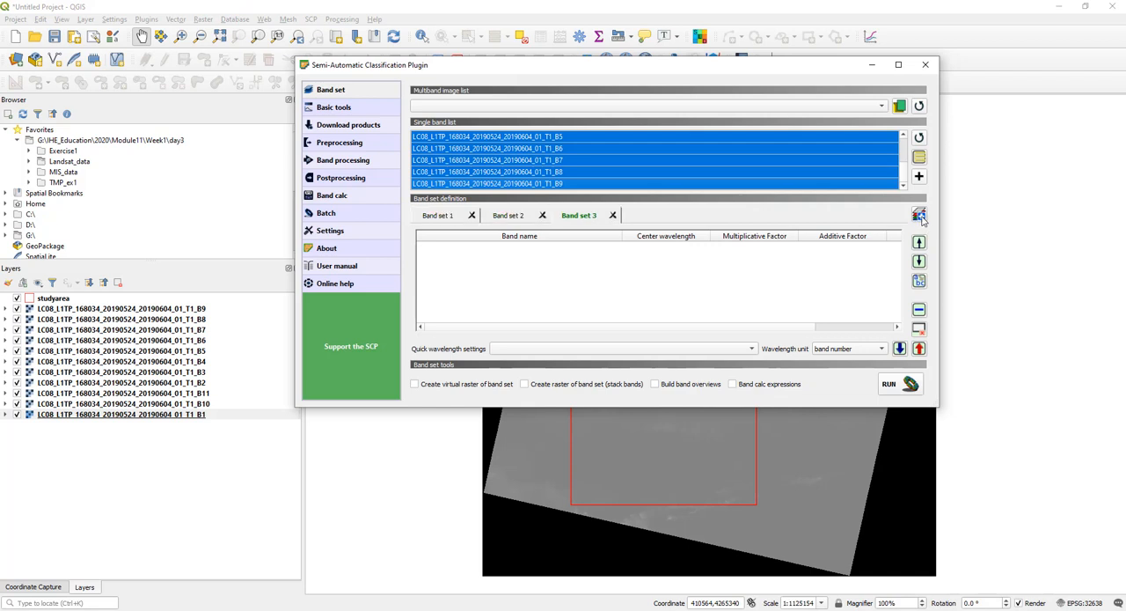
left_click(920, 216)
left_click(920, 217)
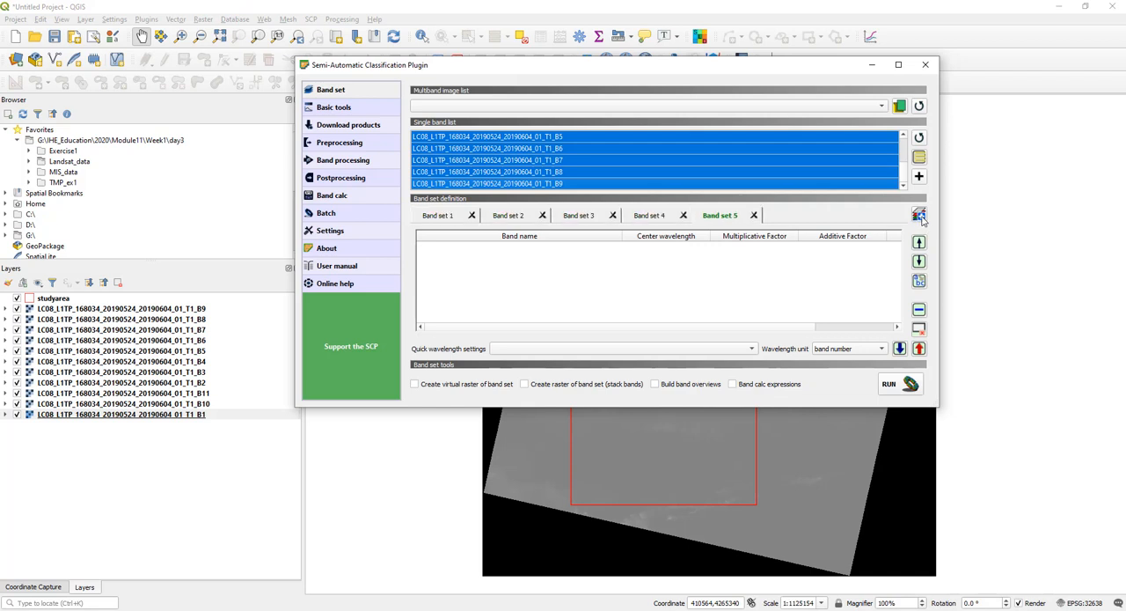
left_click(660, 219)
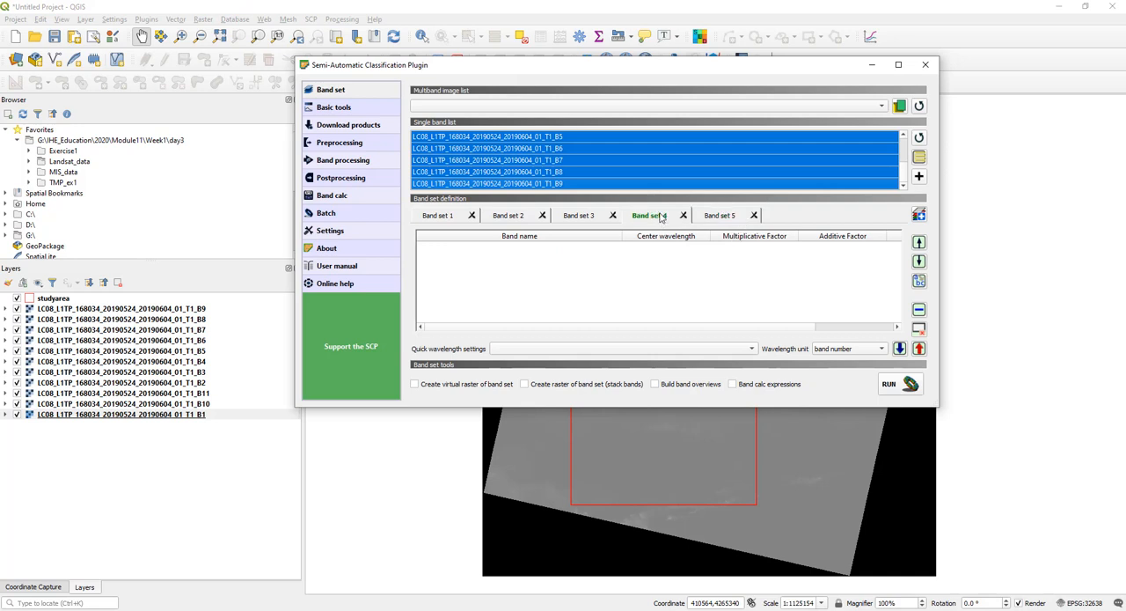
left_click(585, 218)
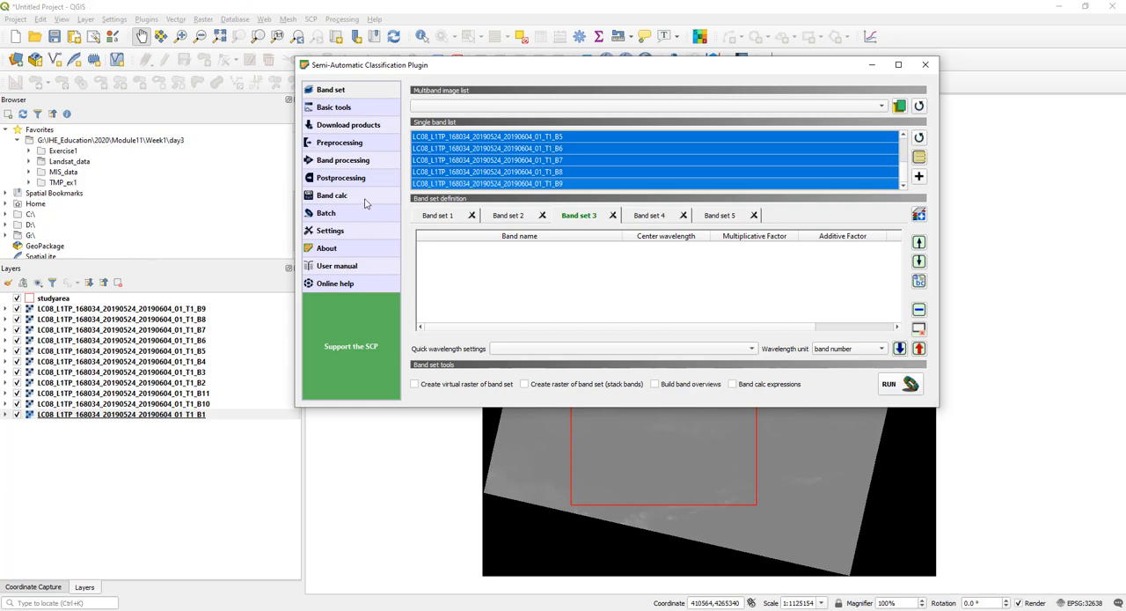
left_click(524, 218)
left_click(431, 218)
left_click(517, 217)
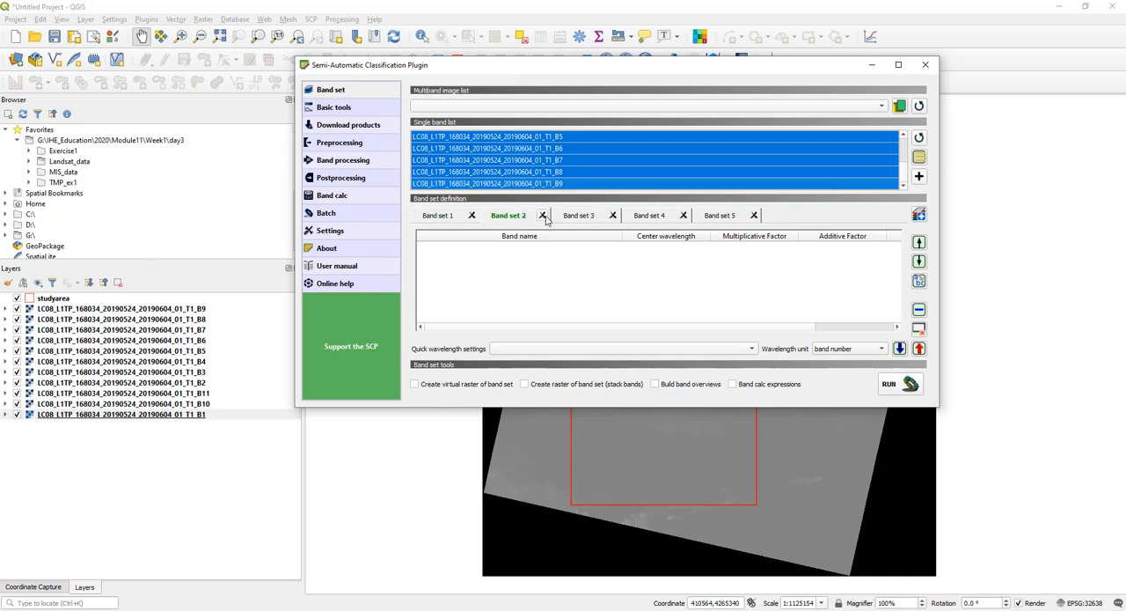
- Remove the four extra band sets so that only Band set 1 is left
left_click(544, 216)
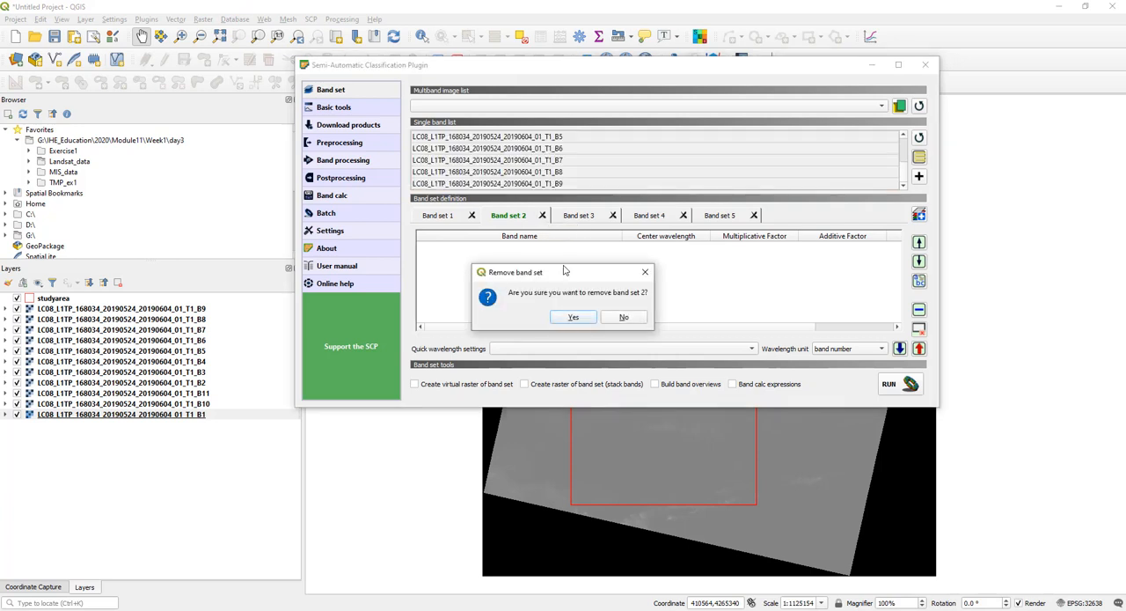
left_click(573, 317)
left_click(543, 216)
left_click(573, 316)
left_click(543, 215)
left_click(574, 317)
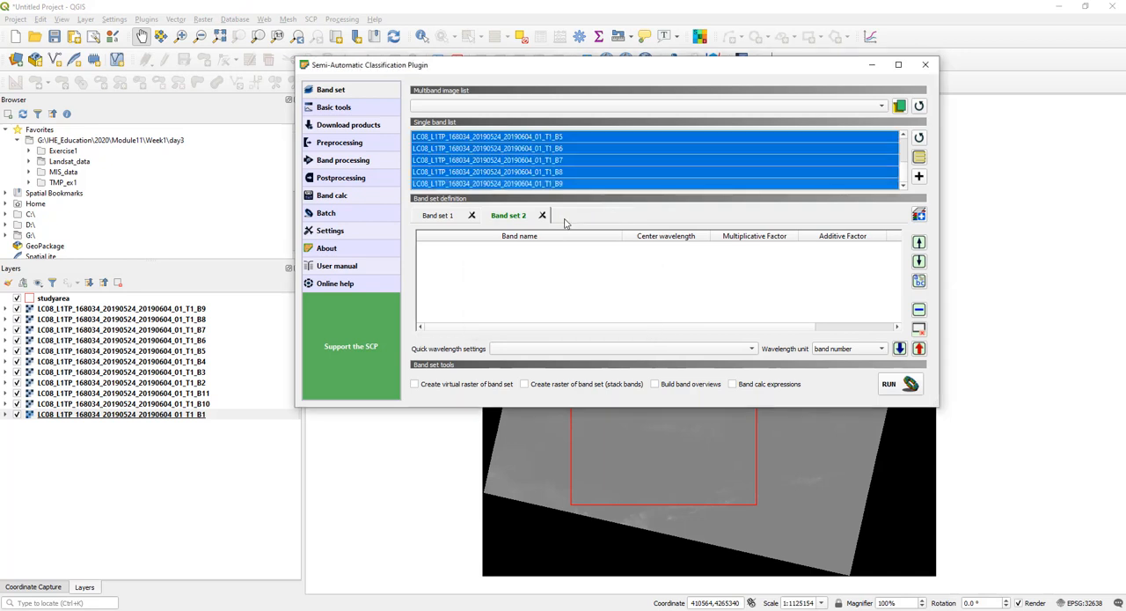
left_click(543, 216)
left_click(573, 316)
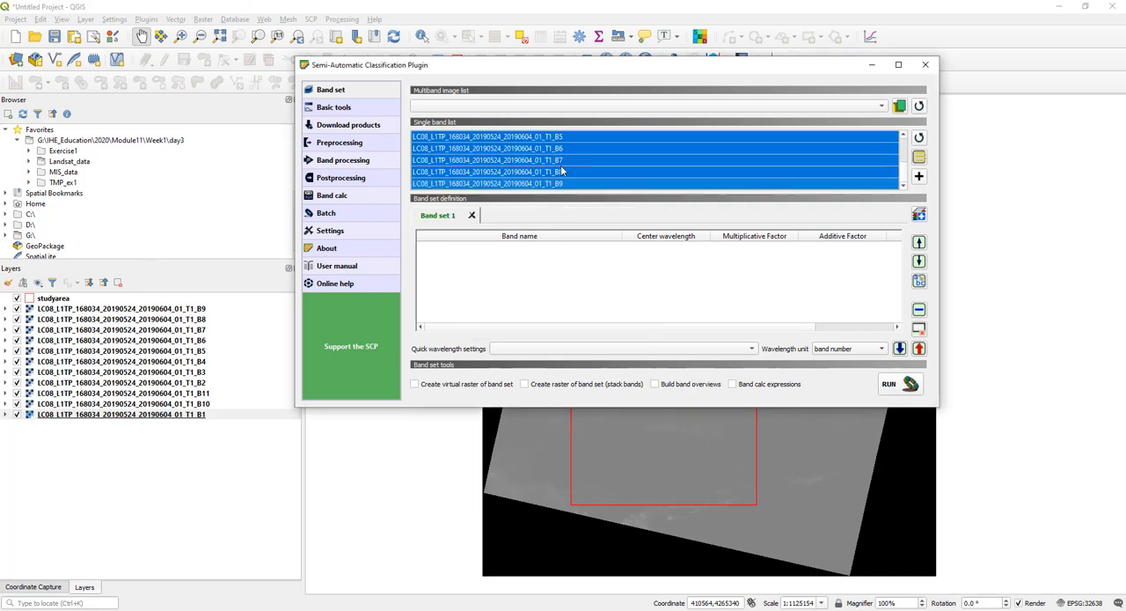
- Add all the selected Landsat bands to Band set 1 and check the resulting band list
left_click(920, 178)
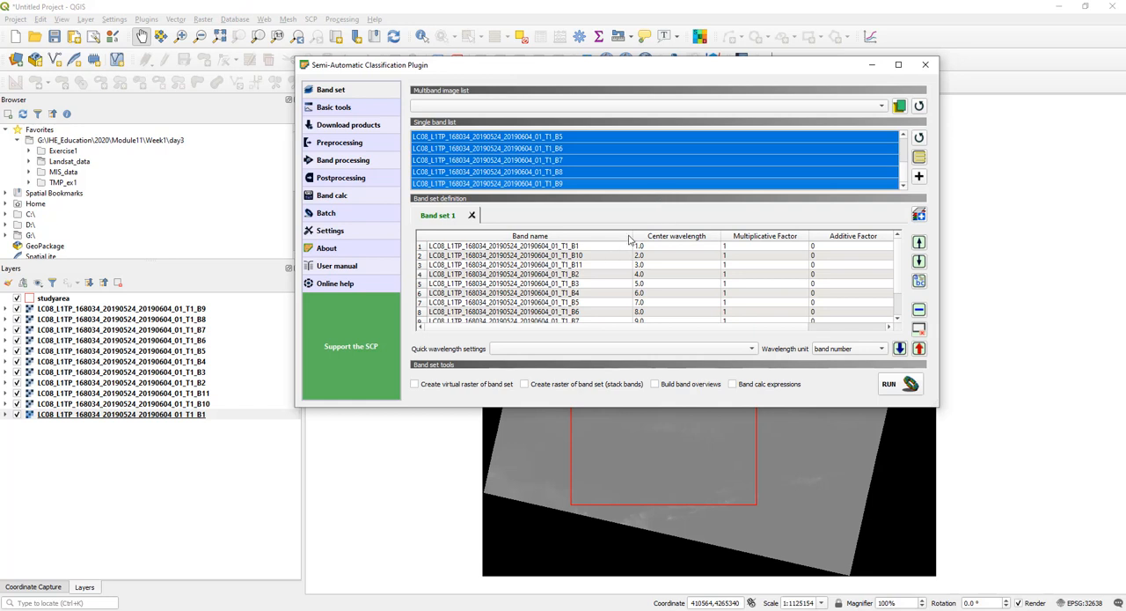
left_click(634, 232)
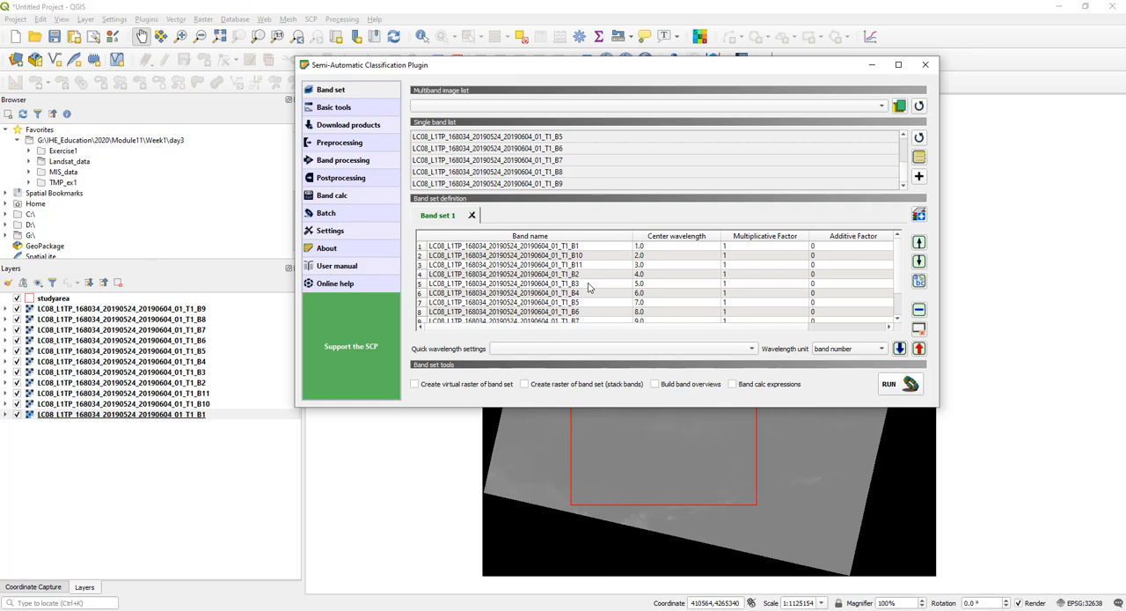
scroll(591, 285, "down", 1)
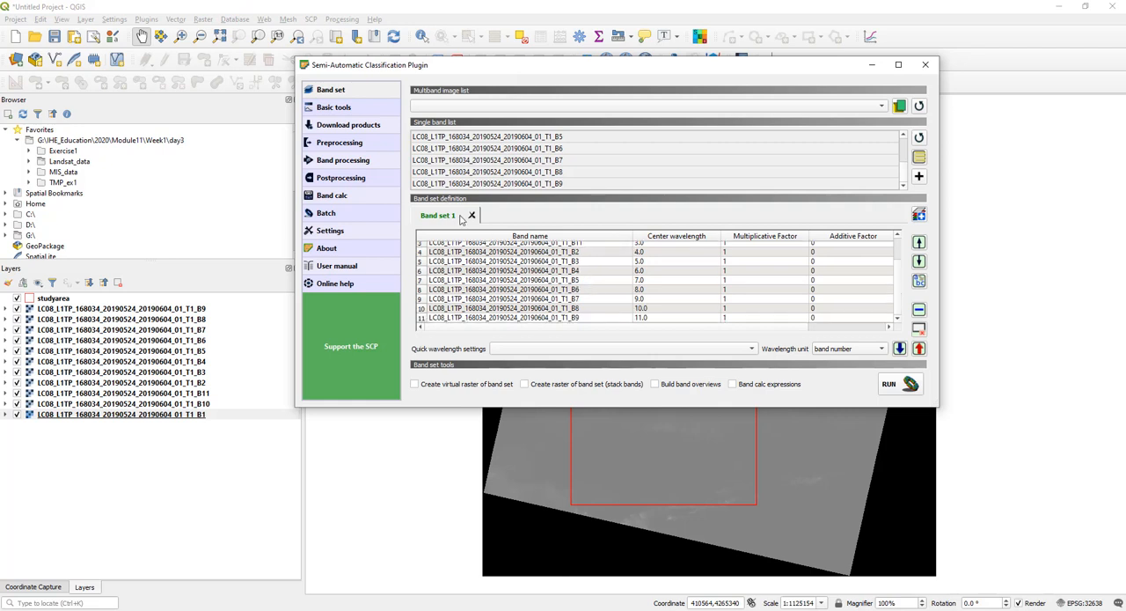
scroll(540, 290, "up", 1)
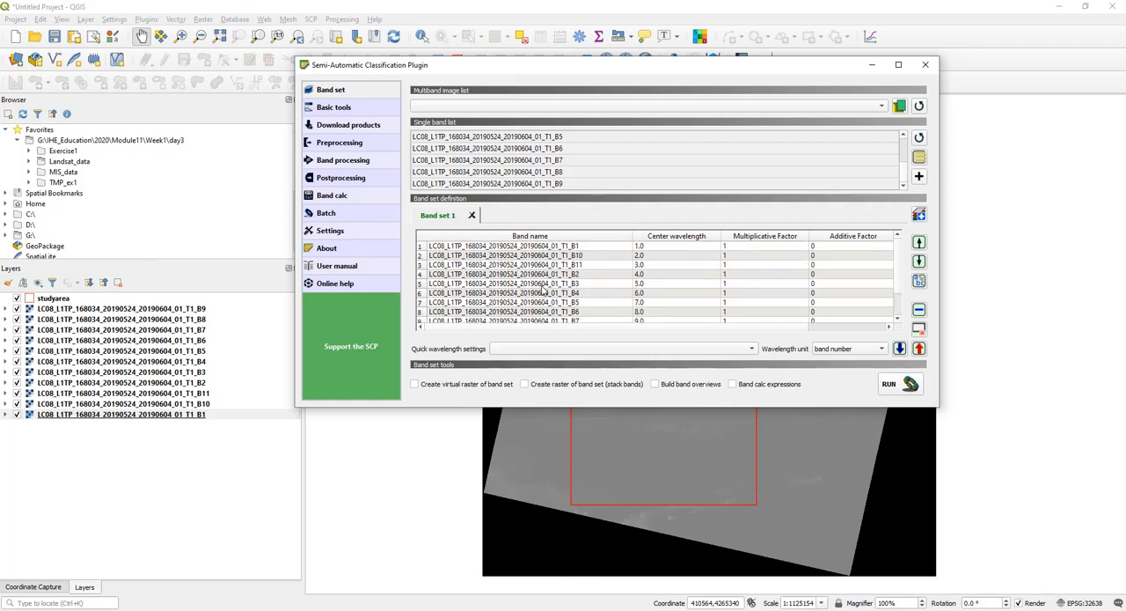
- Apply the quick wavelength setting Landsat 8 OLI [bands 2, 3, 4, 5, 6, 7] to Band set 1
left_click_drag(603, 69, 467, 34)
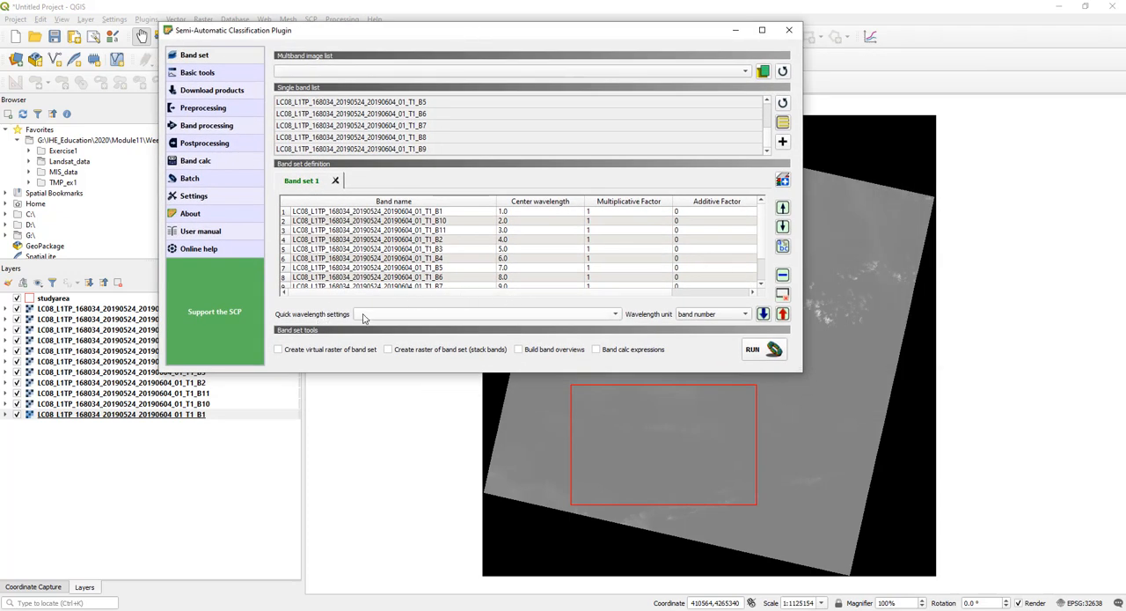
left_click(364, 315)
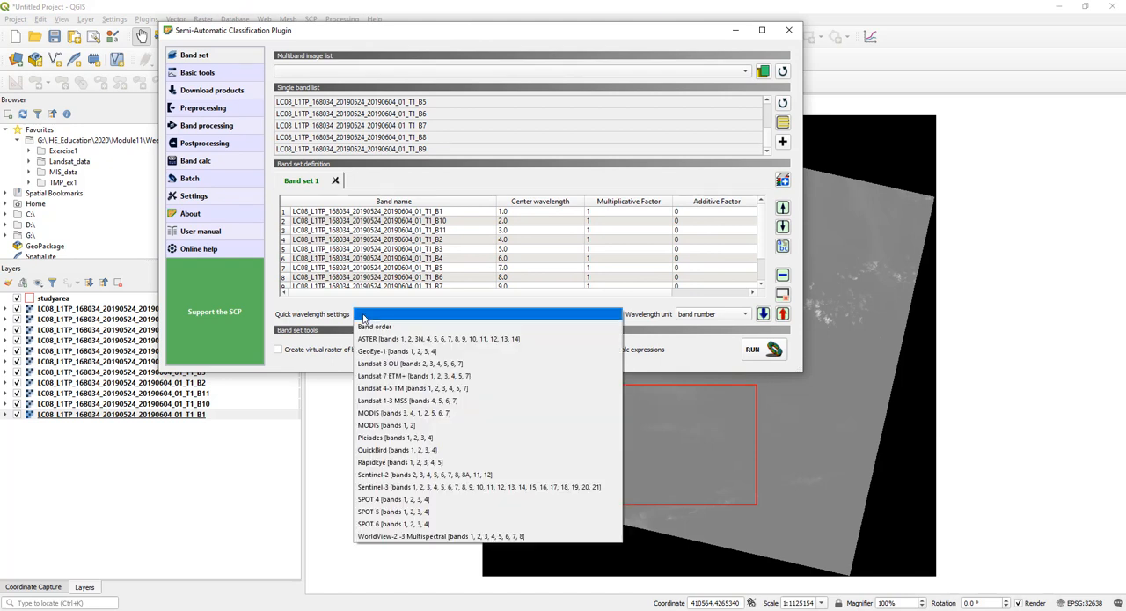
left_click(397, 364)
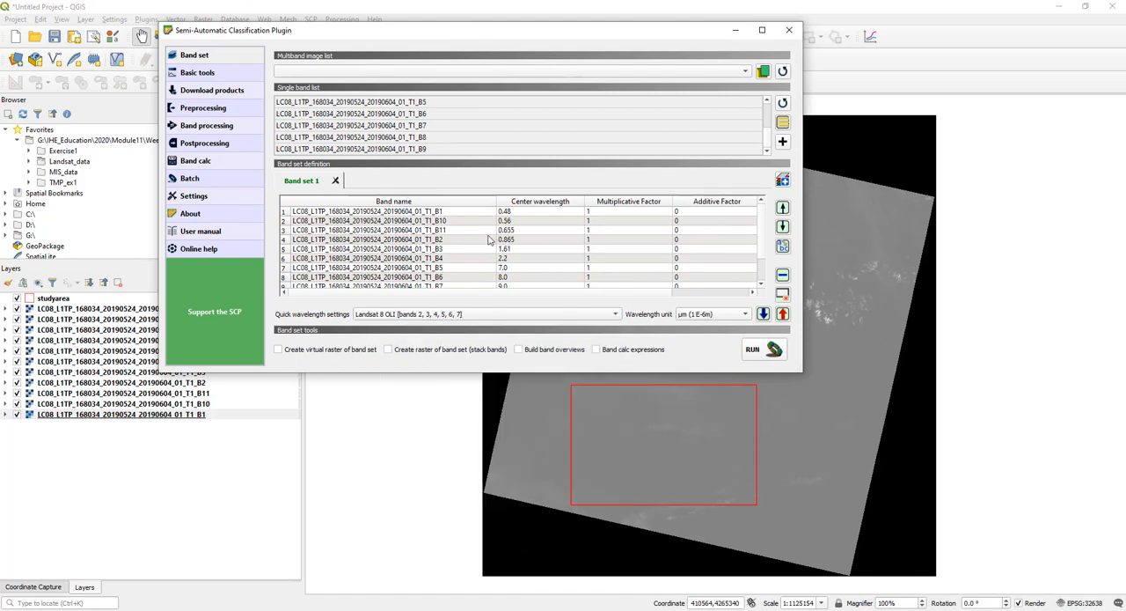
scroll(605, 241, "down", 1)
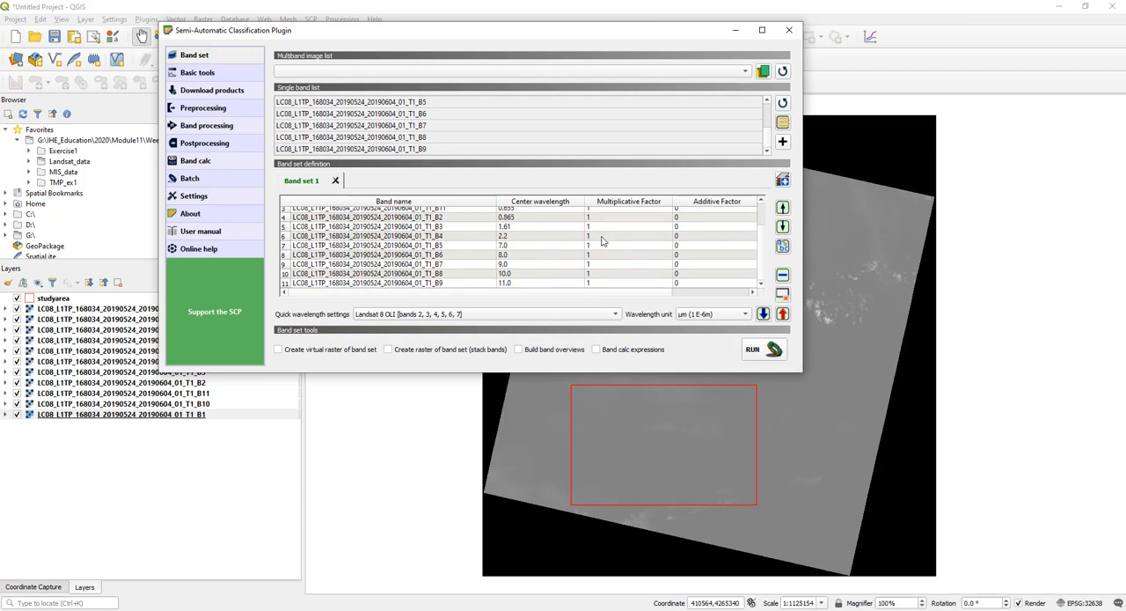
scroll(554, 268, "up", 1)
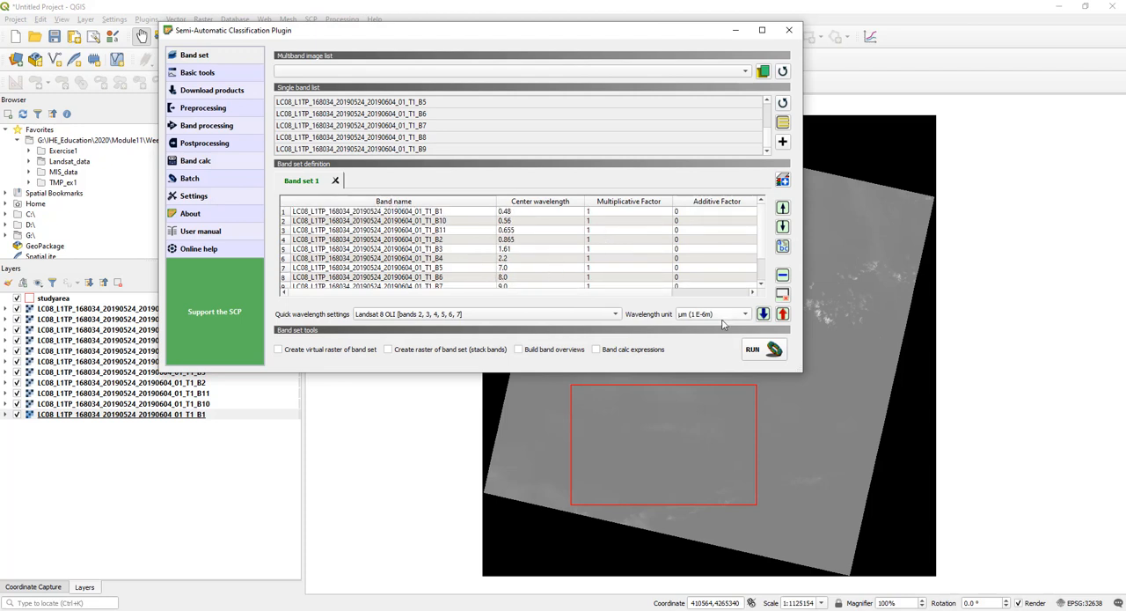
- Open the Clip multiple rasters preprocessing tool in a widened plugin window and check its input band set 1 against the band set definition
left_click(203, 109)
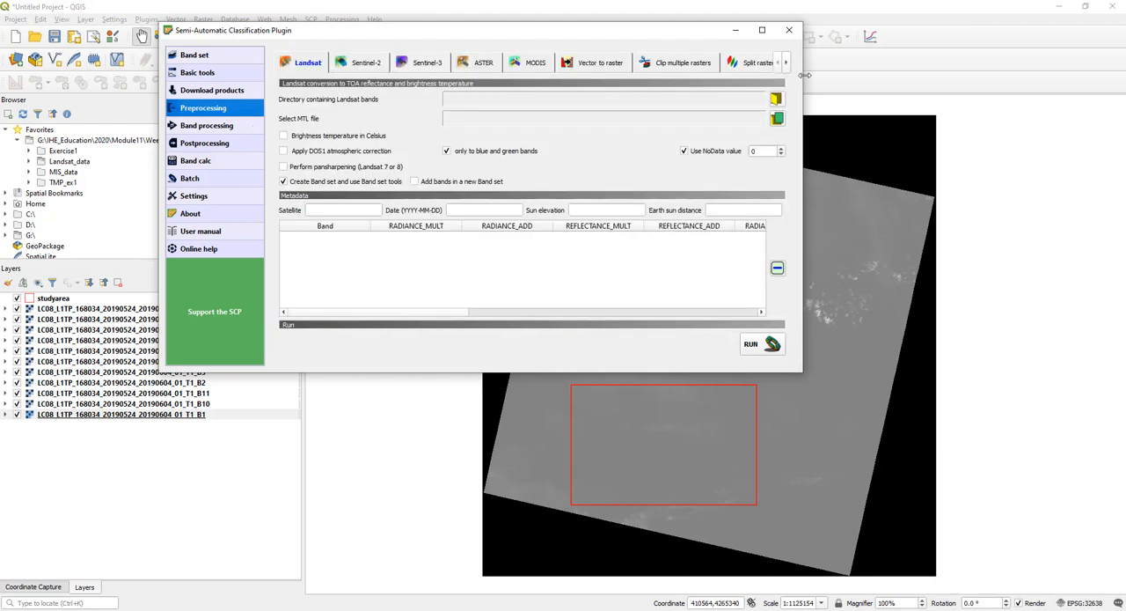
left_click_drag(804, 63, 981, 85)
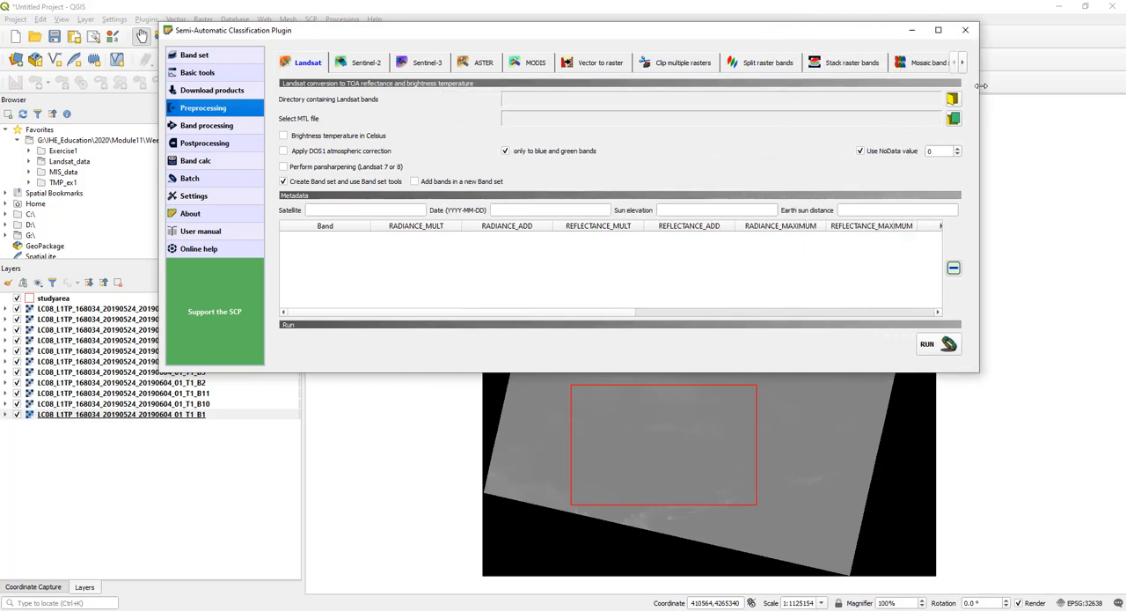
left_click(673, 64)
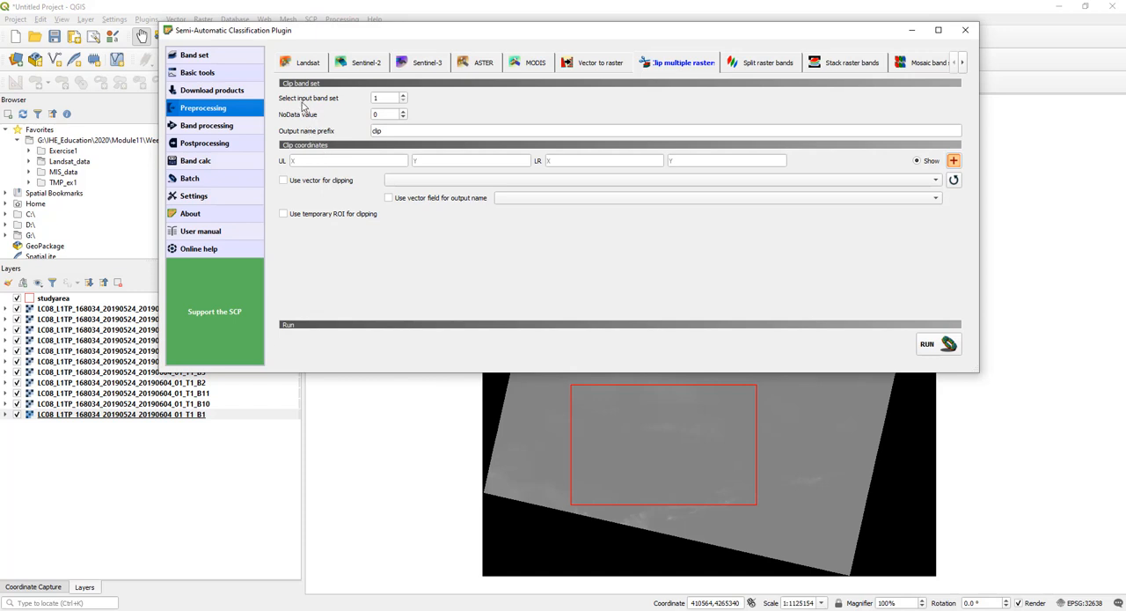
double_click(391, 98)
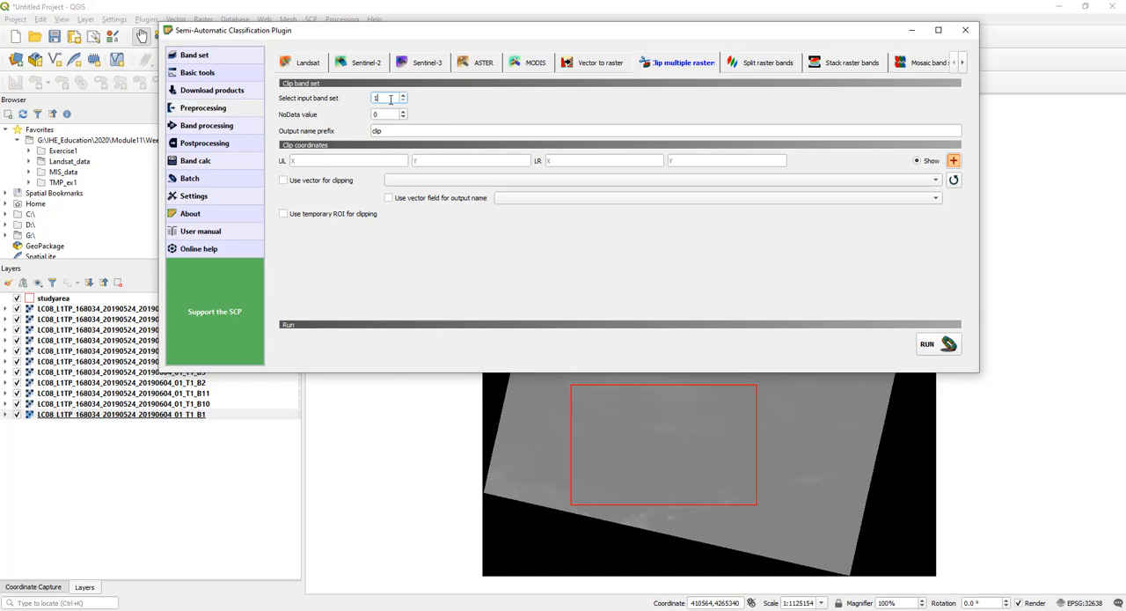
left_click(227, 54)
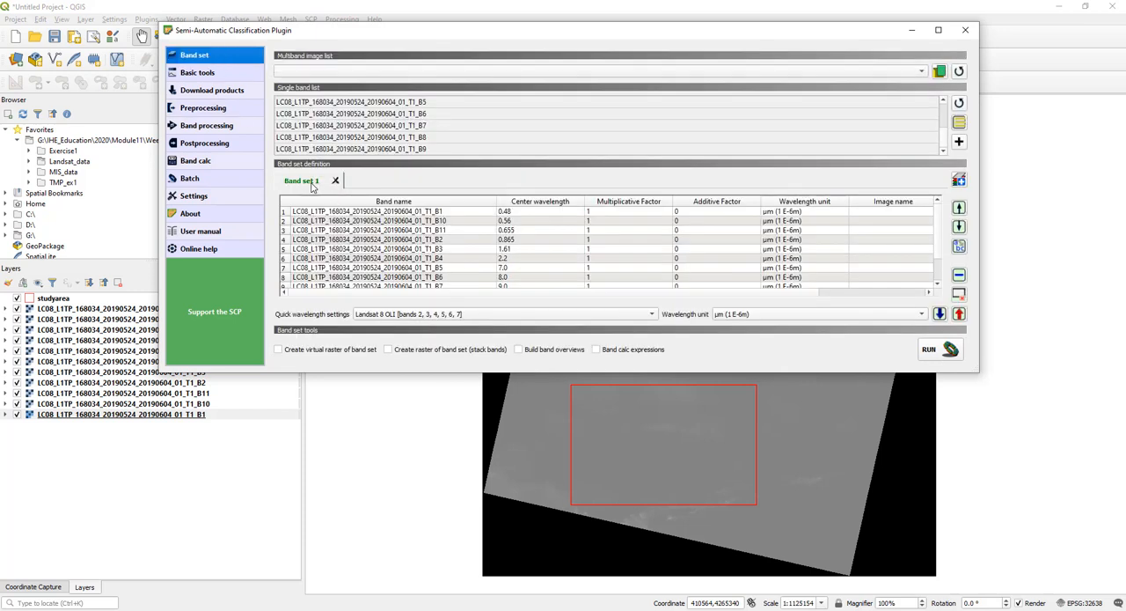
left_click(210, 109)
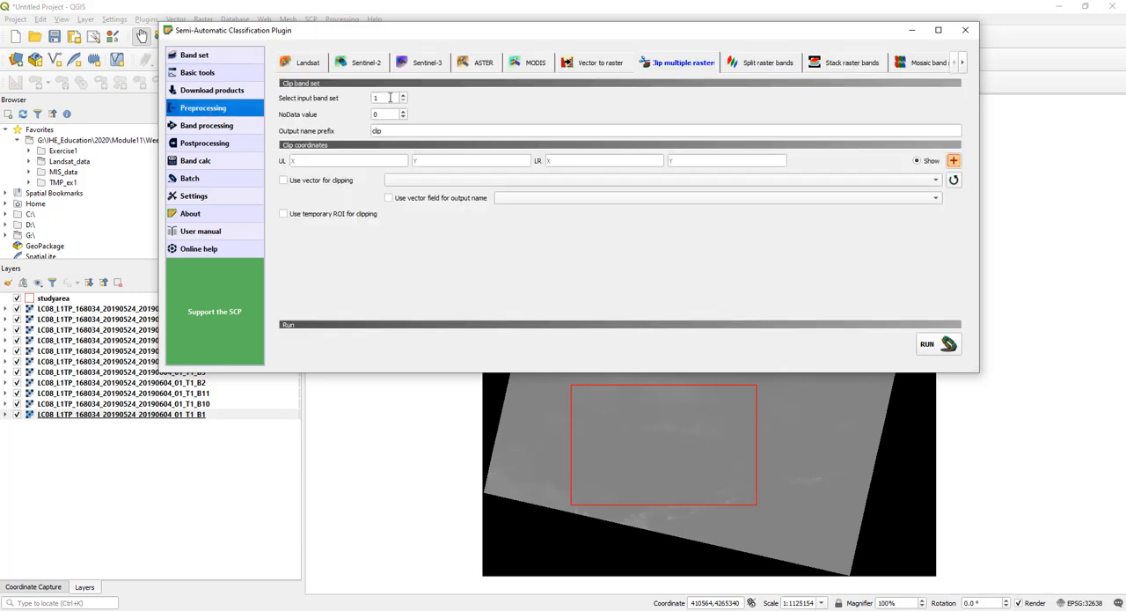
- Set up clipping of band set 1 with NoData value 0 and prefix clip, using the refreshed studyarea vector as the clipping boundary
double_click(390, 97)
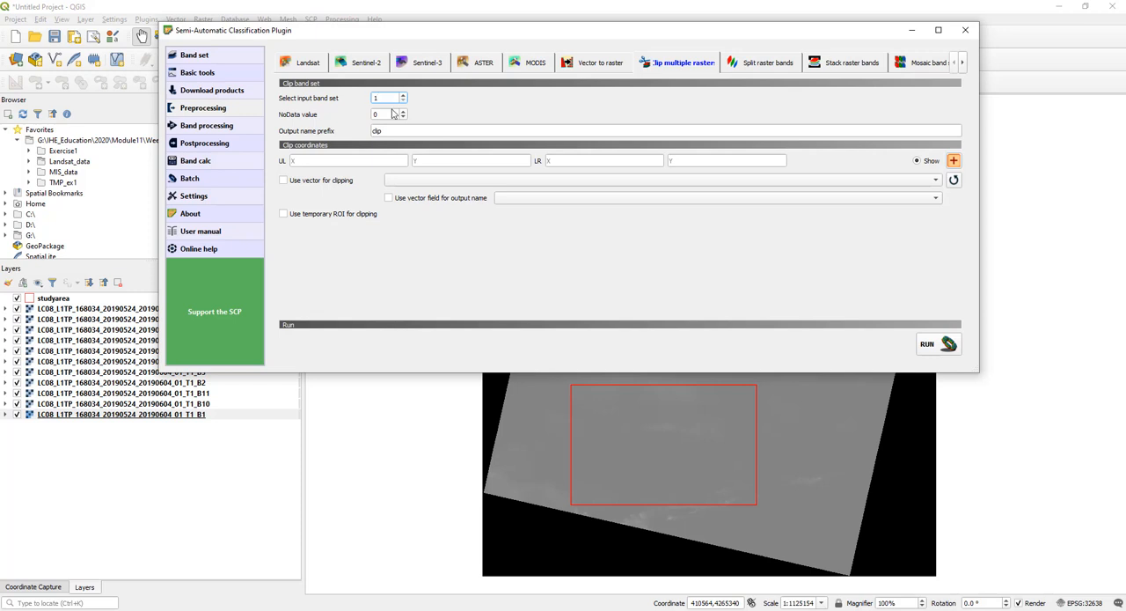
left_click(393, 114)
left_click(402, 129)
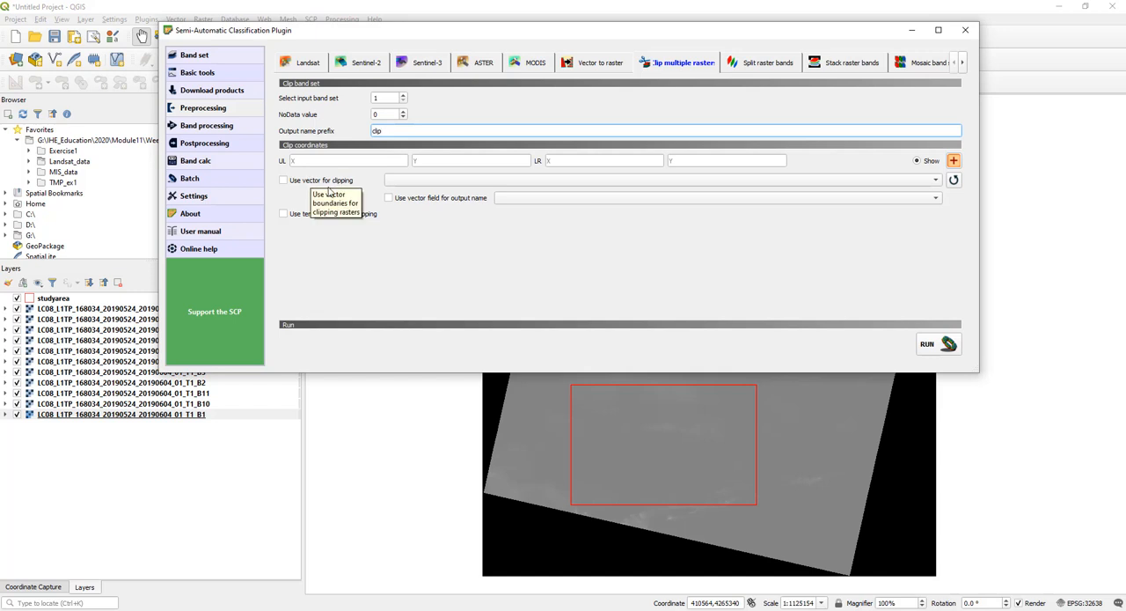
left_click(285, 181)
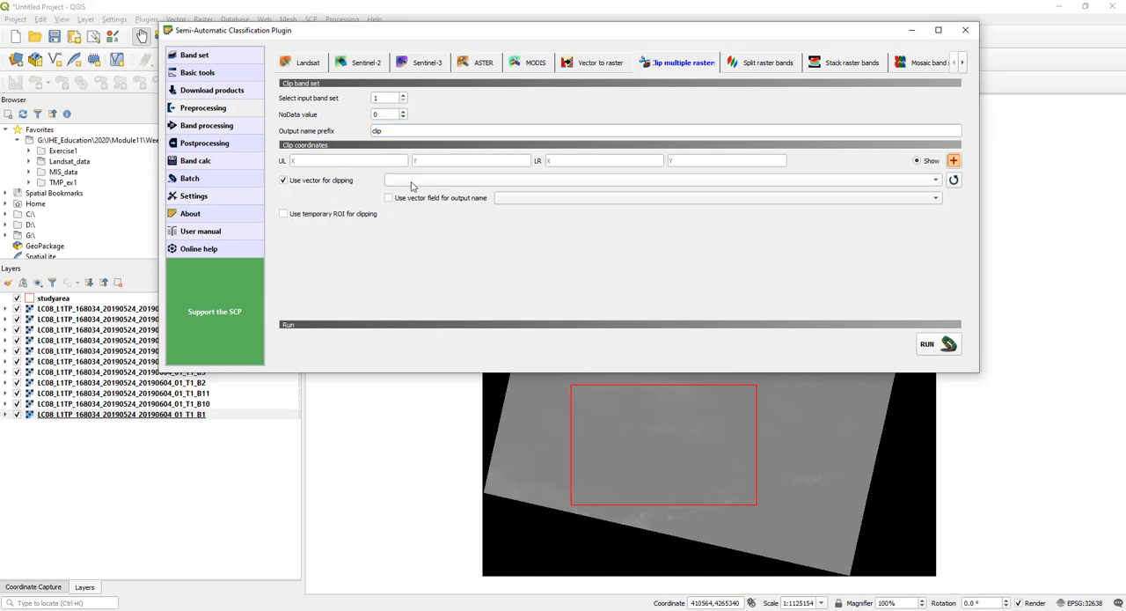
left_click(954, 181)
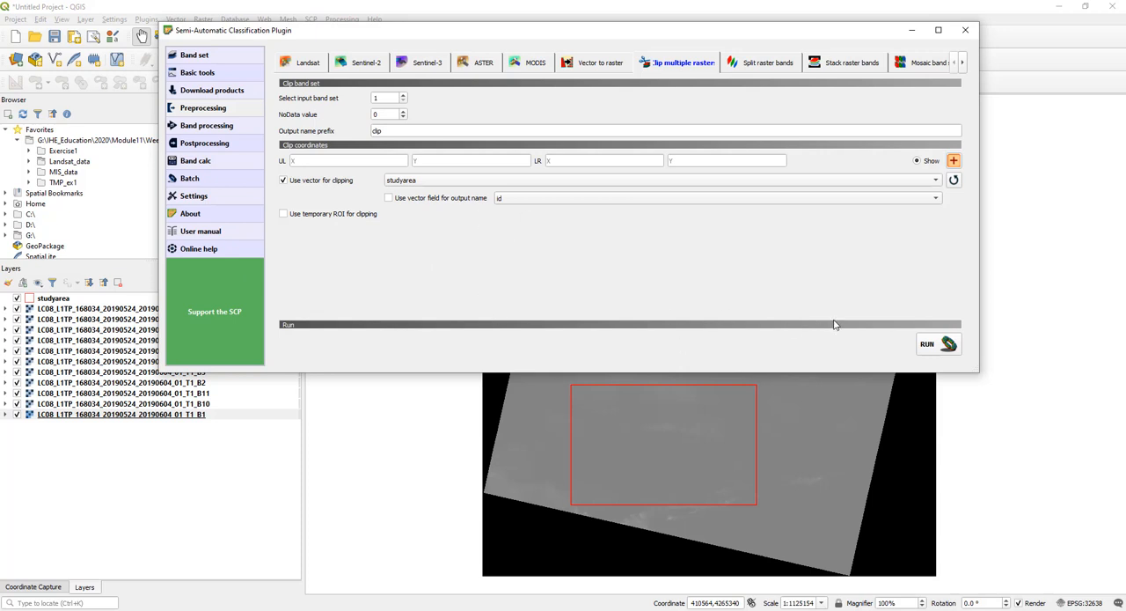
- Run the raster clipping and browse to the day3 Landsat_data folder as the save location
left_click(935, 344)
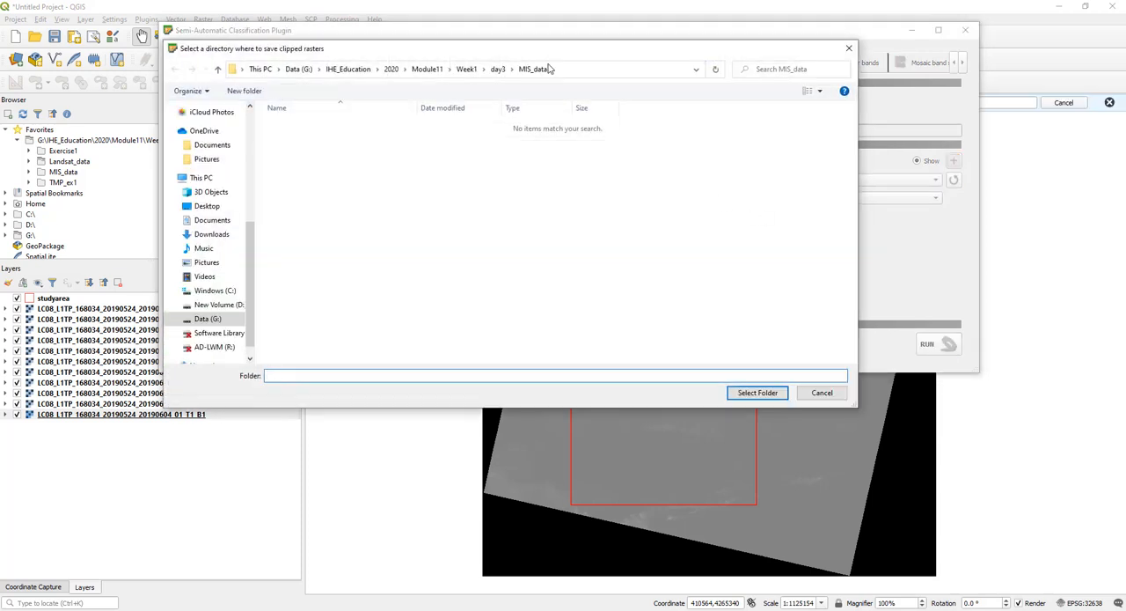
left_click(467, 69)
double_click(308, 150)
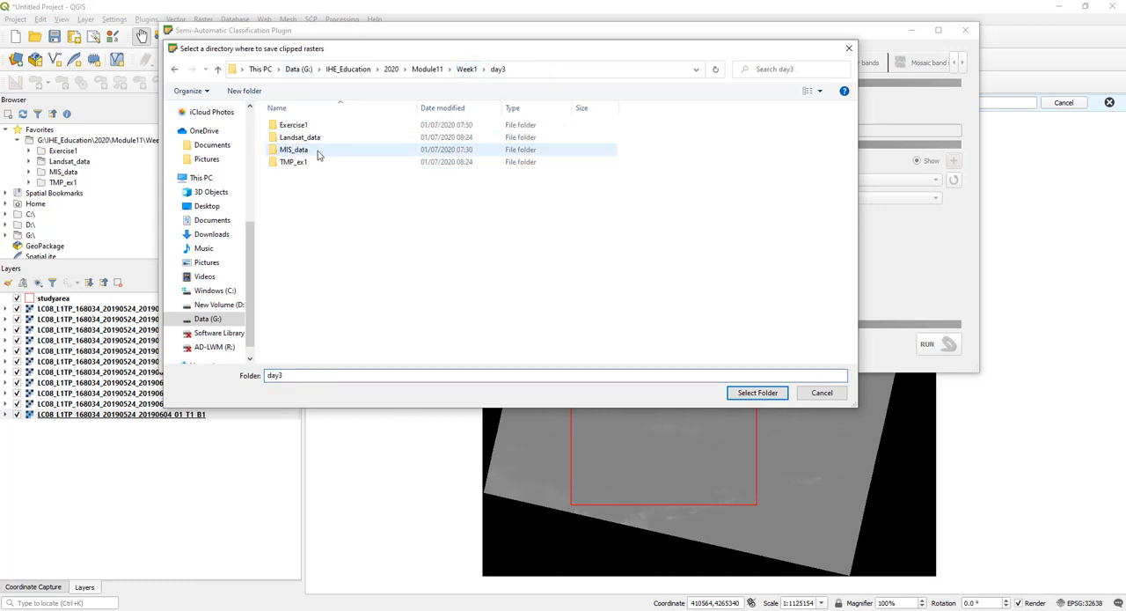
double_click(324, 139)
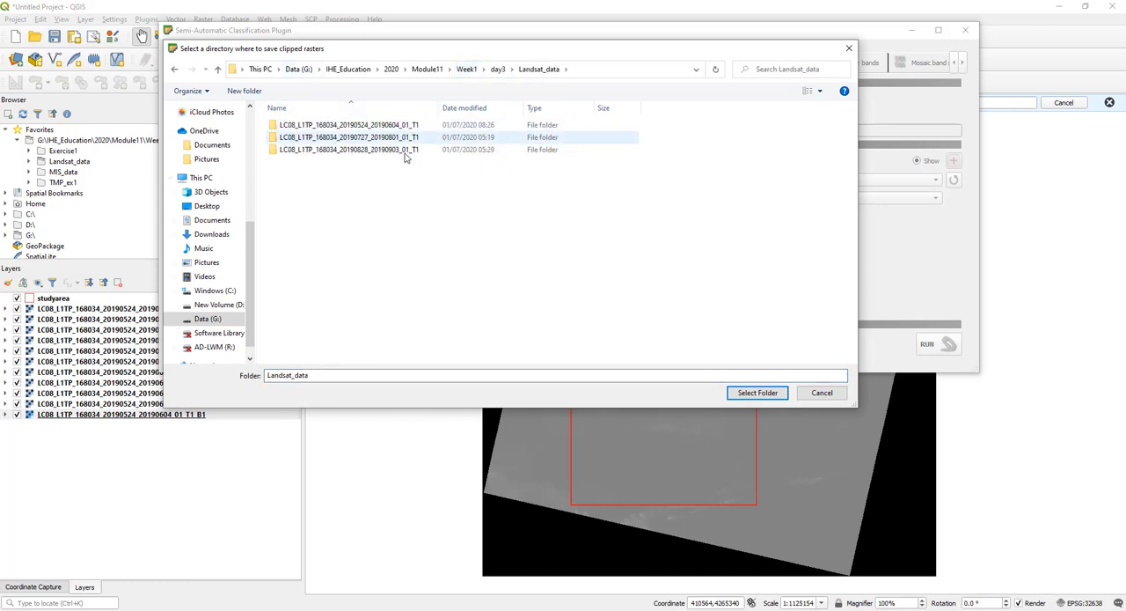
- Create the folder clip_LC08_L1TP_168034_20190524_20190604_01_T1 in Landsat_data and choose it as the output directory for the clipped rasters
left_click(335, 128)
key("F2")
key("ctrl+c")
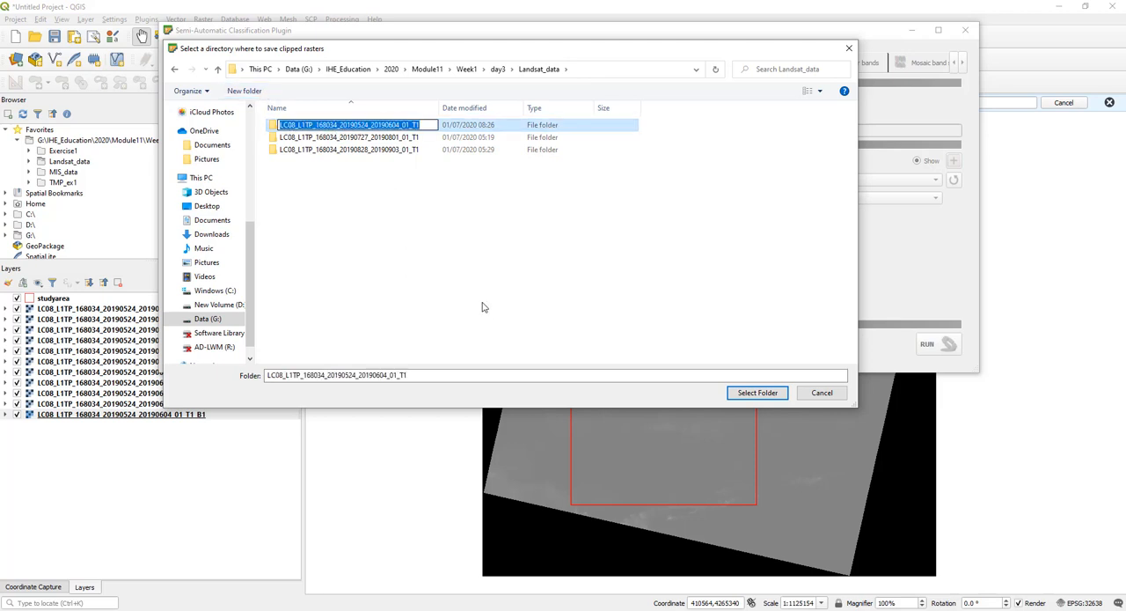
key("Escape")
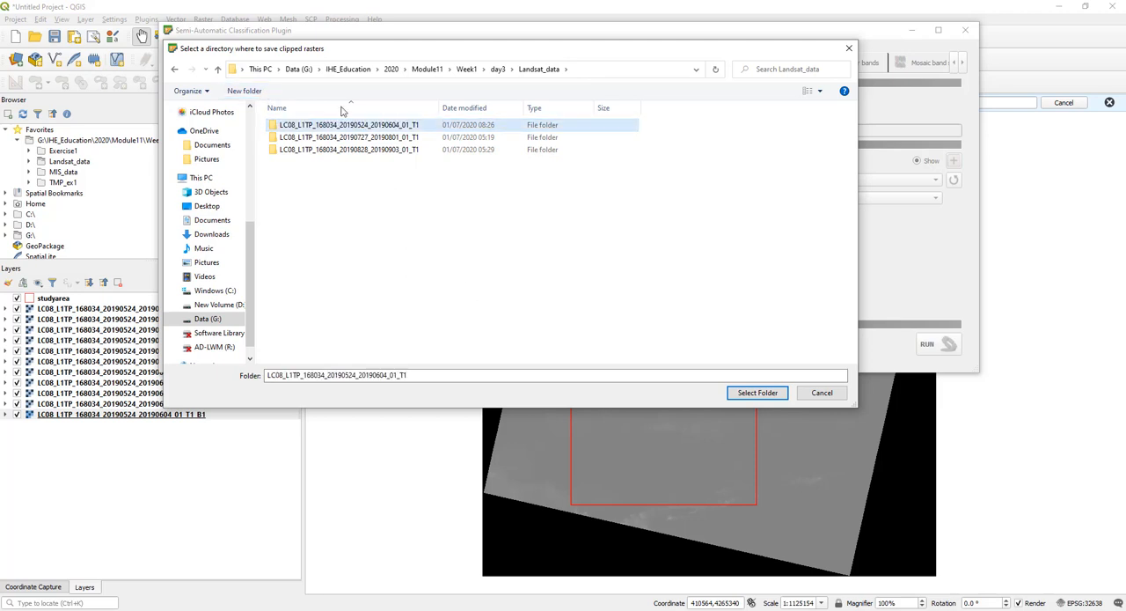
left_click(244, 91)
key("ctrl+v")
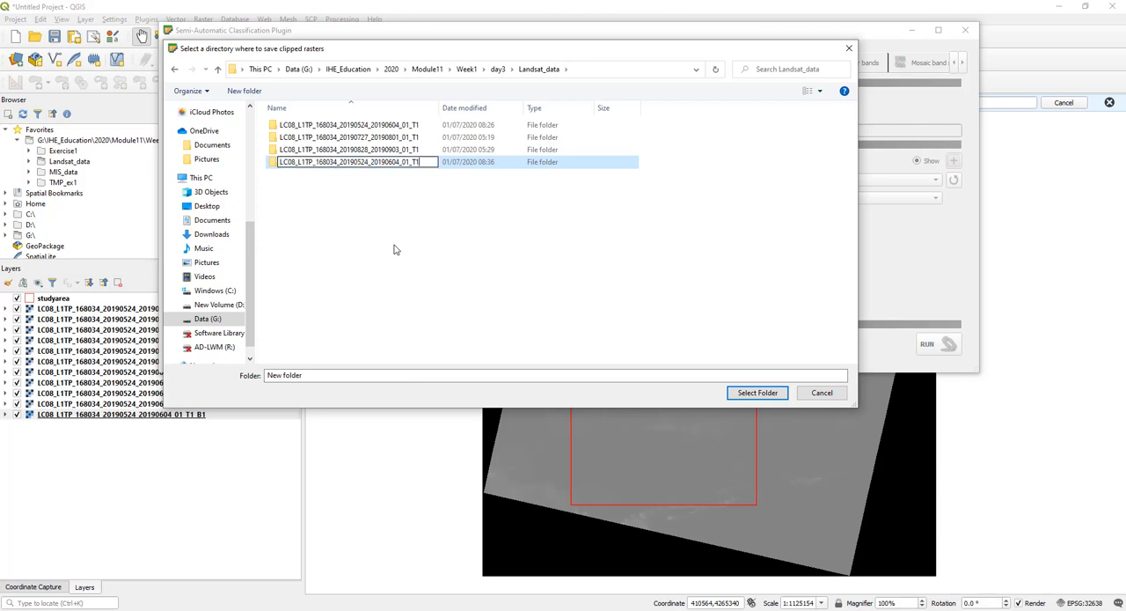
type("clip_")
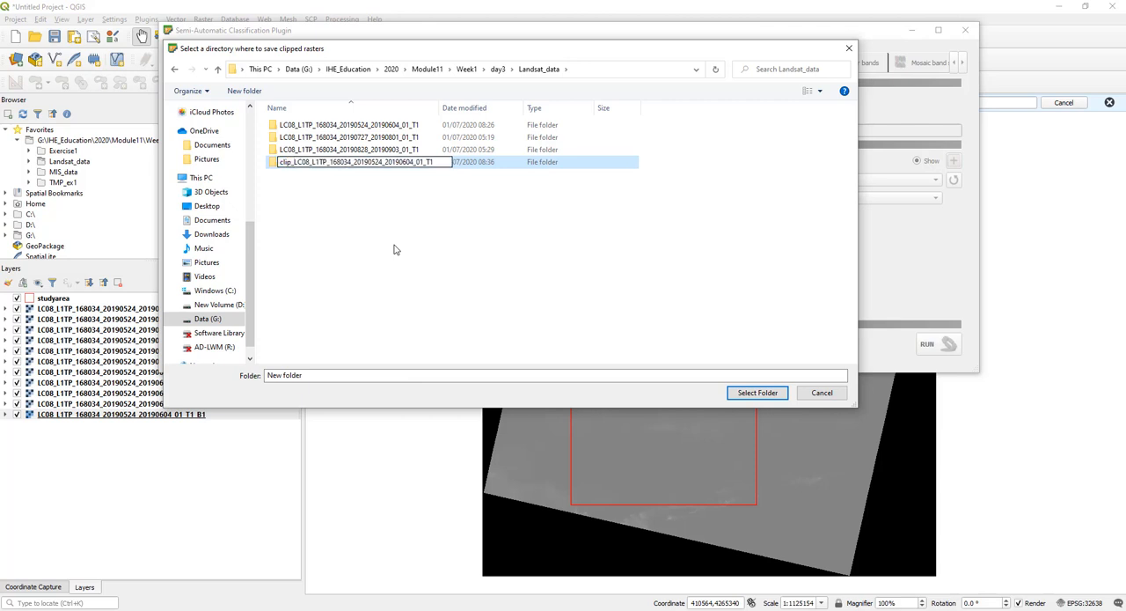
key("Return")
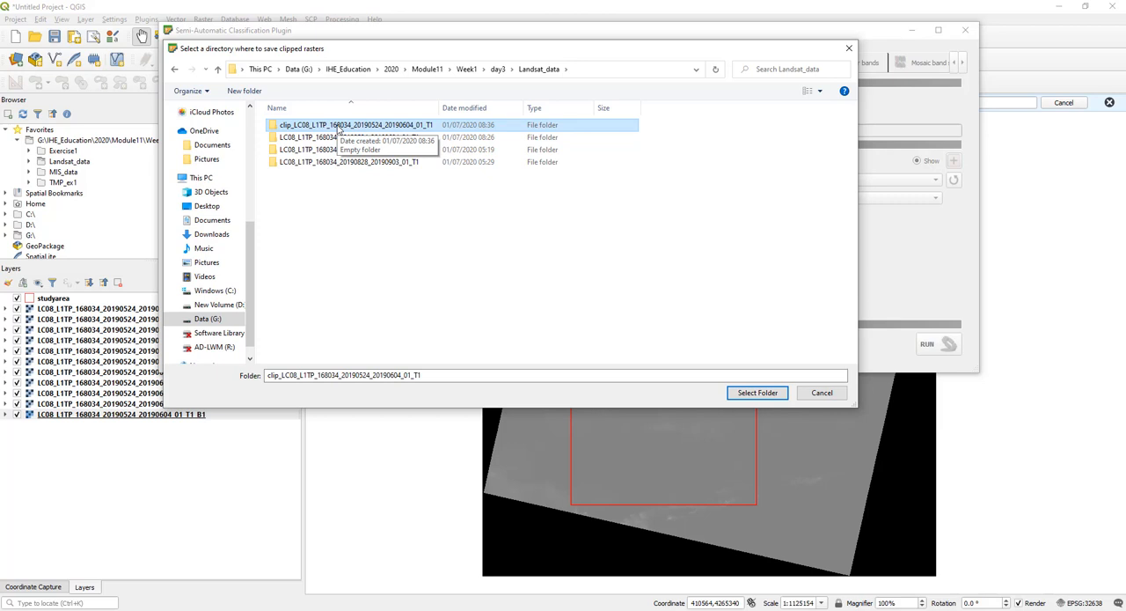
left_click(764, 392)
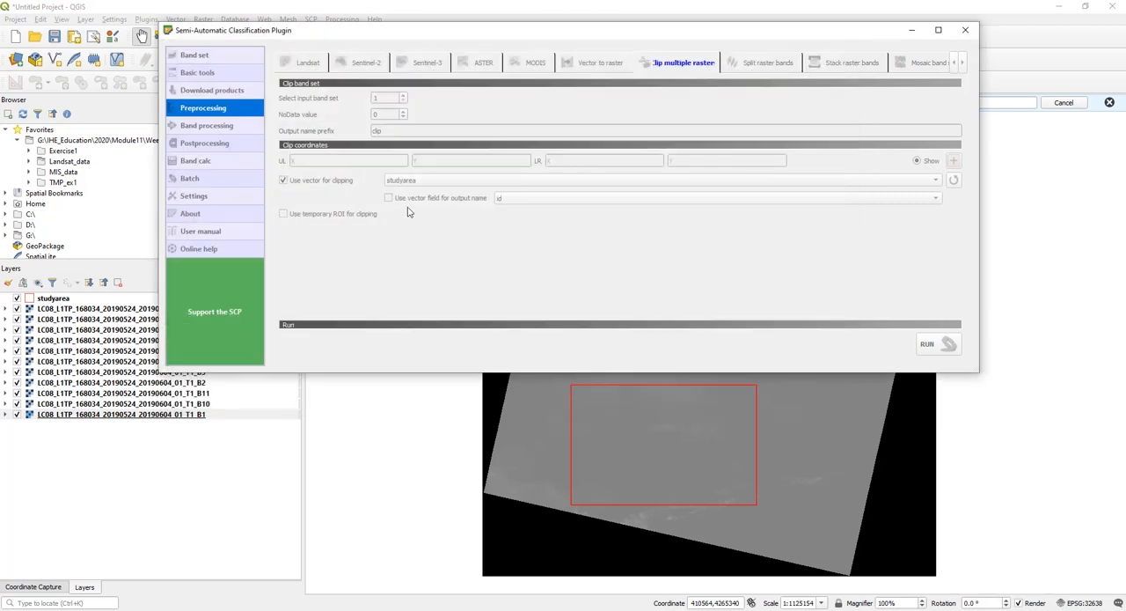
left_click_drag(605, 33, 602, 79)
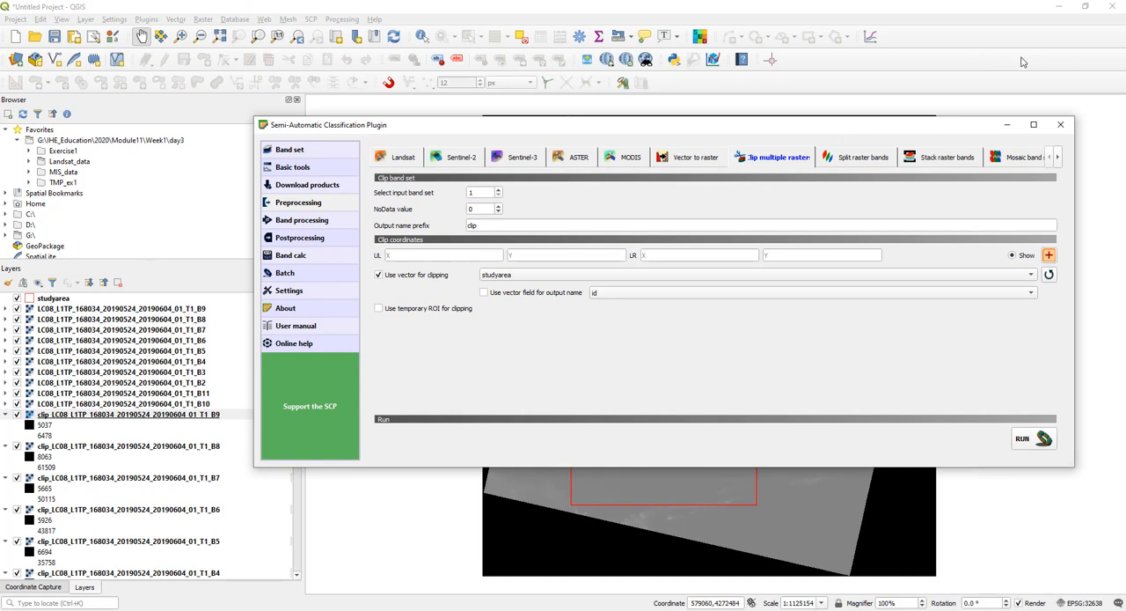
- Close the plugin window, collapse all layer legends and hide the original unclipped bands B1 to B11 to view the clipped area
left_click(963, 75)
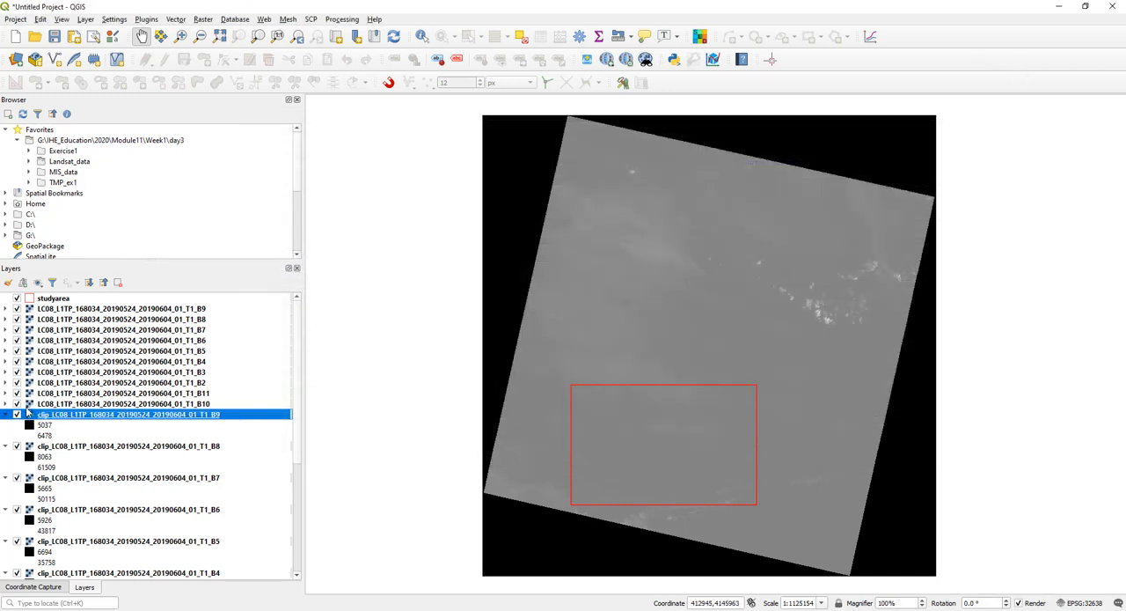
left_click(103, 282)
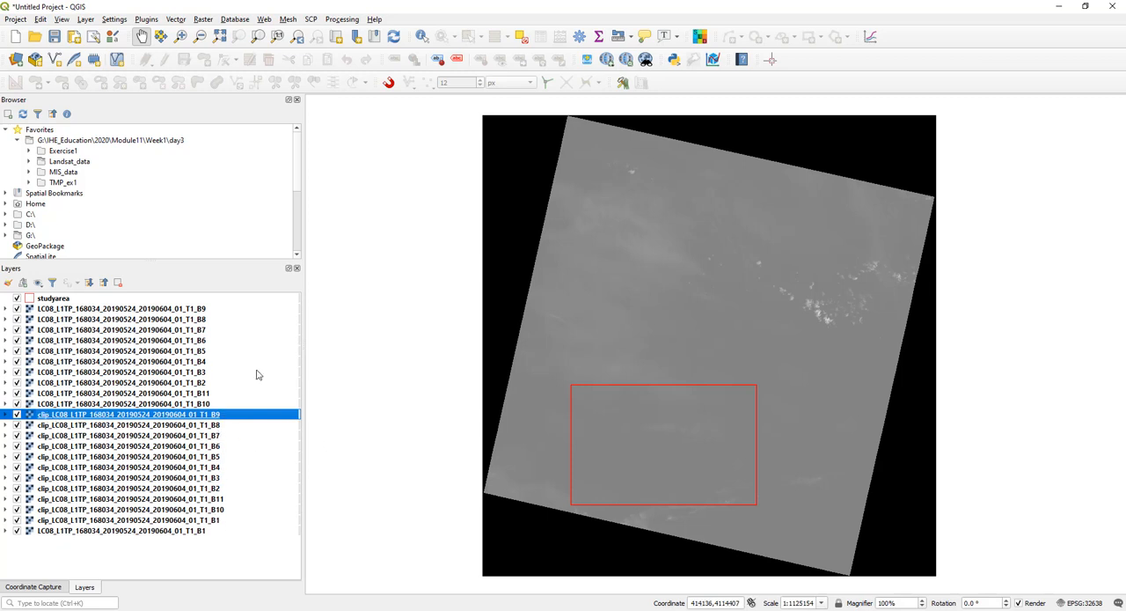
left_click(17, 403)
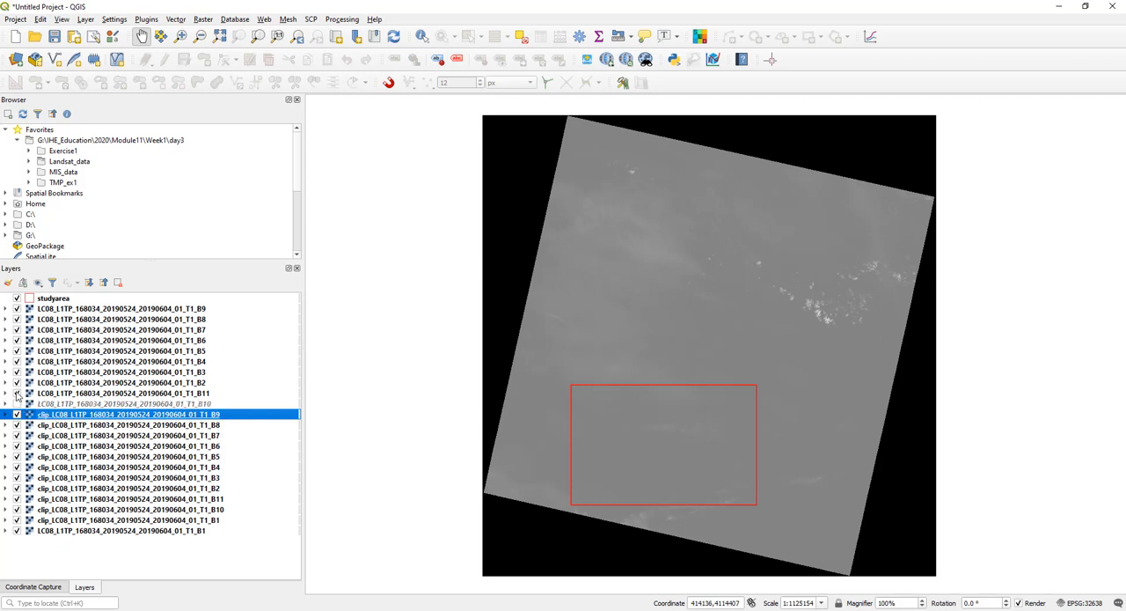
left_click(17, 393)
left_click(17, 382)
left_click(17, 372)
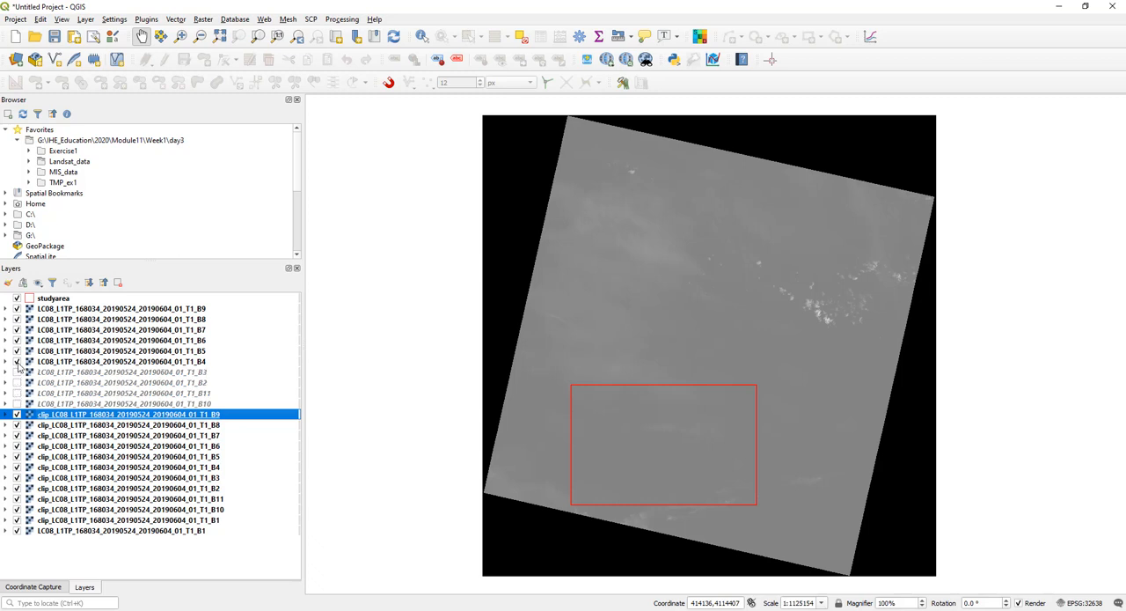
left_click(17, 361)
left_click(17, 350)
left_click(17, 339)
left_click(16, 329)
left_click(17, 319)
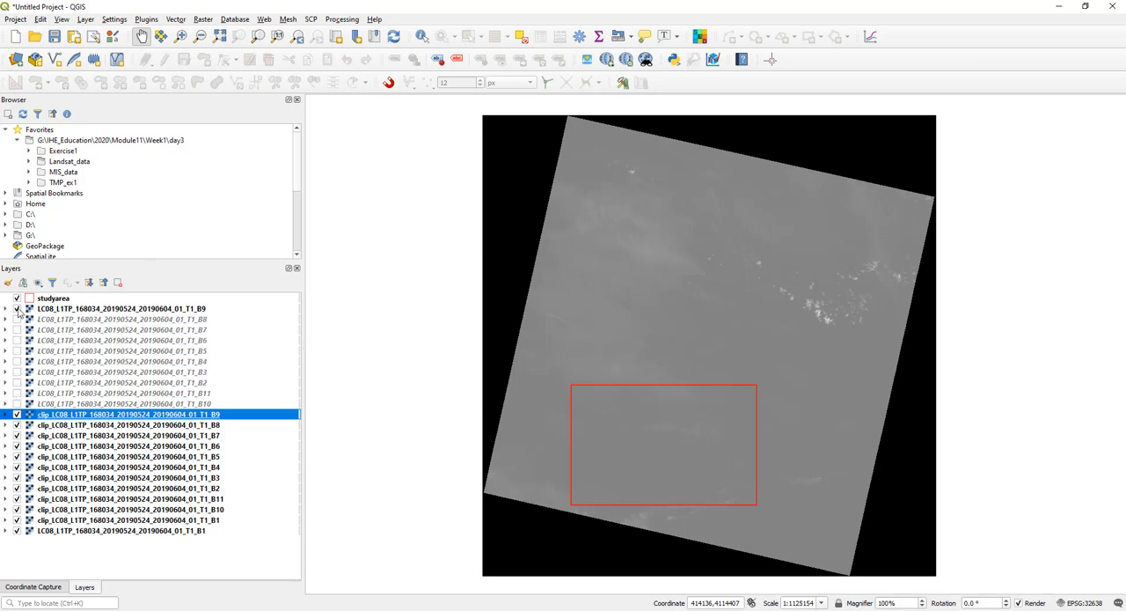
left_click(16, 308)
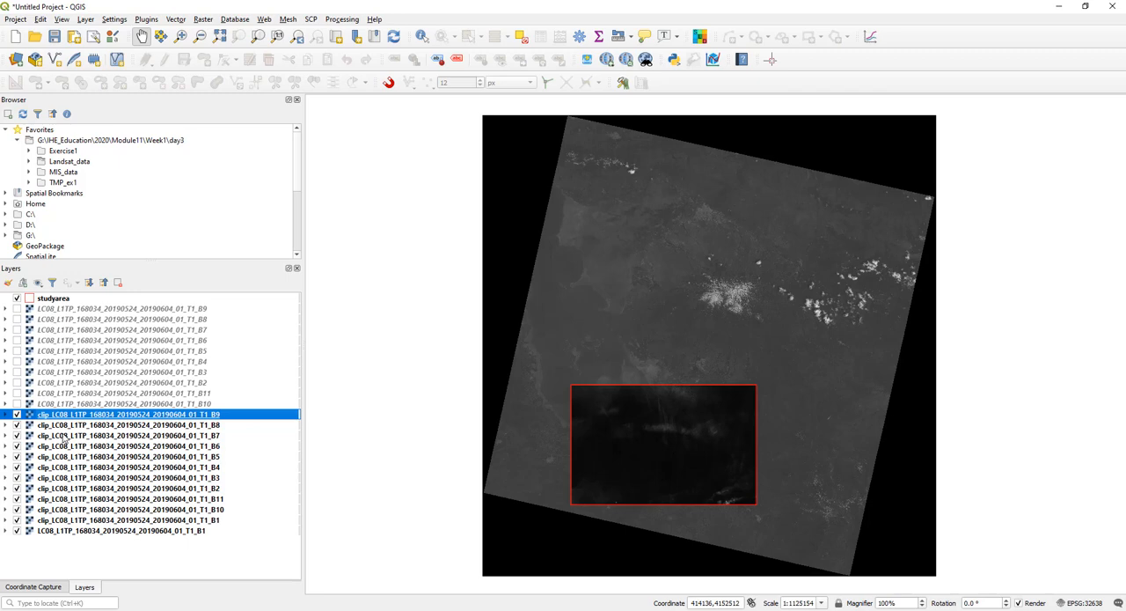
left_click(17, 531)
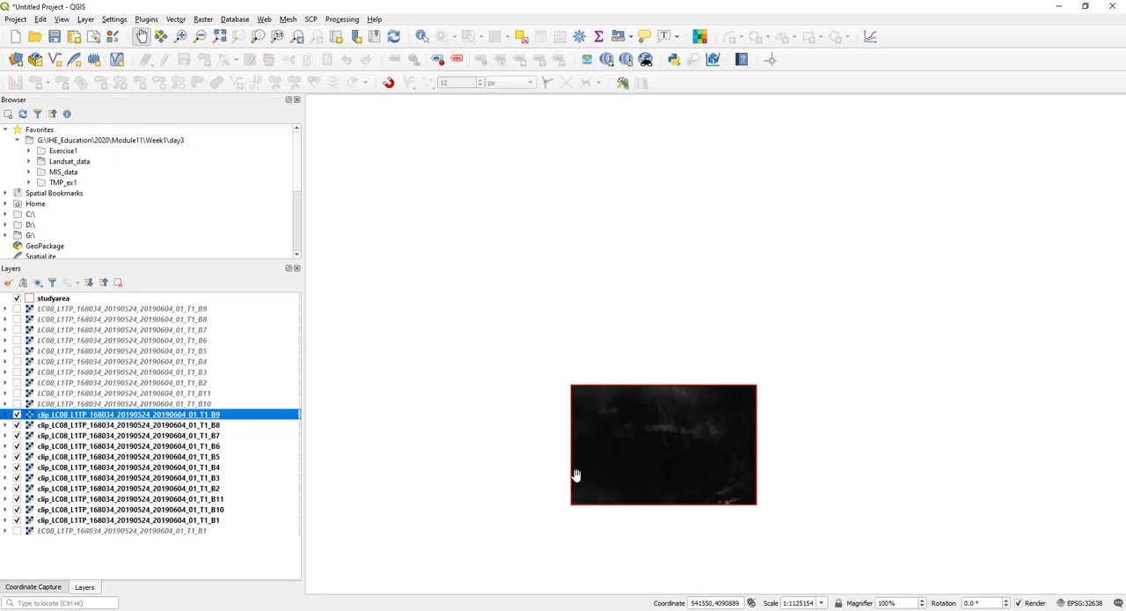
left_click_drag(671, 464, 696, 307)
scroll(696, 307, "up", 1)
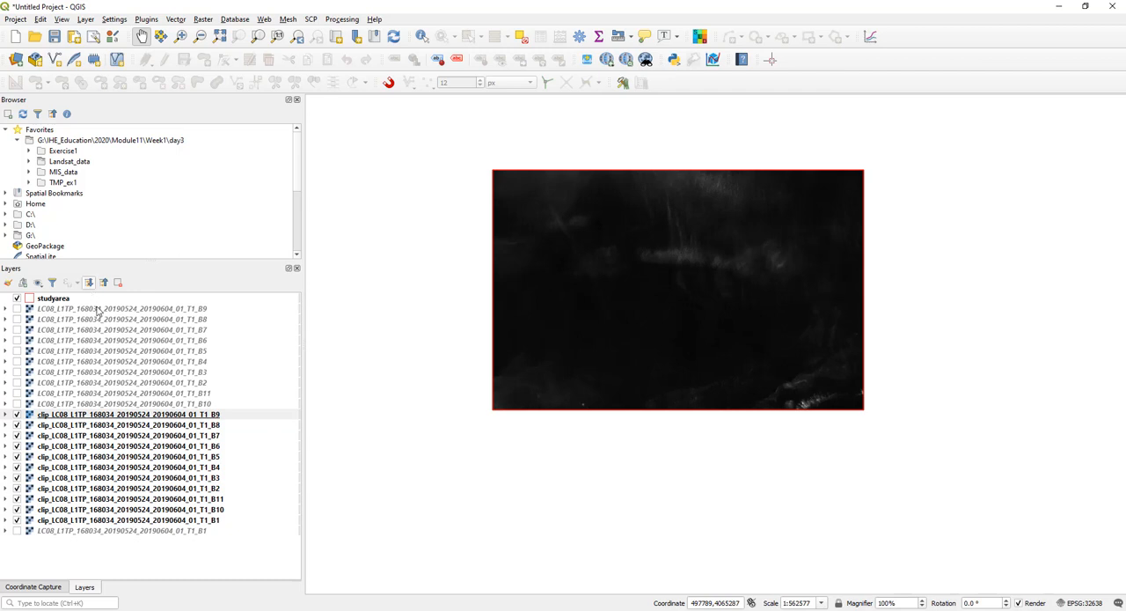
- Remove all the original unclipped Landsat band layers, including B1, from the project
left_click(204, 310)
left_click(212, 402, "shift")
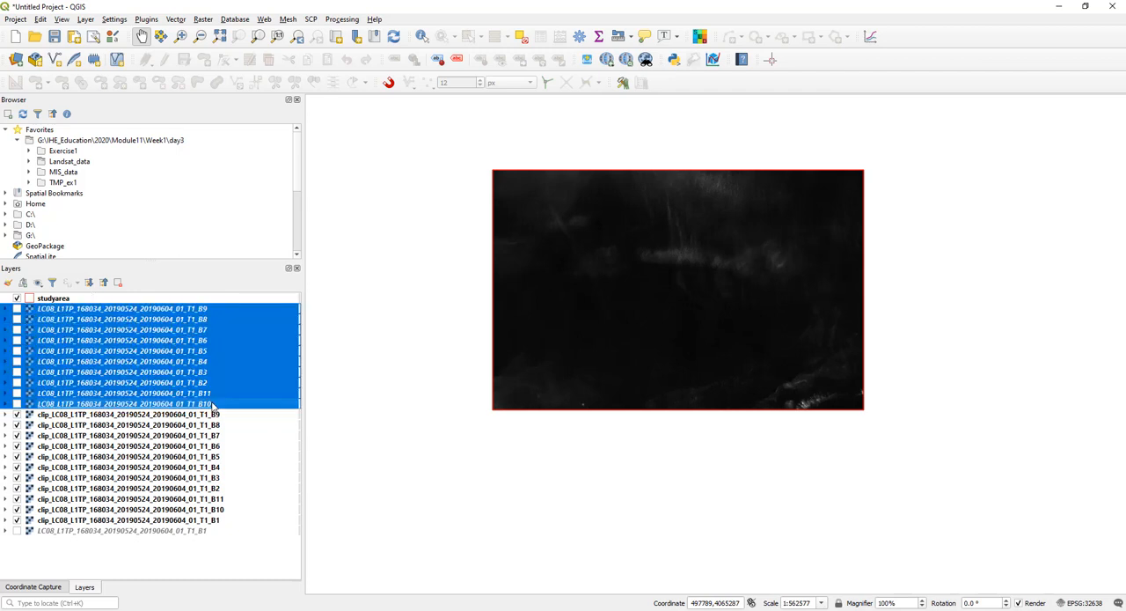
right_click(198, 350)
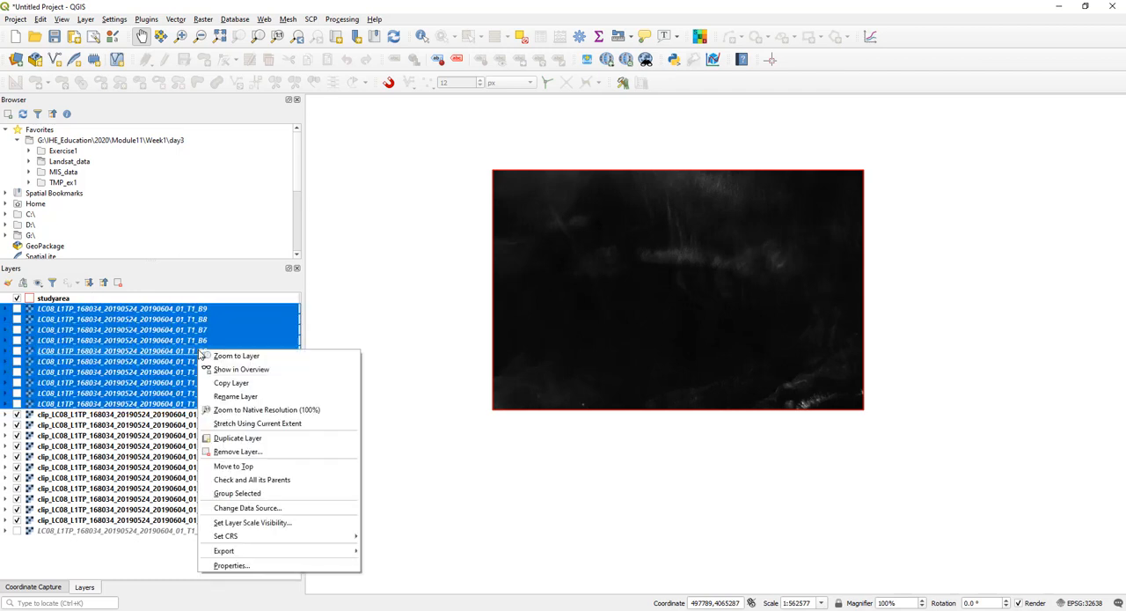
left_click(292, 452)
left_click(539, 324)
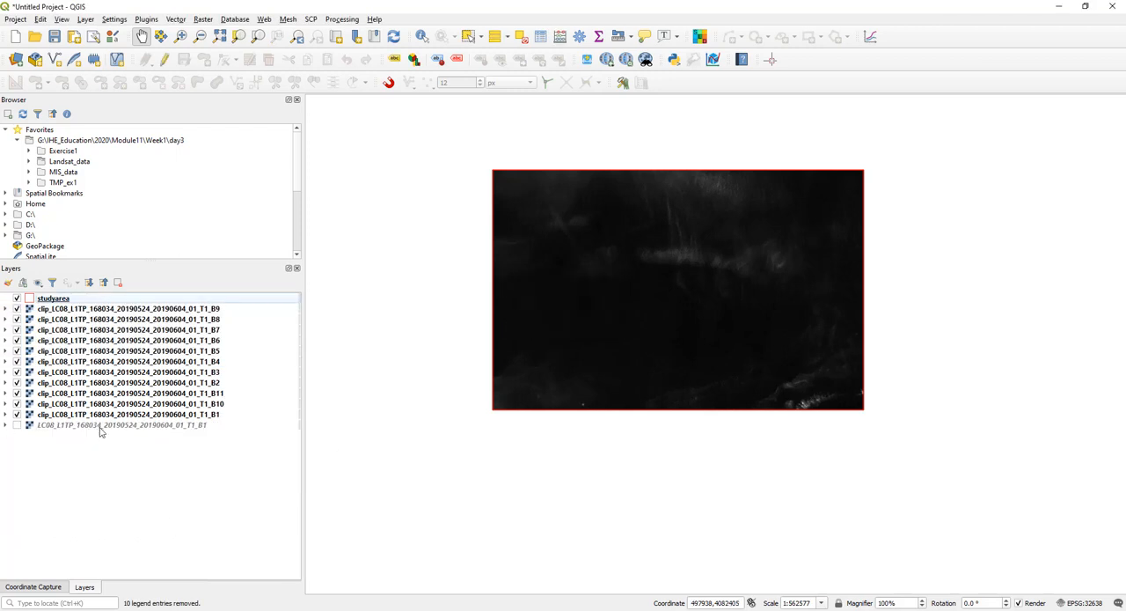
right_click(121, 426)
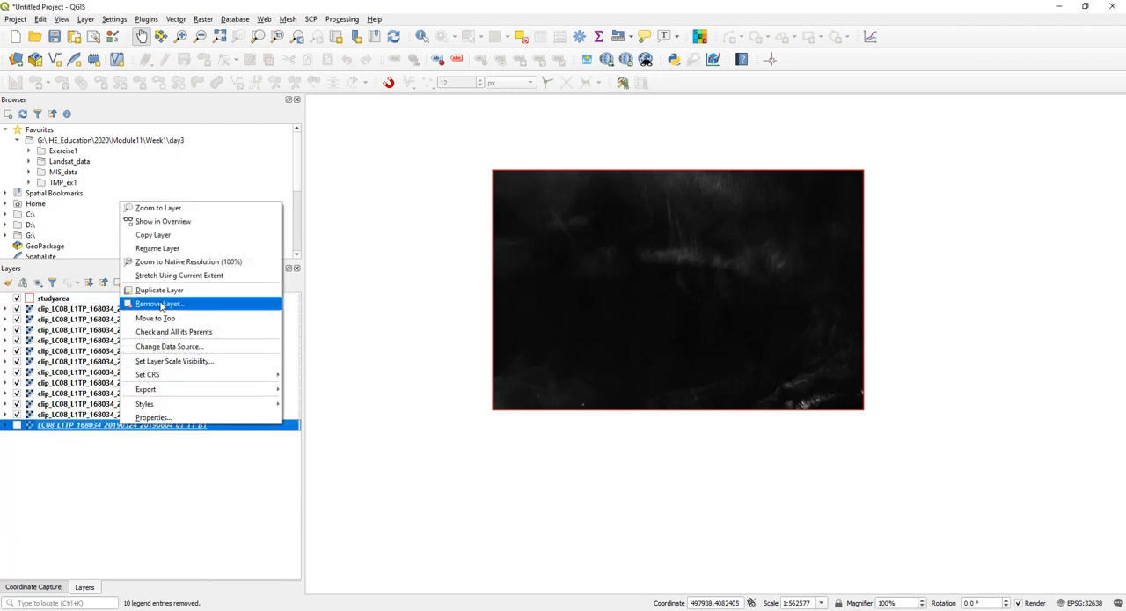
left_click(162, 303)
left_click(542, 322)
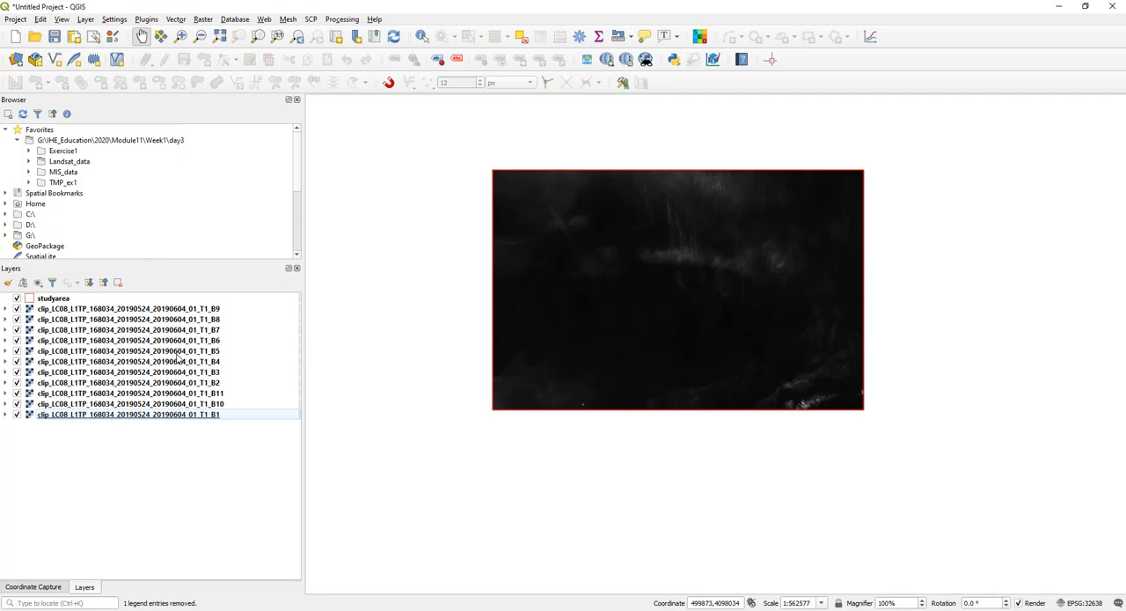
- Move the clipped band B5 layer directly beneath studyarea, above the other clipped bands
left_click(224, 320)
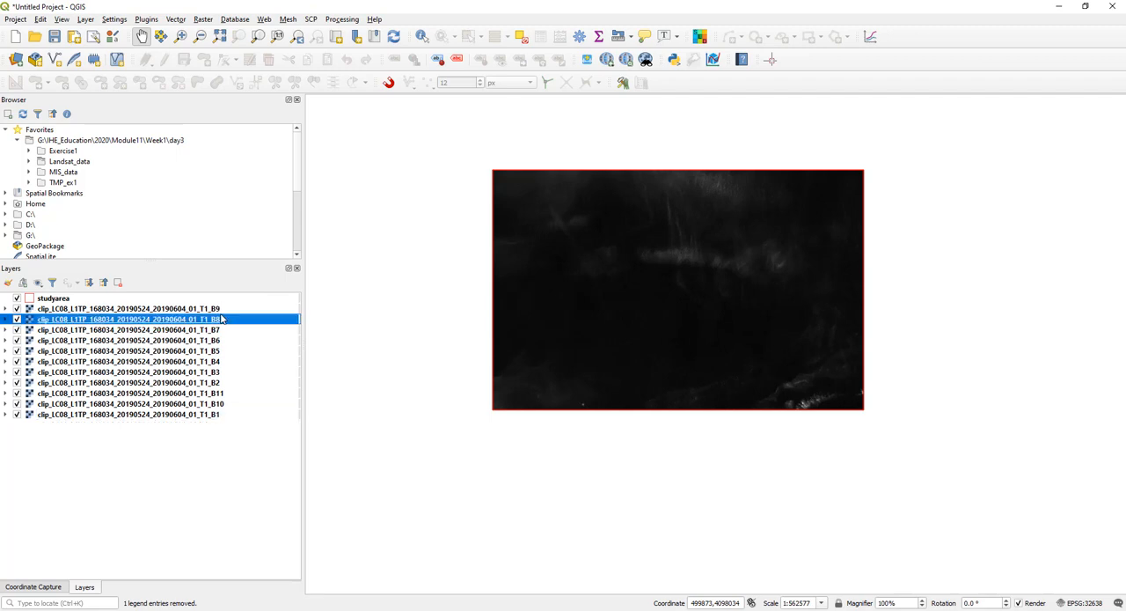
left_click(141, 309)
left_click(178, 419, "shift")
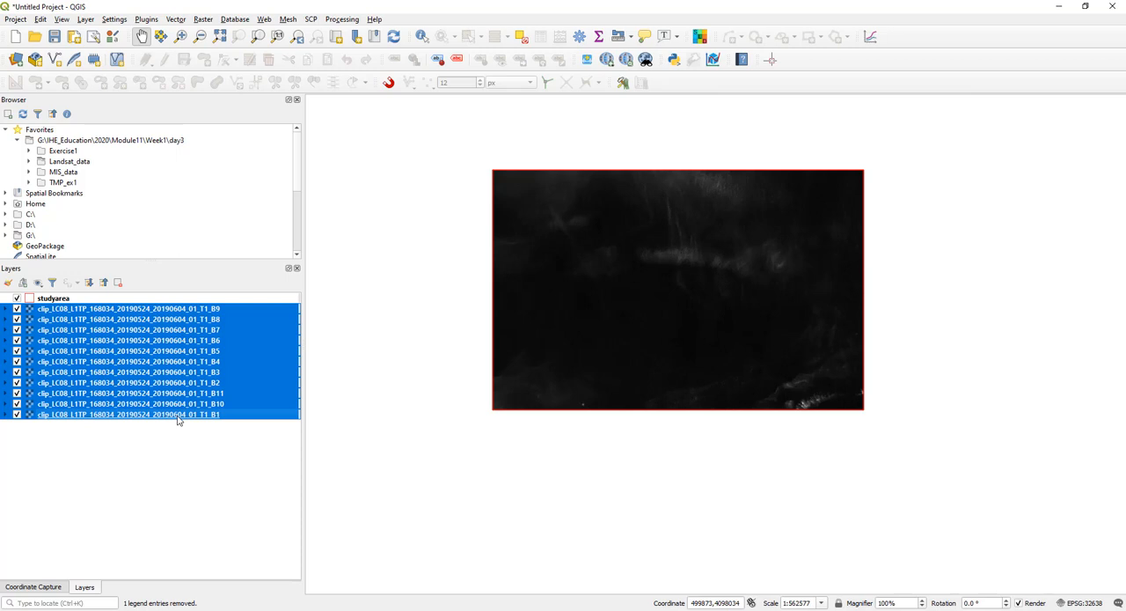
left_click(178, 416)
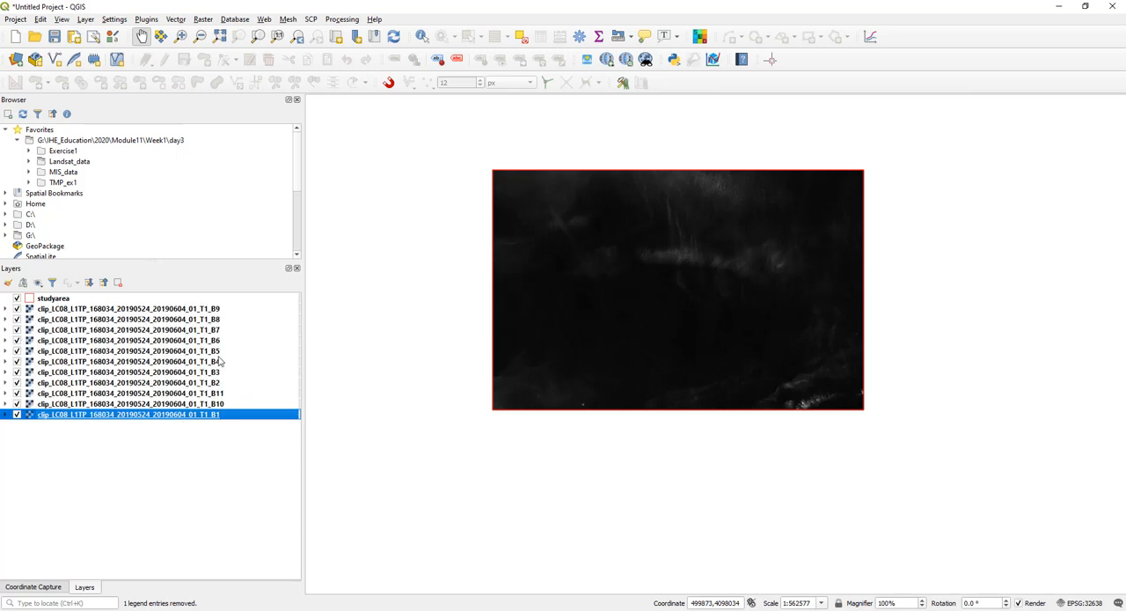
left_click_drag(220, 353, 236, 308)
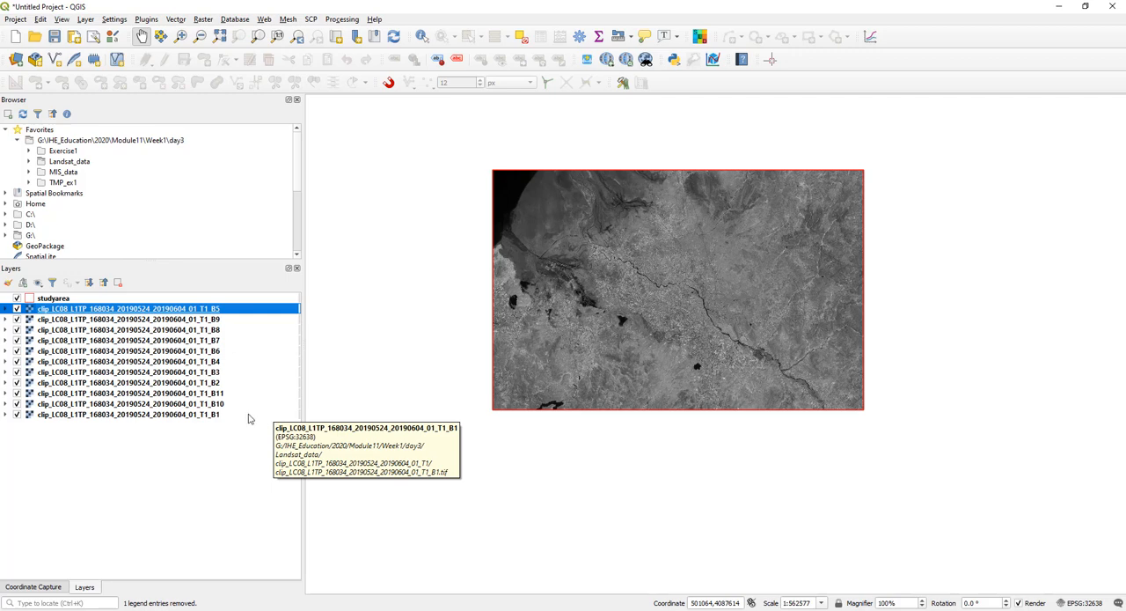
- Open the SCP band set definition and refresh the single band list to load the clipped bands
left_click(228, 394)
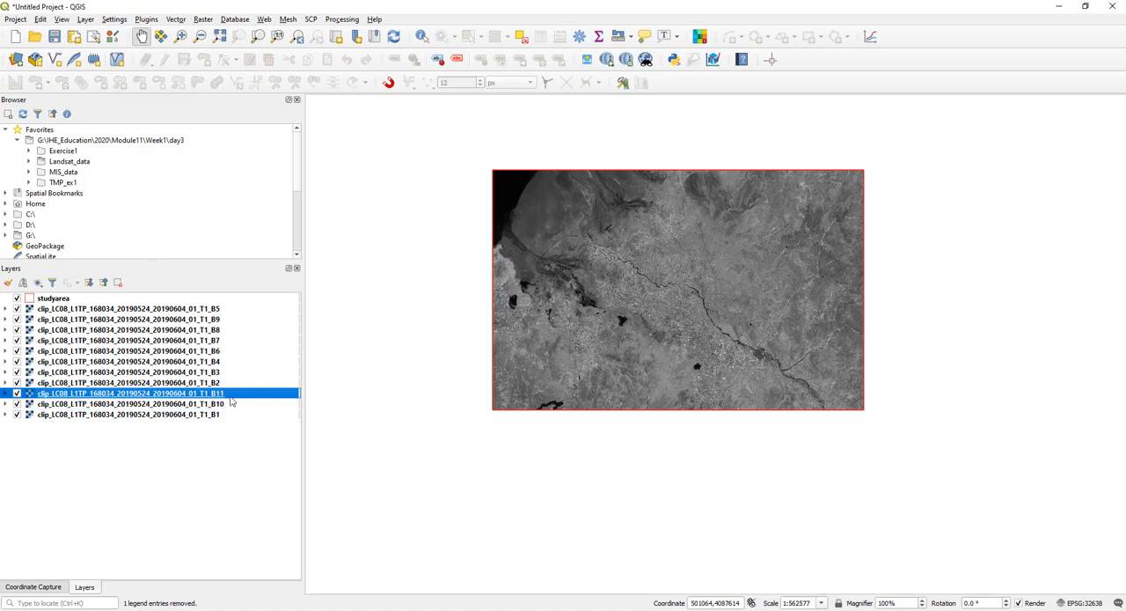
left_click(314, 19)
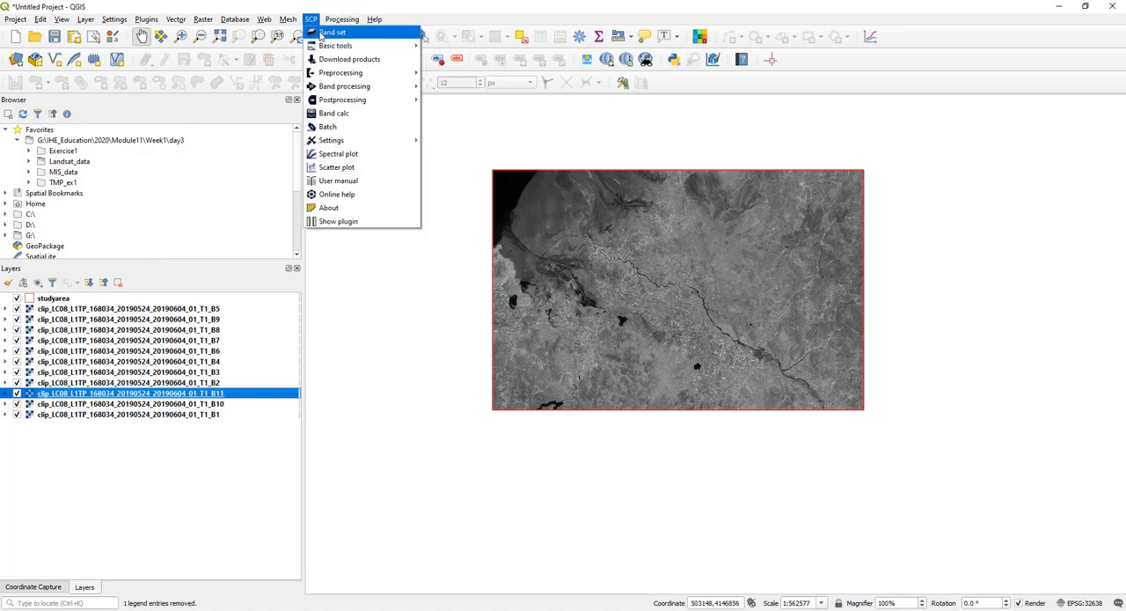
left_click(332, 31)
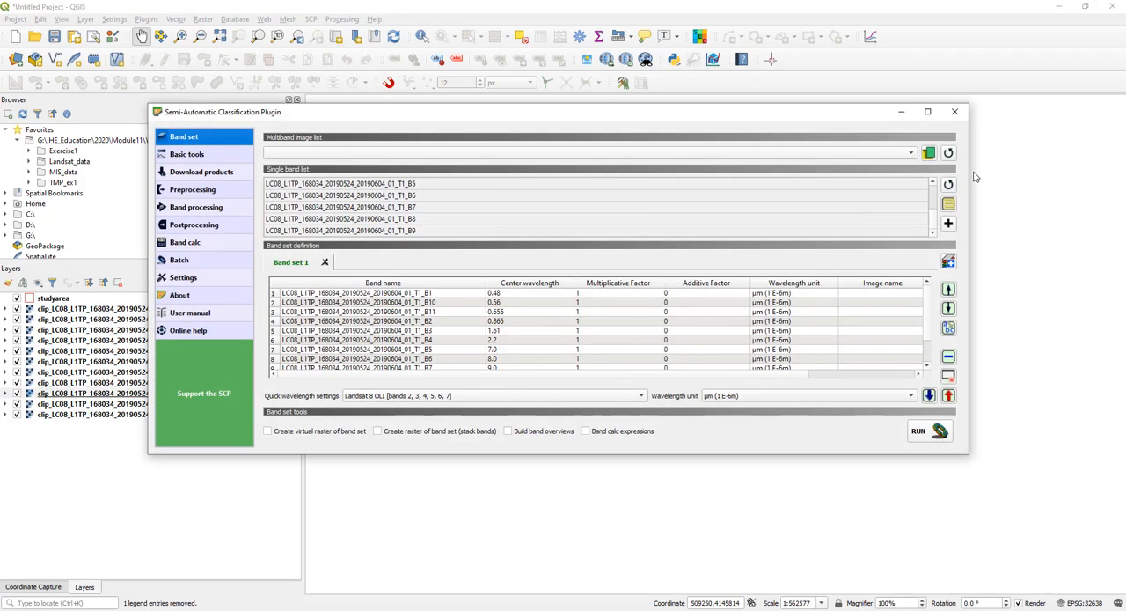
double_click(836, 104)
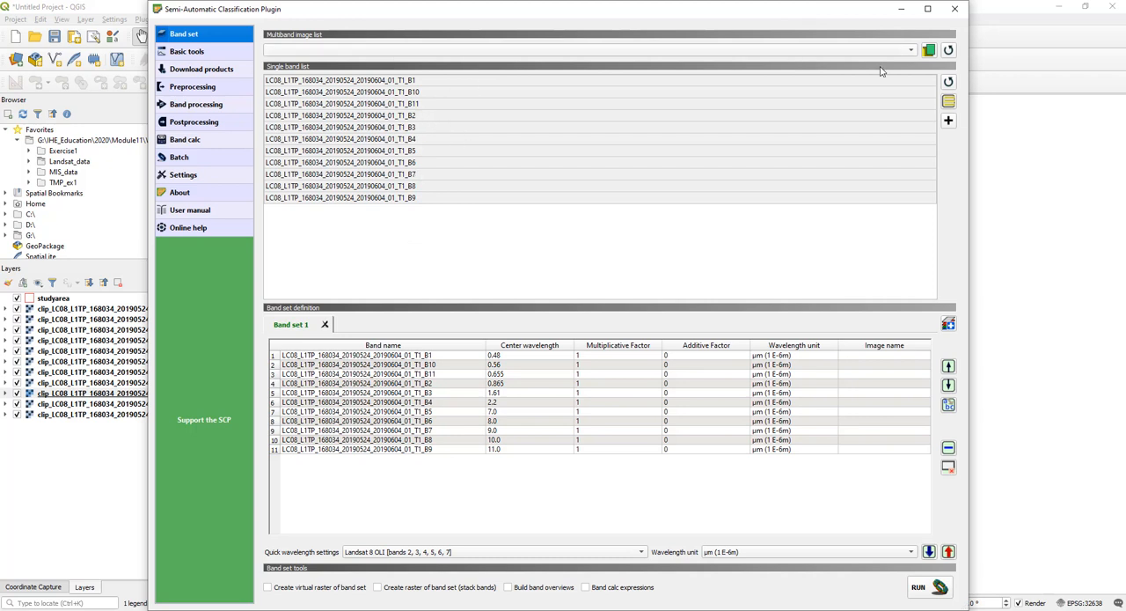
left_click(949, 82)
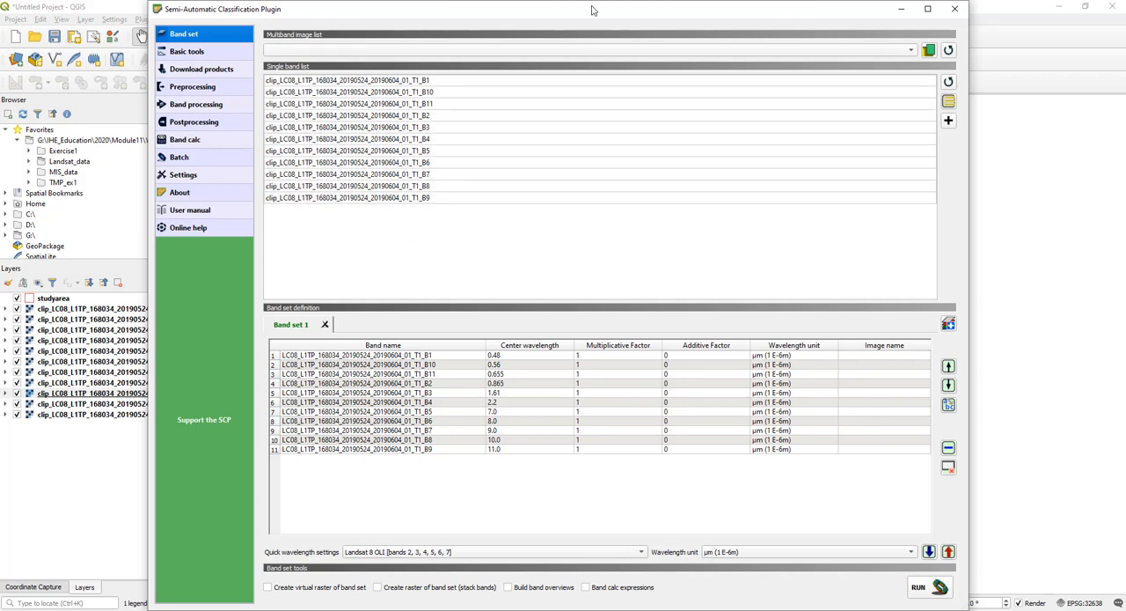
left_click_drag(592, 10, 714, 13)
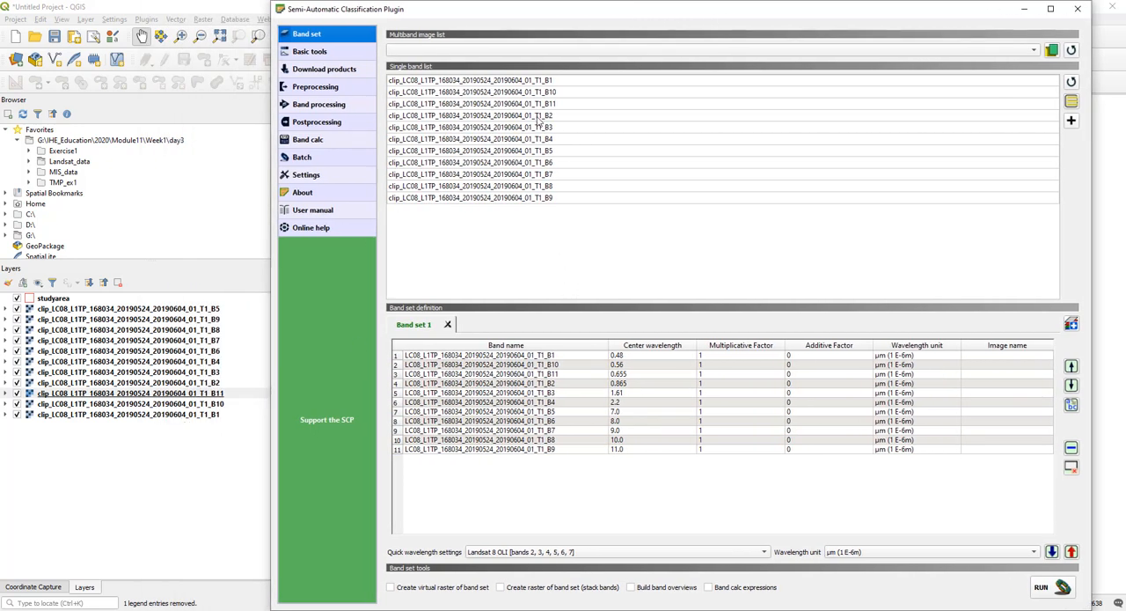
- Add an empty band set and remove the old Band set 1 containing the unclipped bands
left_click(553, 81)
left_click(577, 202)
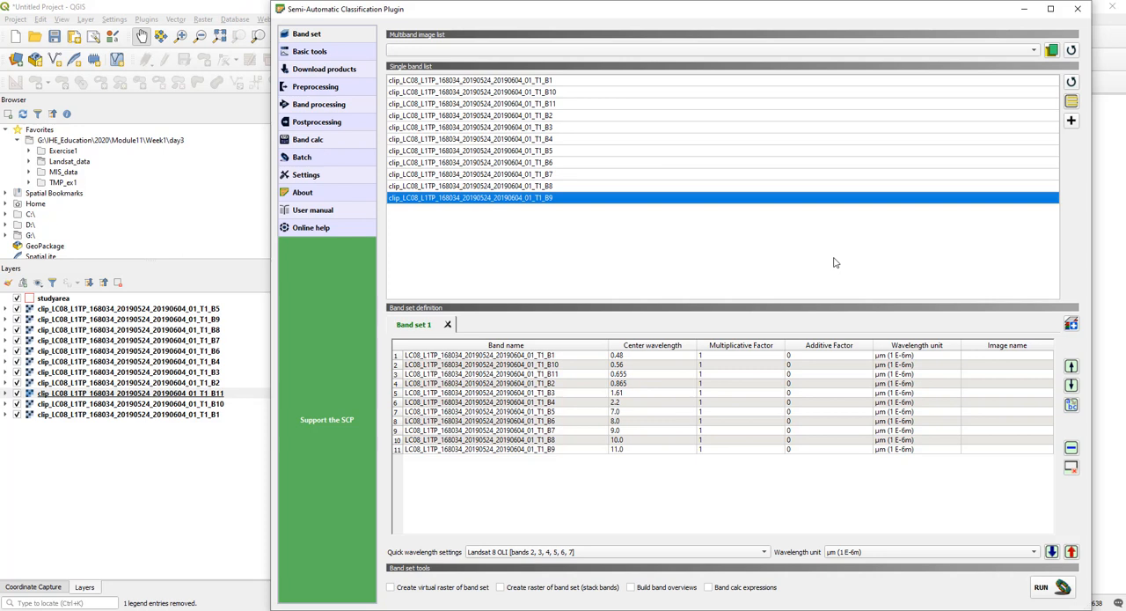
left_click(1072, 325)
left_click(448, 325)
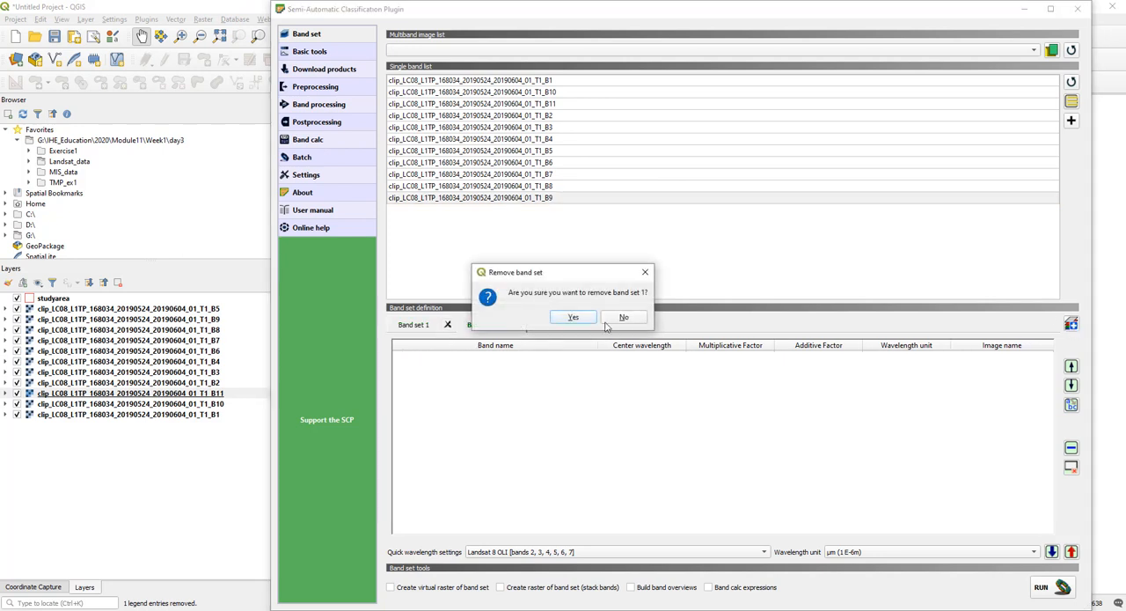
left_click(574, 318)
- Add all the clipped bands, B1 to B11, to the empty band set
left_click(563, 84)
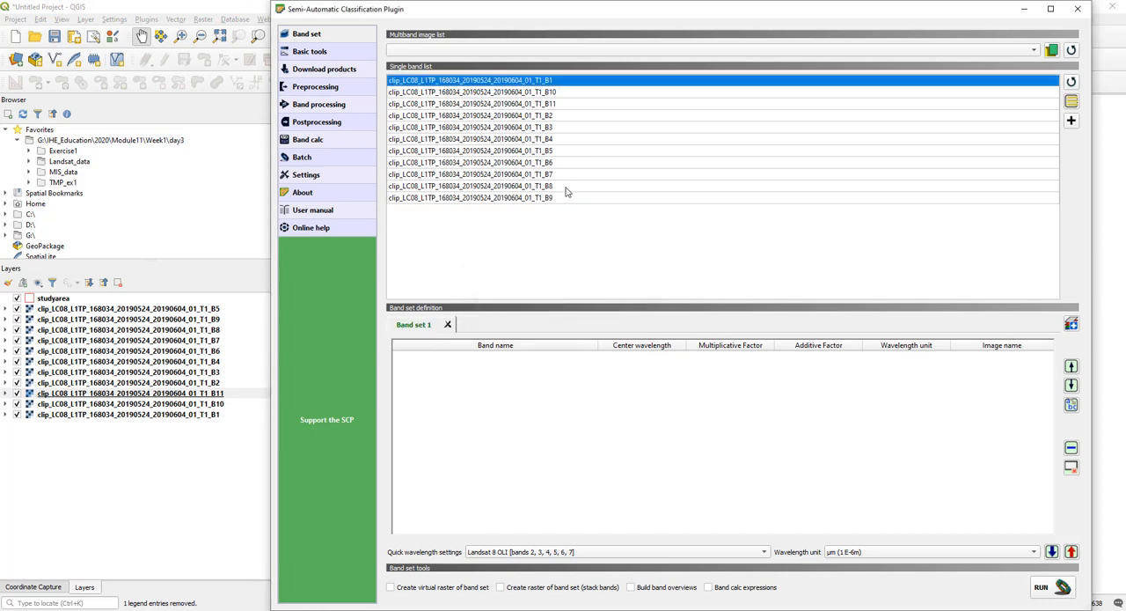
left_click(570, 198, "shift")
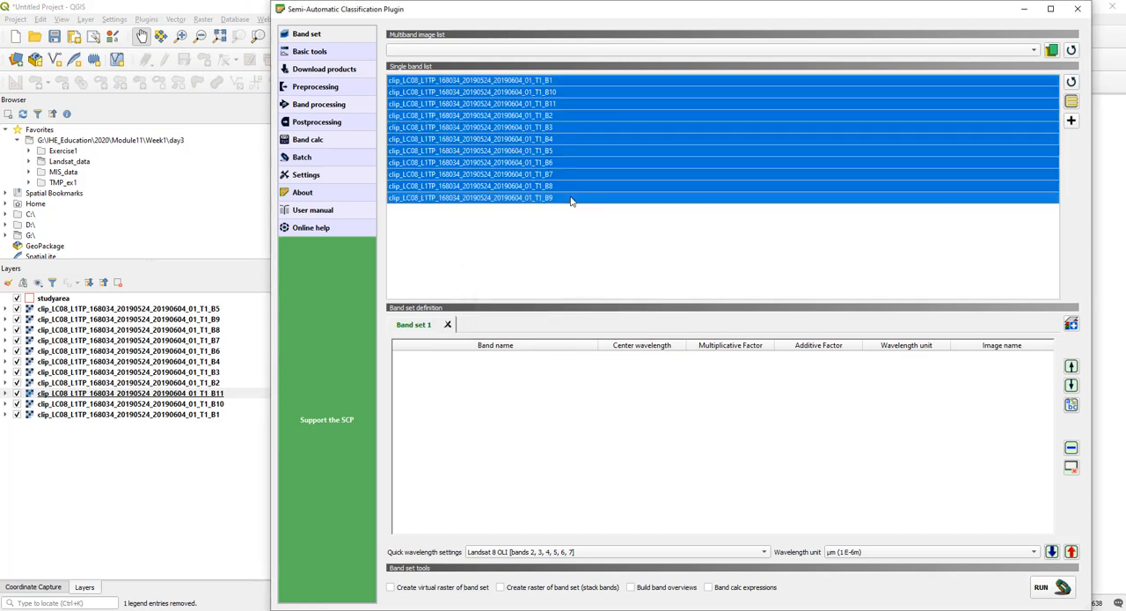
left_click(1072, 121)
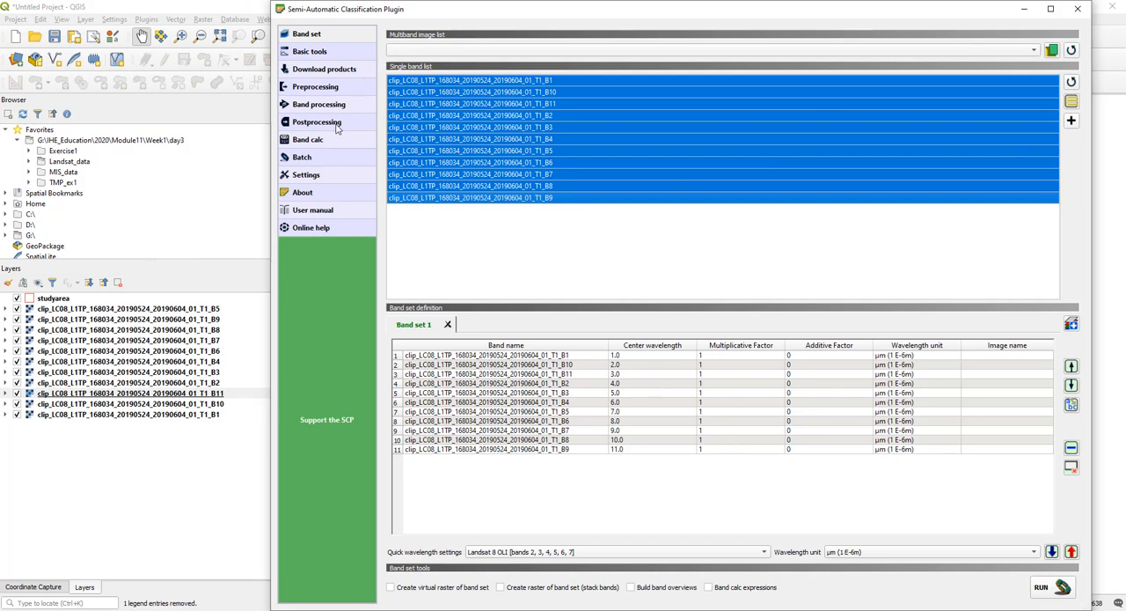
- In the Landsat preprocessing conversion, choose clip_LC08_L1TP_168034_20190524_20190604_01_T1 in Landsat_data as the directory containing the bands
left_click(328, 88)
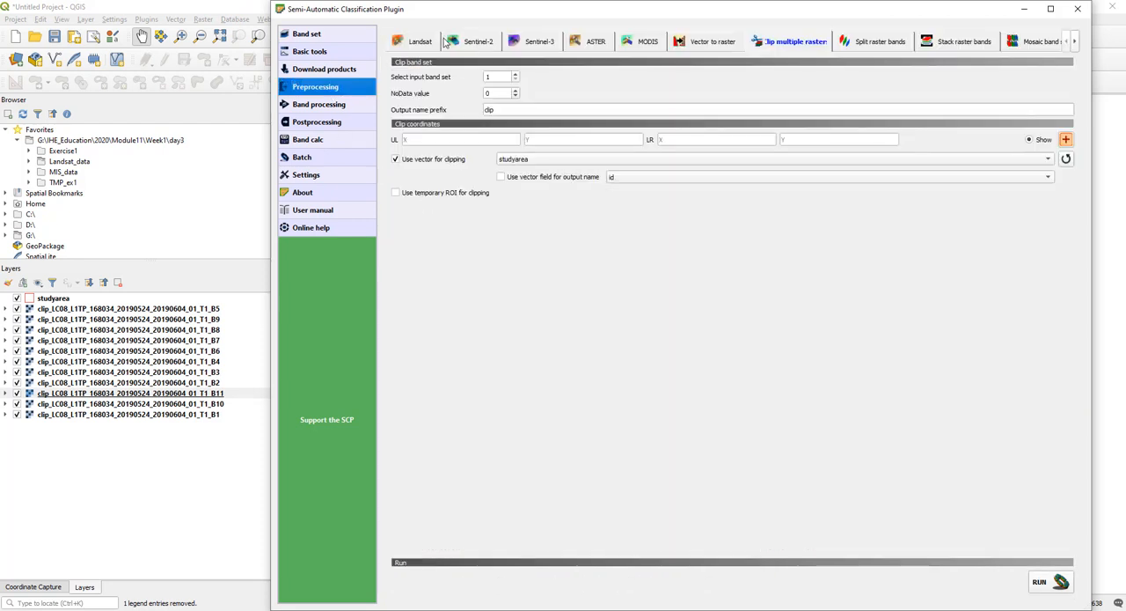
left_click(420, 42)
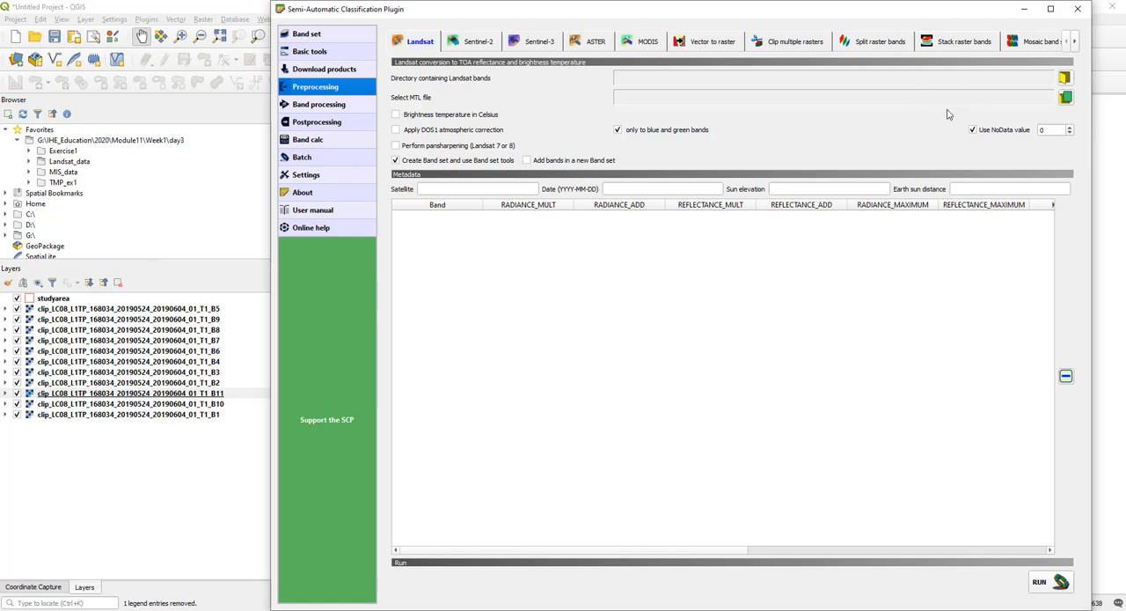
left_click(1066, 79)
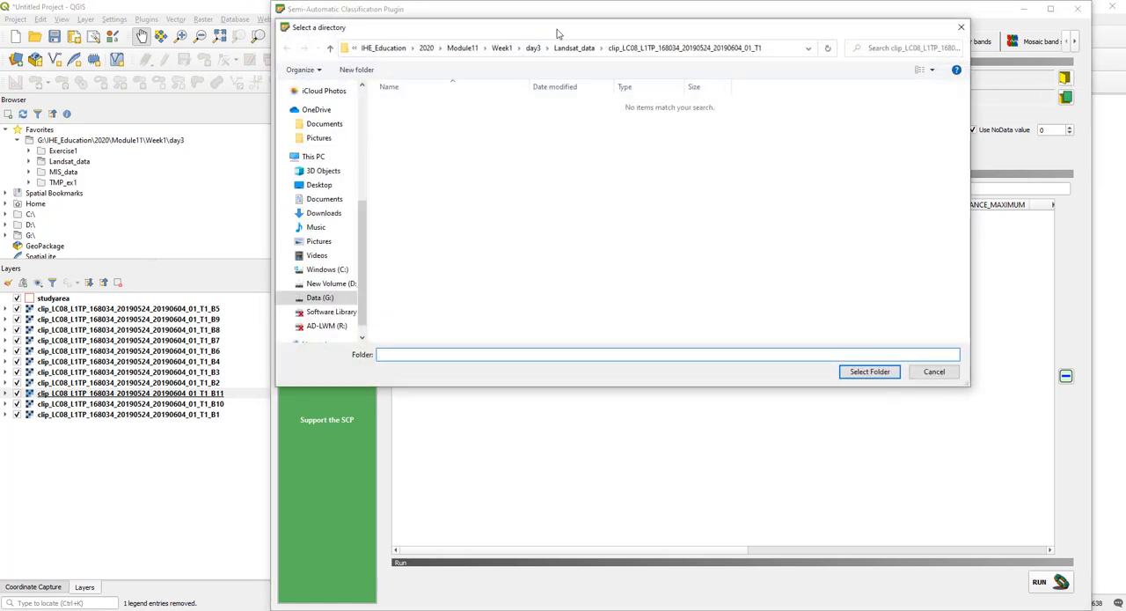
left_click(577, 97)
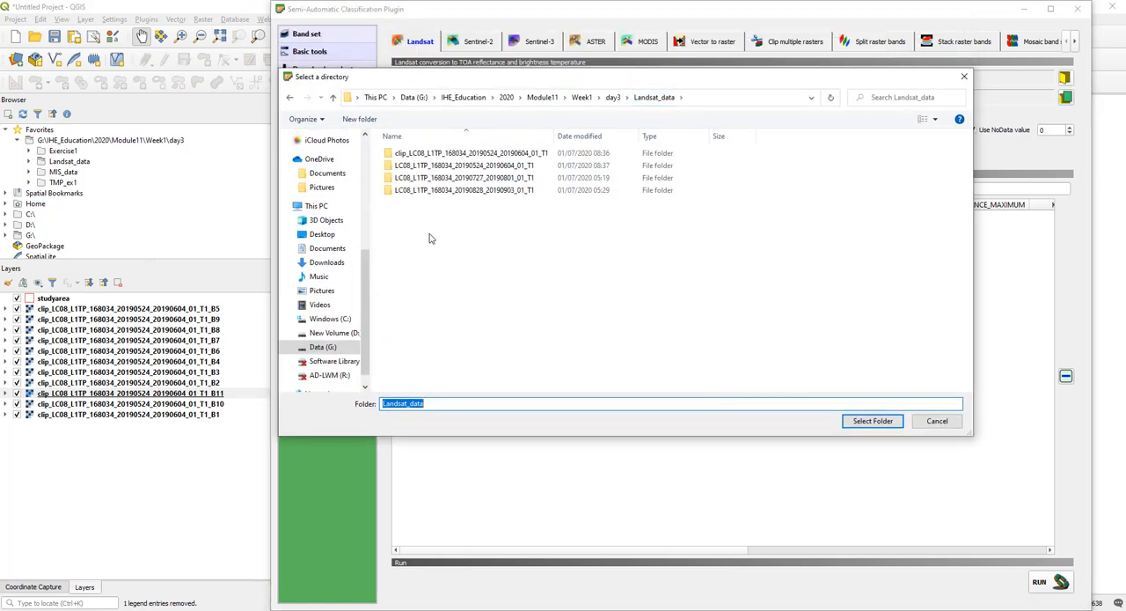
left_click(503, 154)
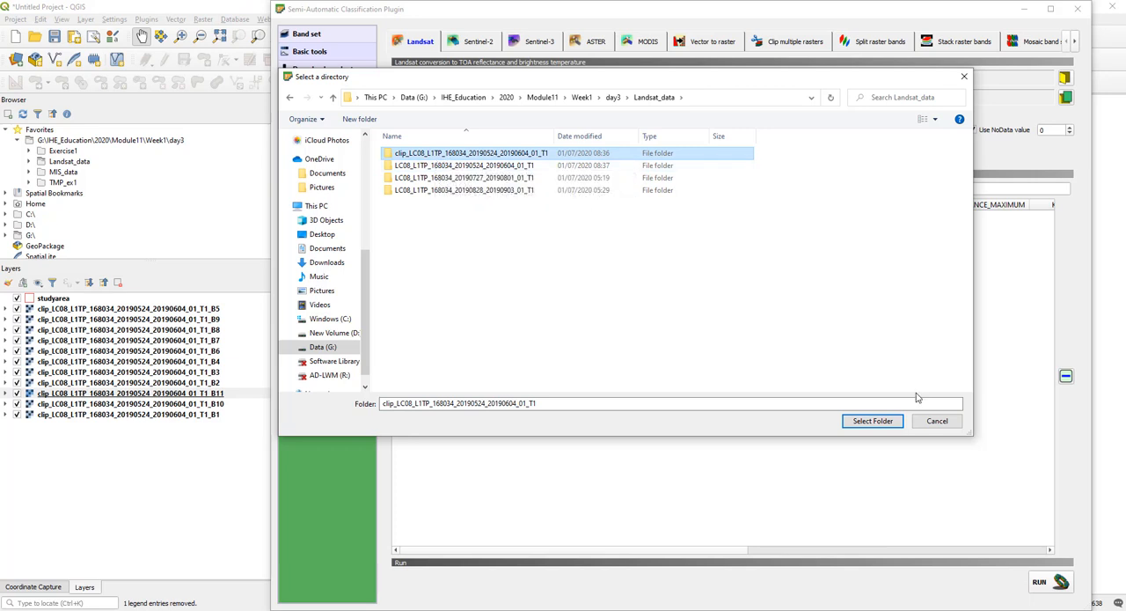
left_click(873, 421)
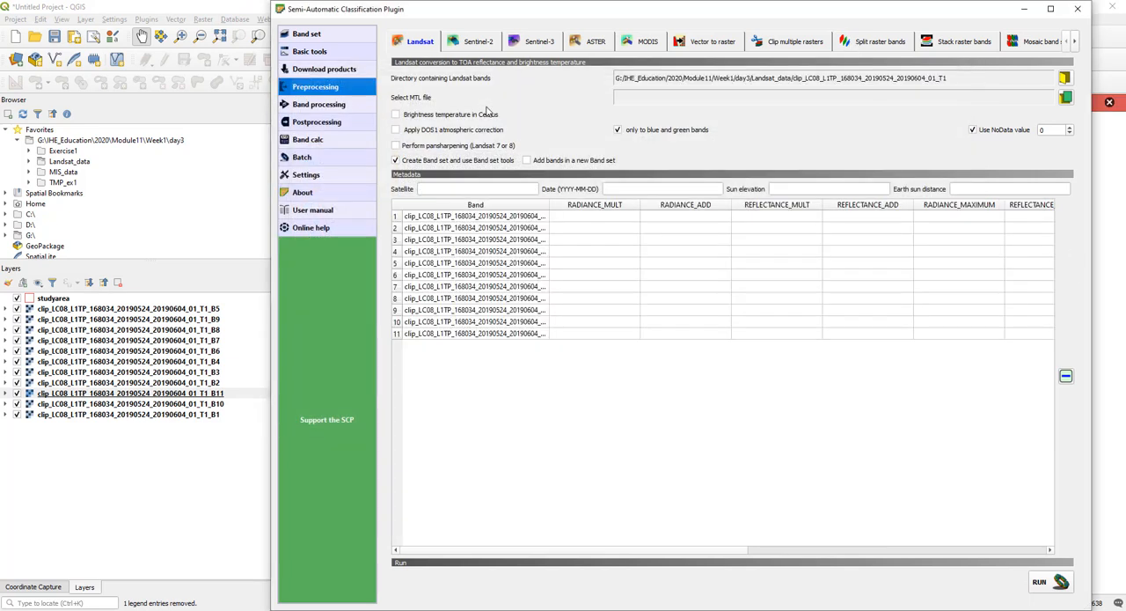
- Load the MTL file LC08_L1TP_168034_20190524_20190604_01_T1_MTL.txt from the original LC08_L1TP_168034_20190524_20190604_01_T1 folder
left_click(1066, 97)
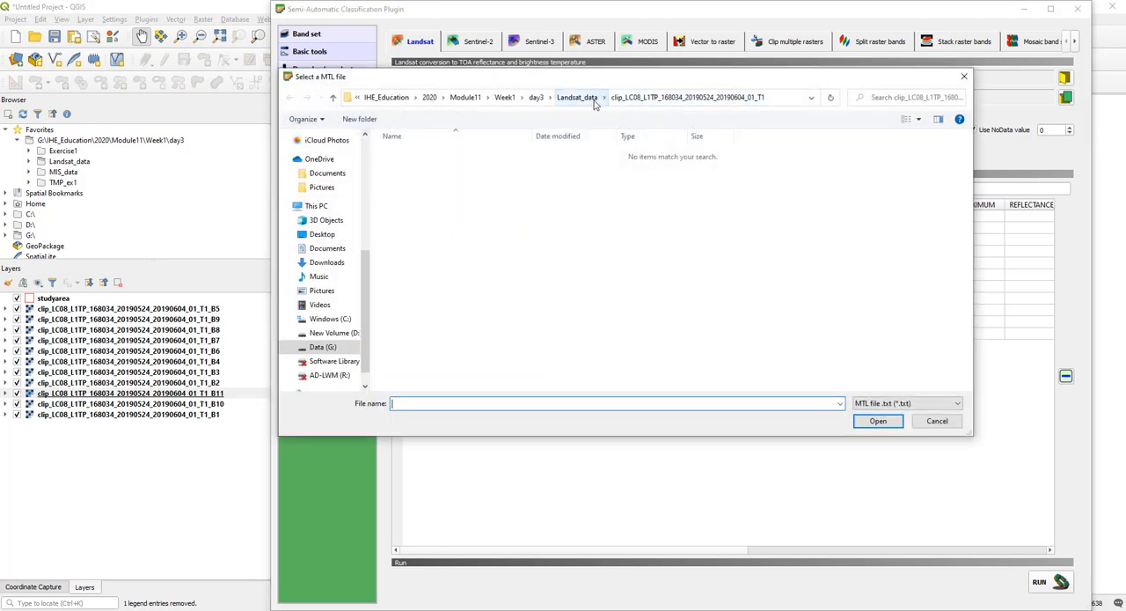
left_click(594, 103)
left_click(537, 166)
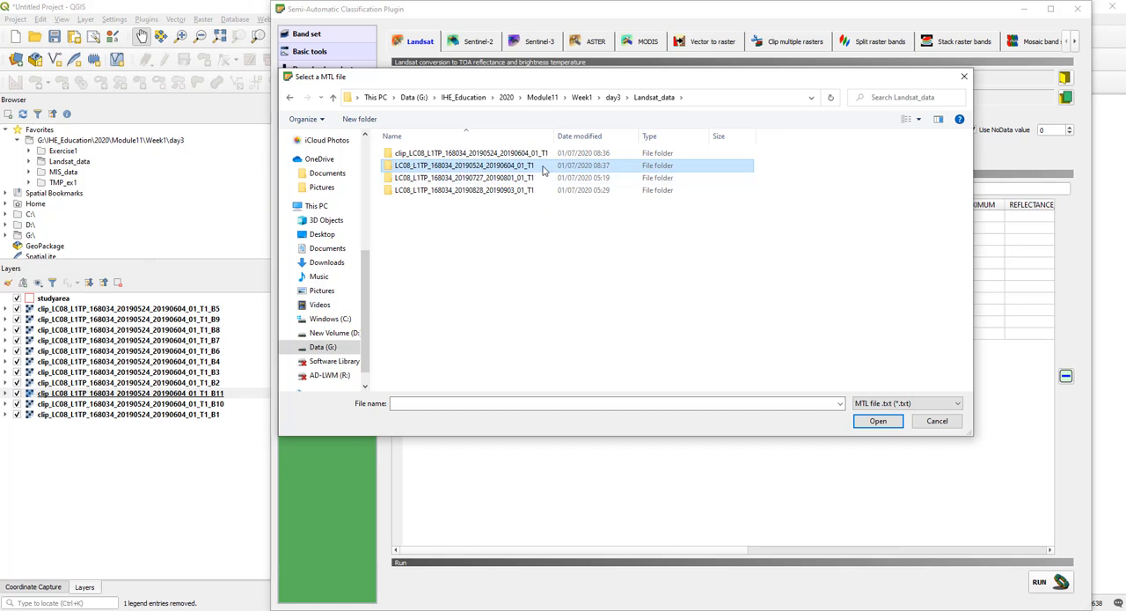
double_click(544, 170)
double_click(551, 169)
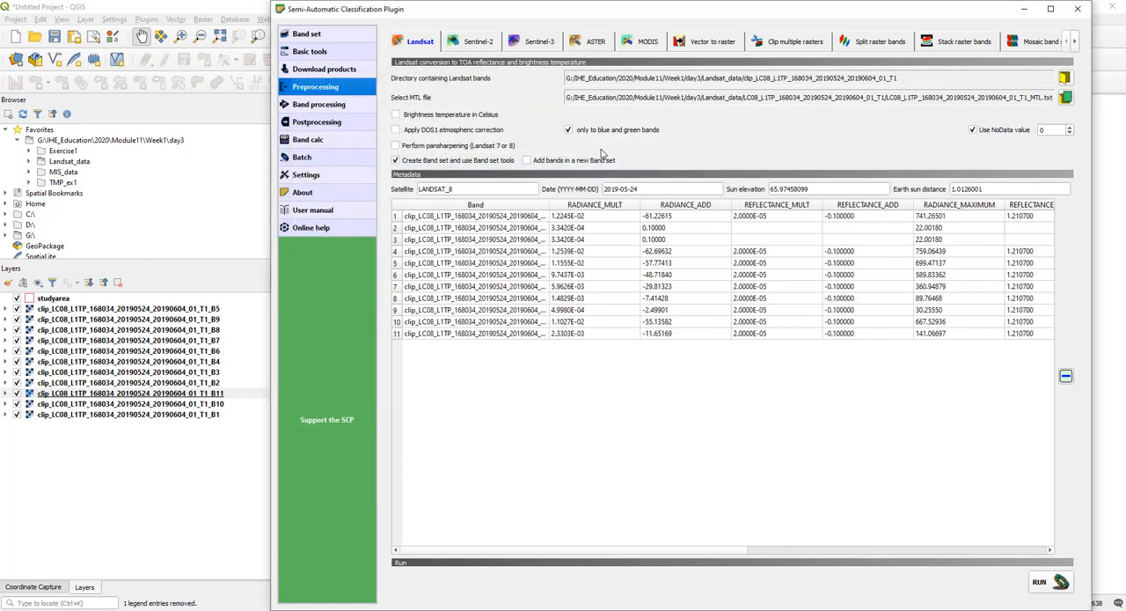
- Disable band set creation and the blue and green bands option, enable brightness temperature in Celsius, and widen the Band column
left_click(397, 161)
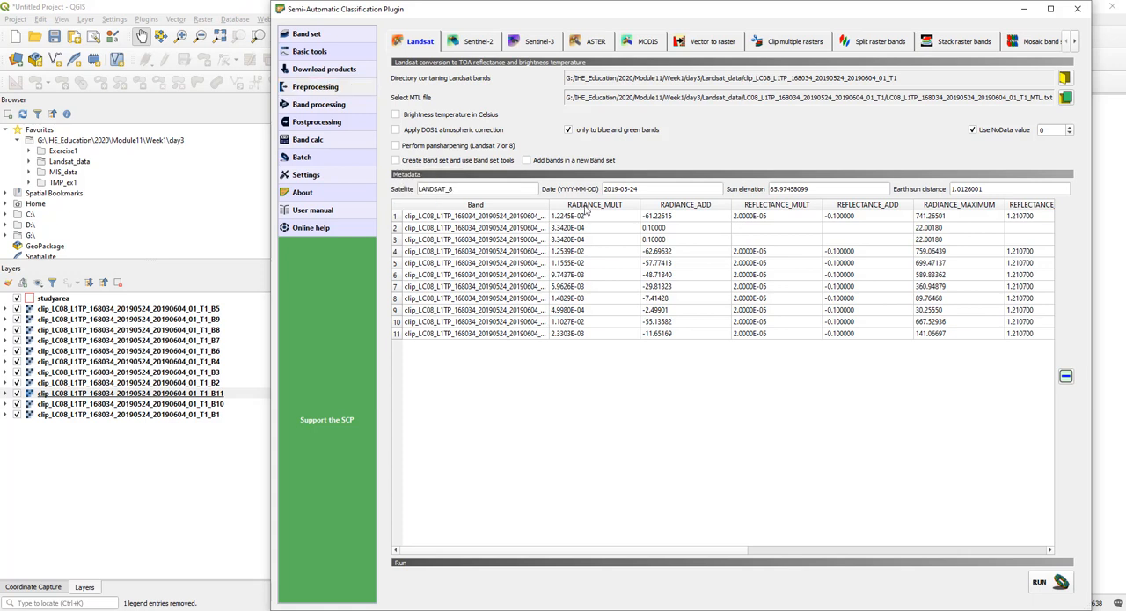
left_click(570, 130)
left_click(396, 114)
left_click_drag(550, 204, 596, 204)
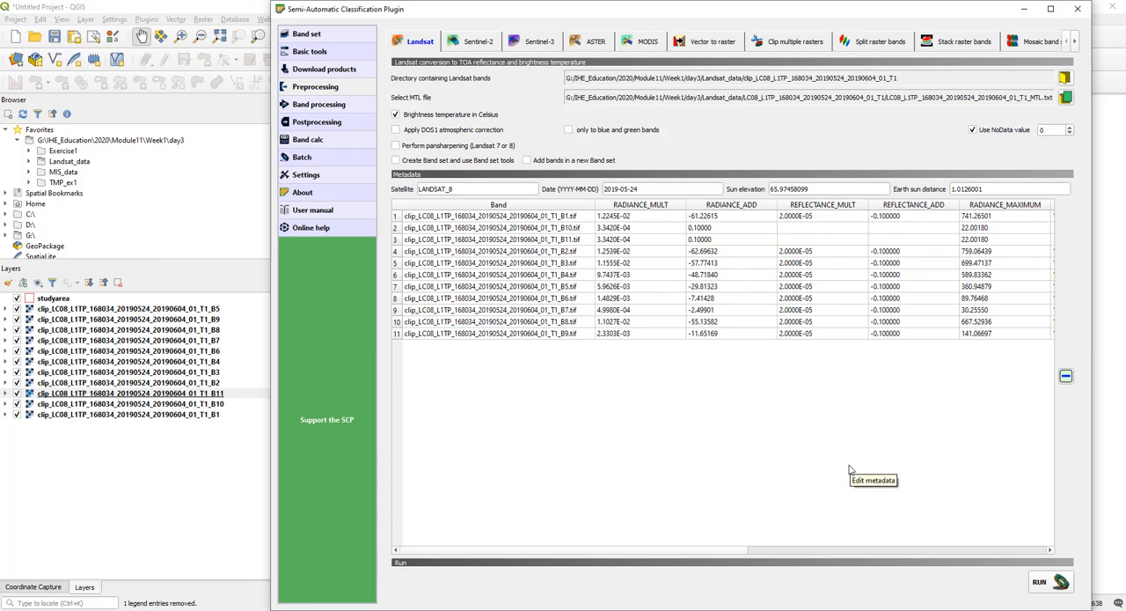
- Run the Landsat conversion and create the output folder corr_clip_LC08_L1TP_168034_20190524_20190604_01_T1 in Landsat_data
left_click(1041, 581)
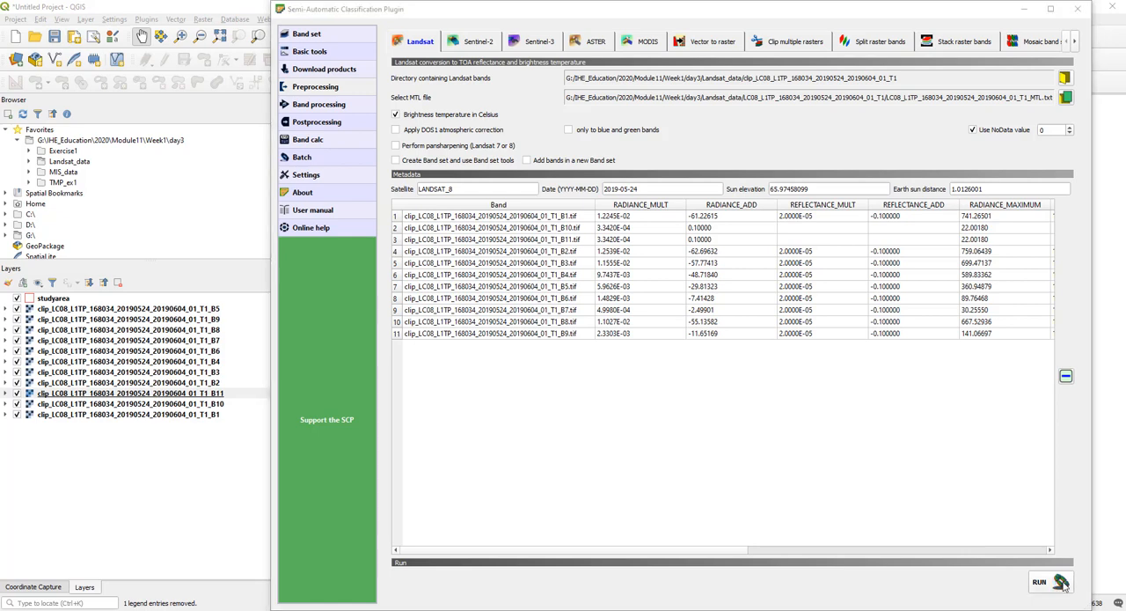
left_click(579, 99)
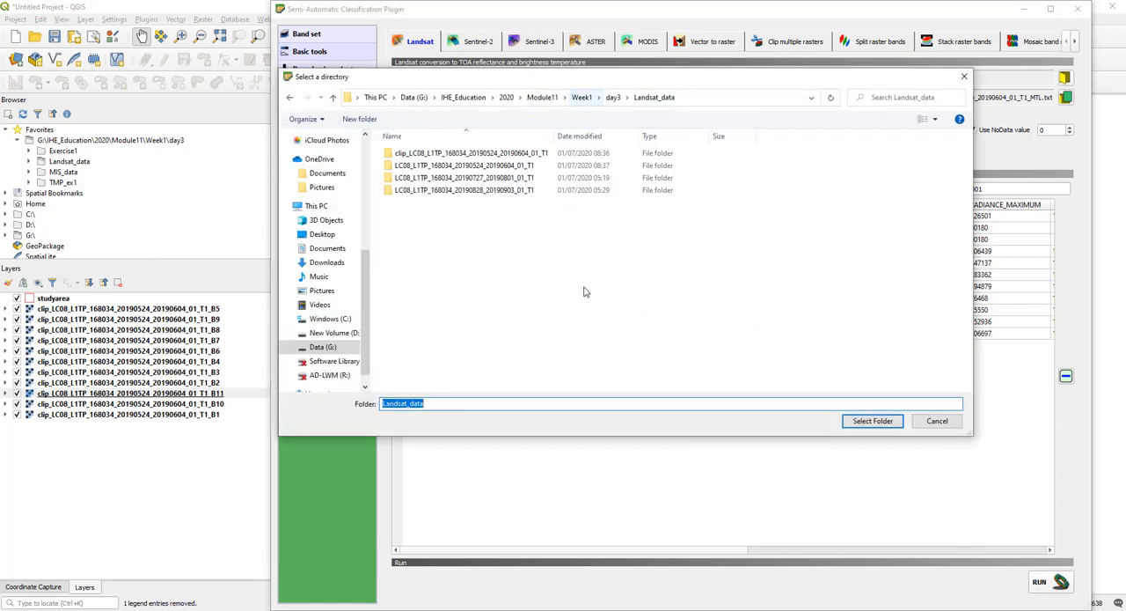
left_click(457, 154)
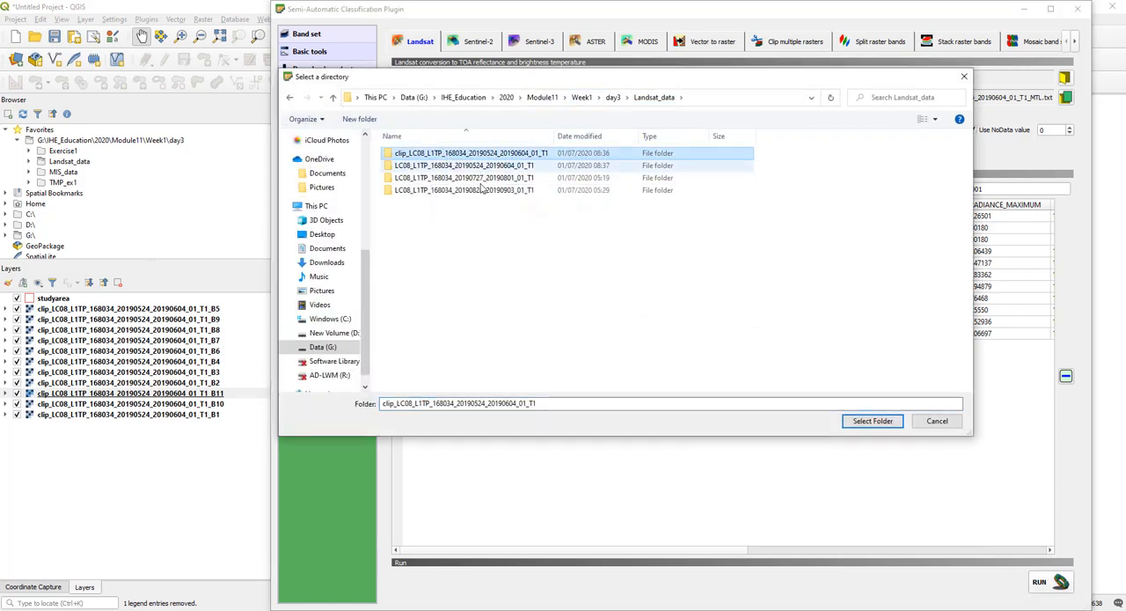
key("F2")
key("ctrl+c")
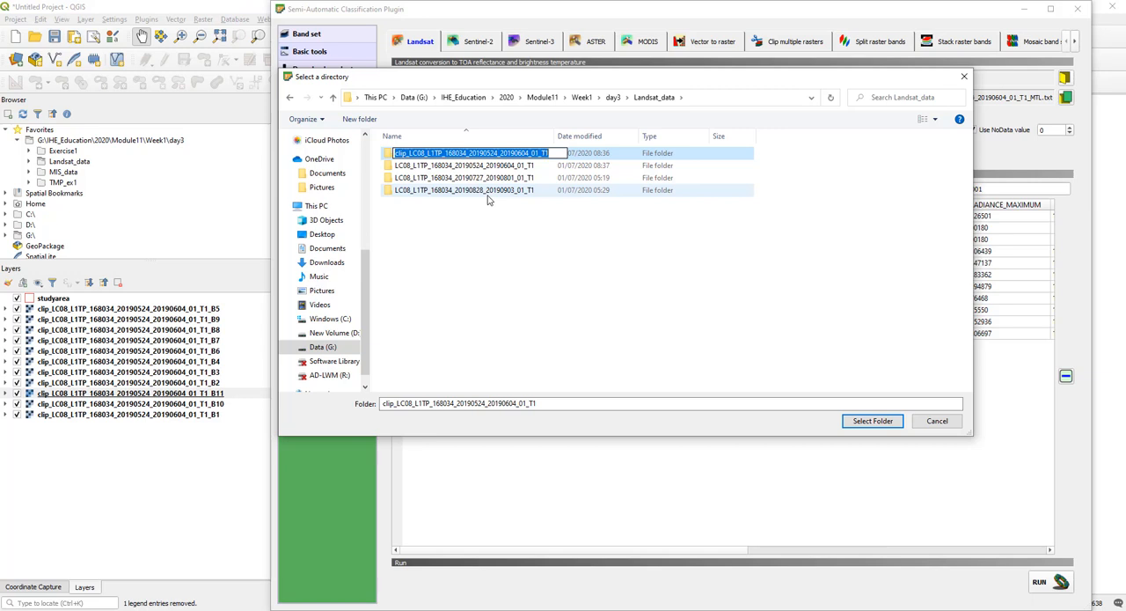
left_click(514, 224)
left_click(359, 119)
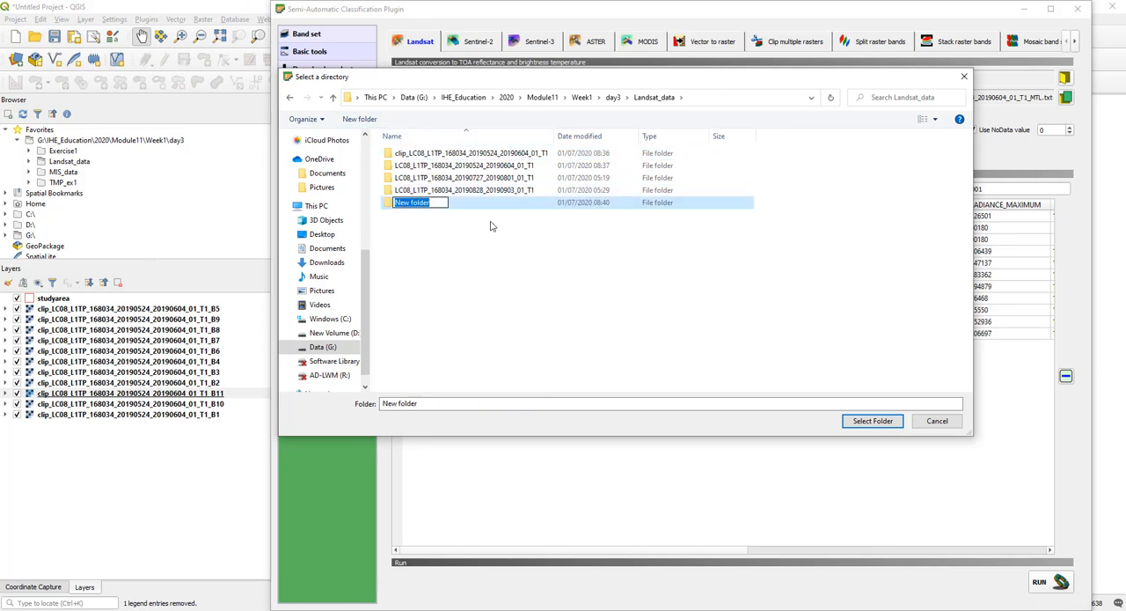
key("ctrl+v")
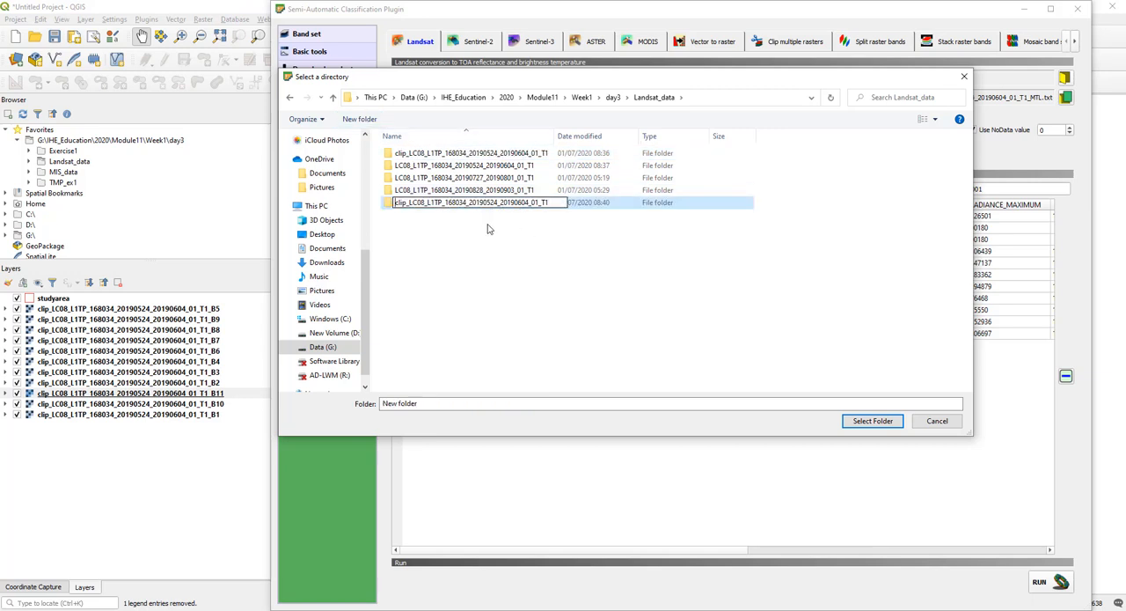
key("Home")
type("corr")
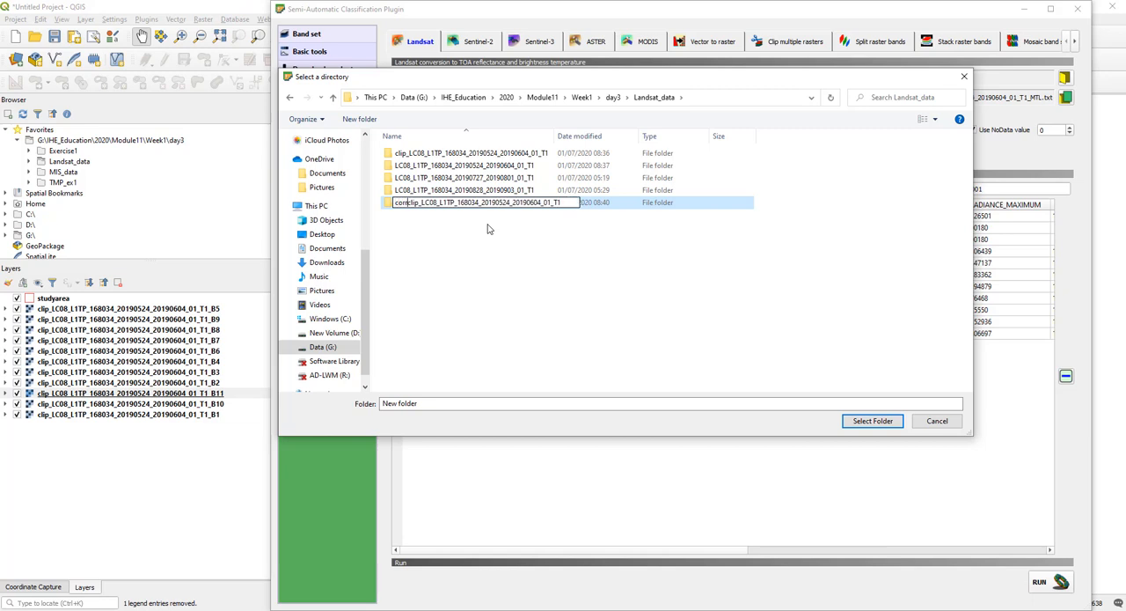
type("_")
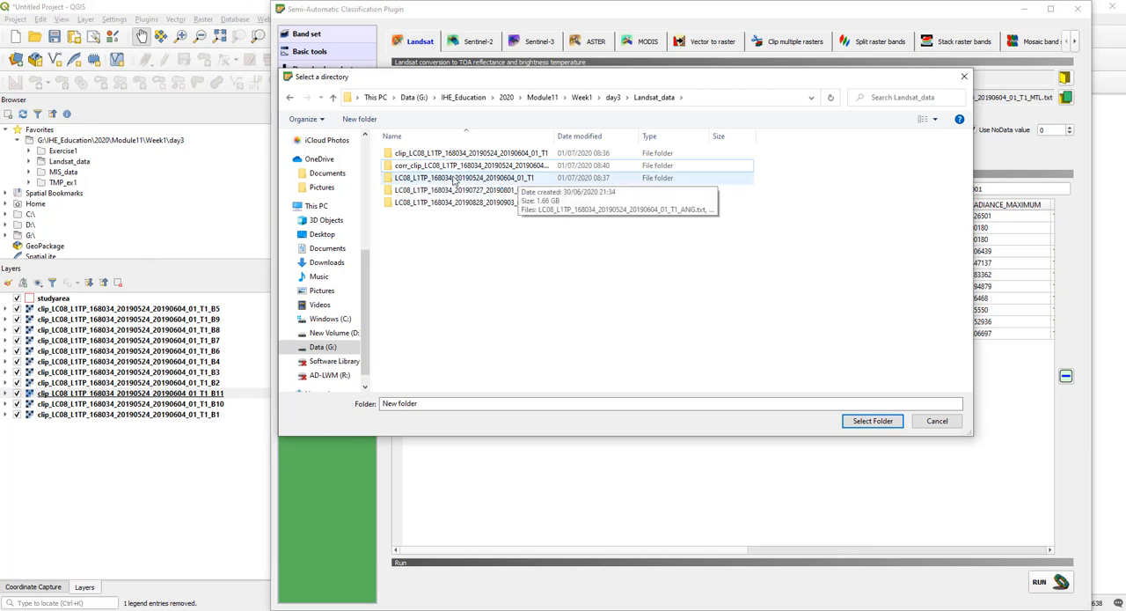
- Choose the new corr_clip folder as the output directory for the converted bands, and close the plugin window once processing ends
left_click(458, 168)
double_click(457, 168)
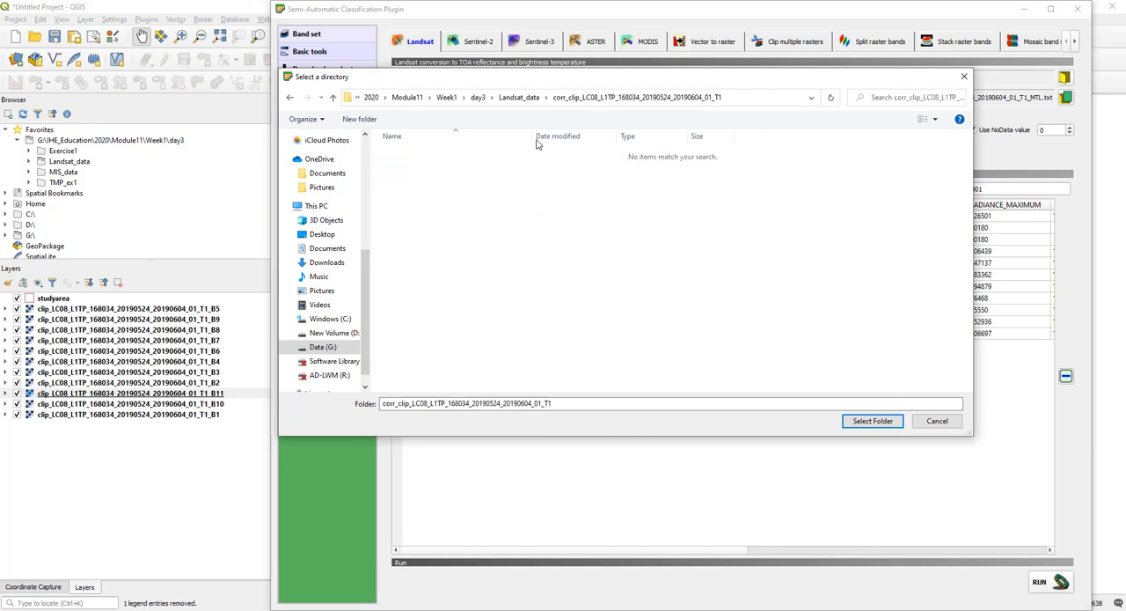
left_click(528, 99)
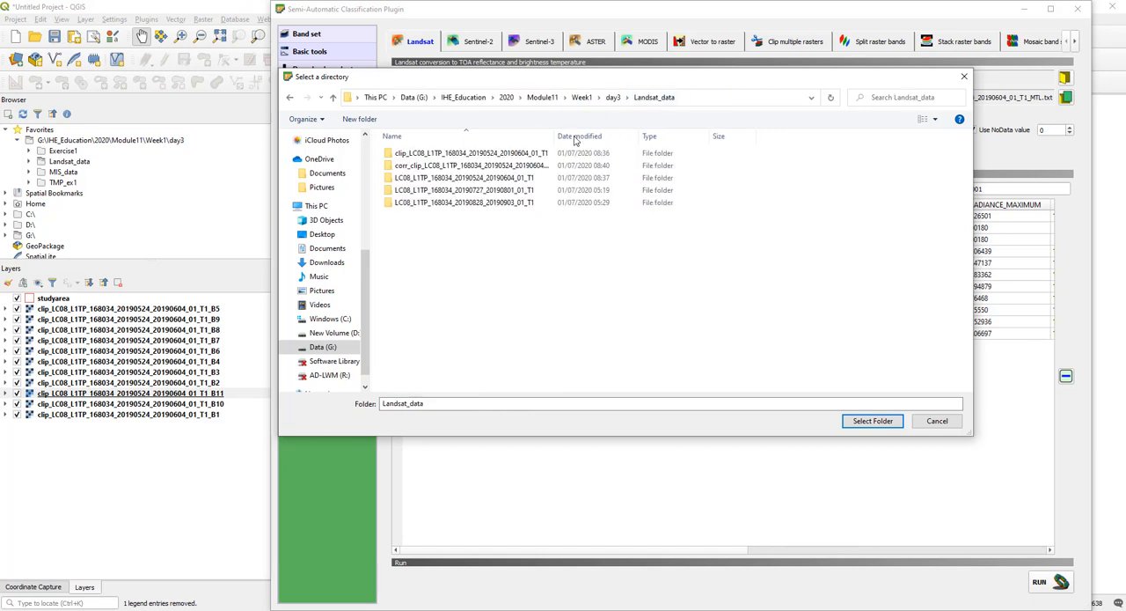
left_click(431, 167)
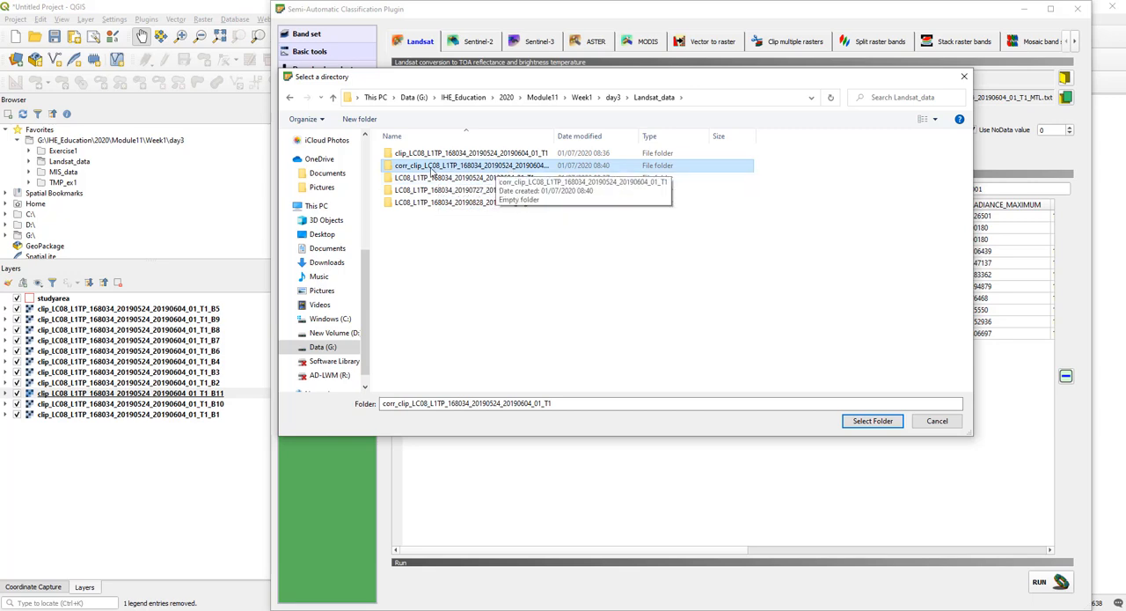
left_click(872, 421)
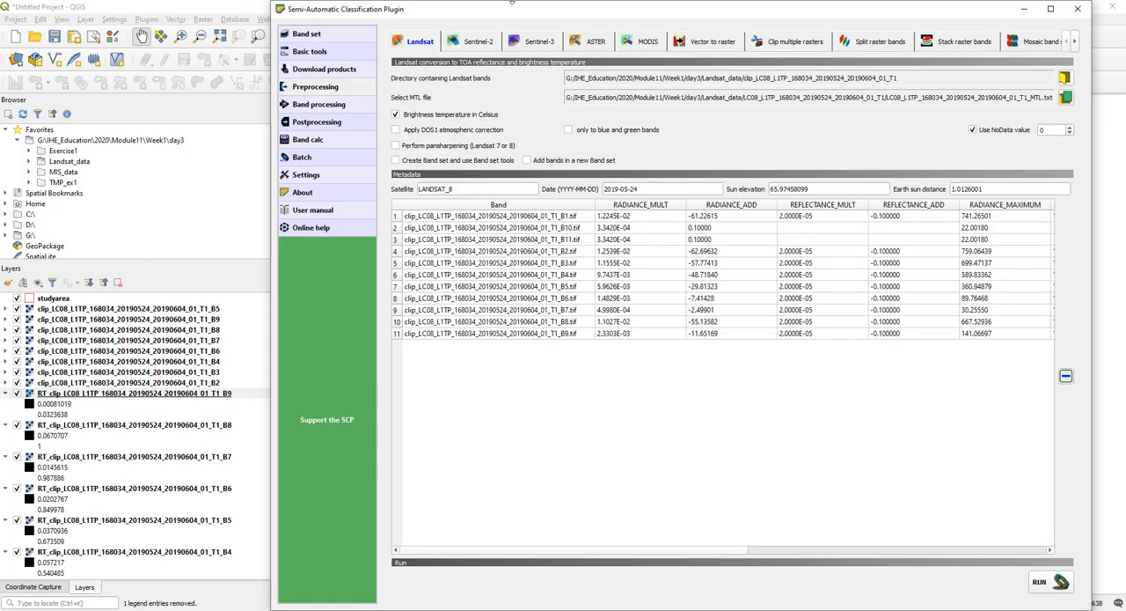
left_click(1086, 10)
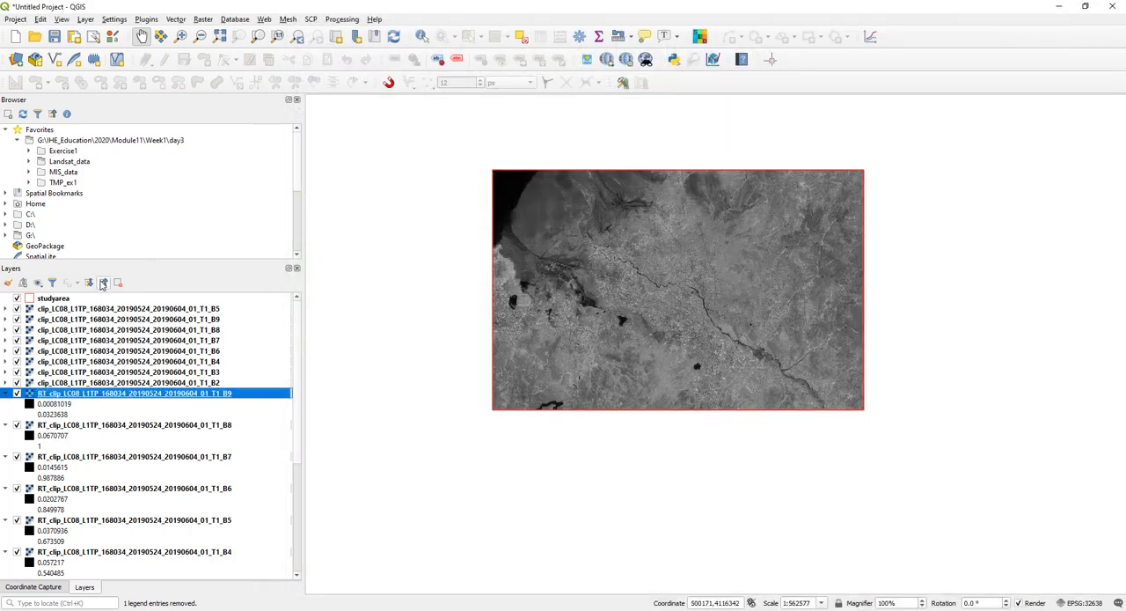
- Collapse all layer legends and remove the uncorrected clip_ layers B5, B9, B8, B7, B6, B4, B3 and B2 from the project
left_click(103, 282)
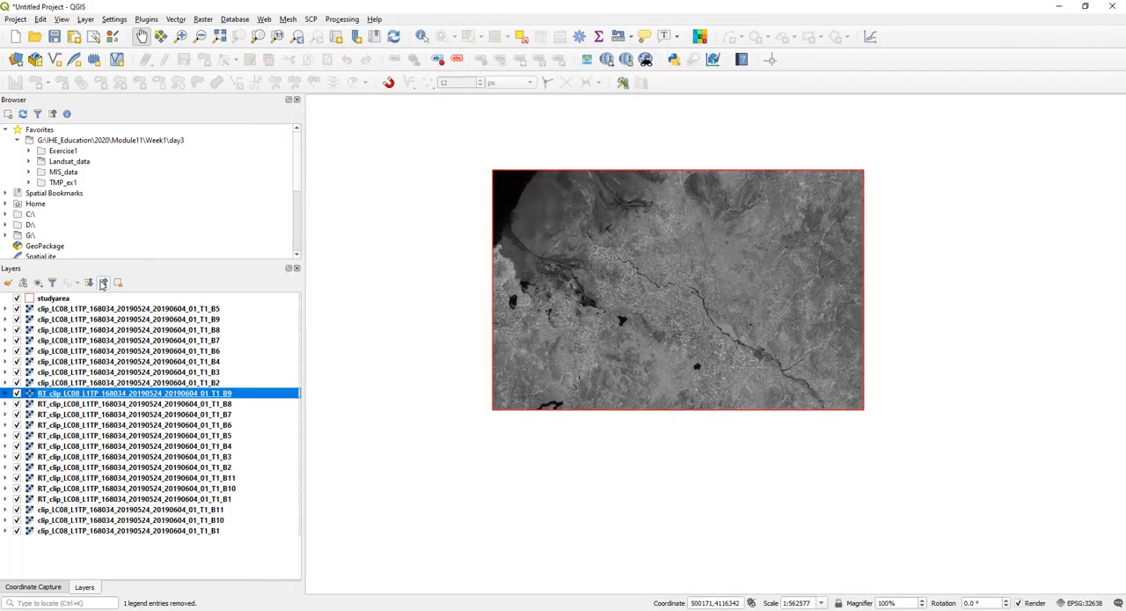
left_click(66, 502)
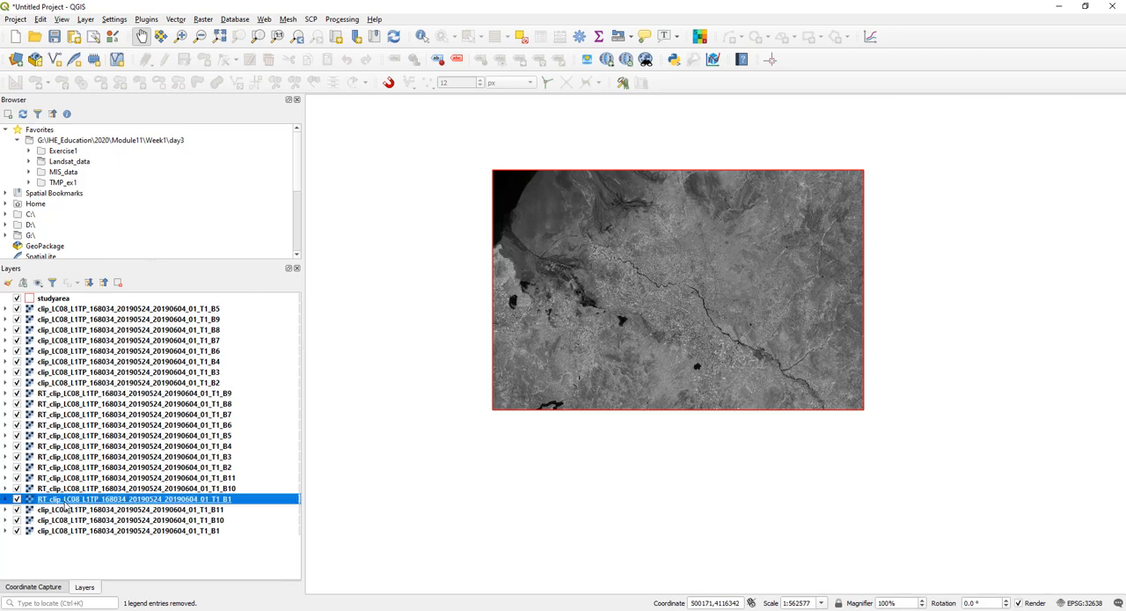
left_click(132, 394, "shift")
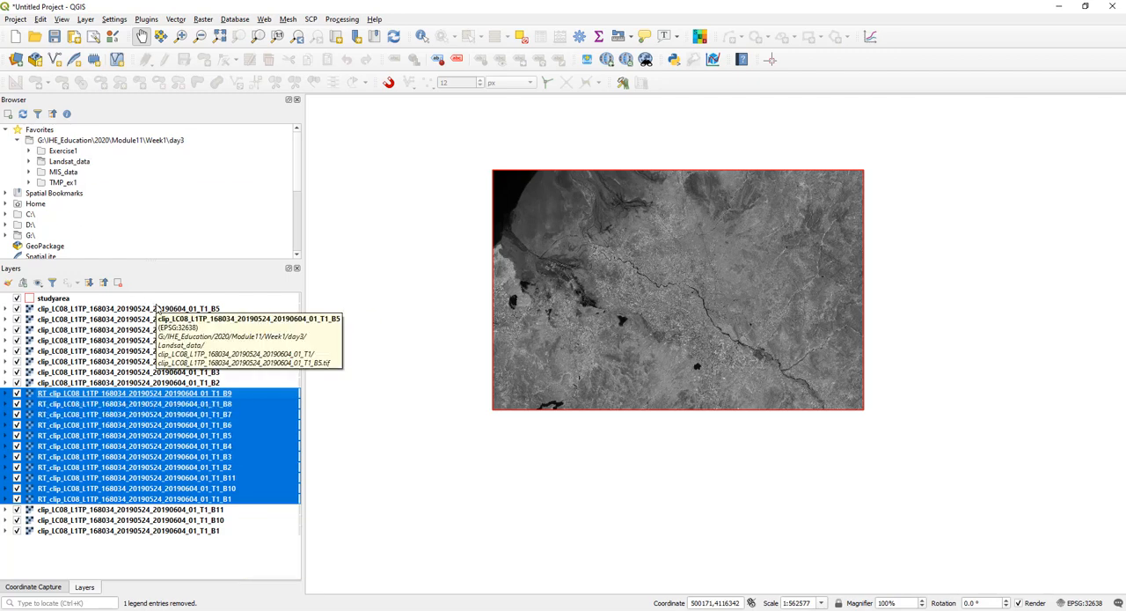
left_click(158, 309)
left_click(188, 383, "shift")
right_click(197, 368)
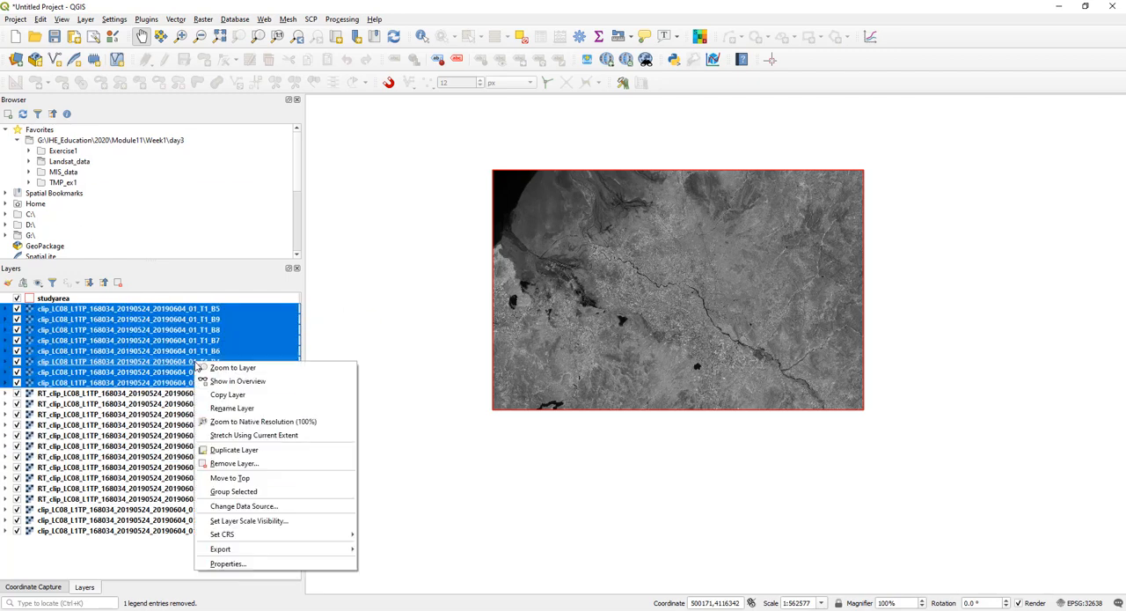
left_click(264, 461)
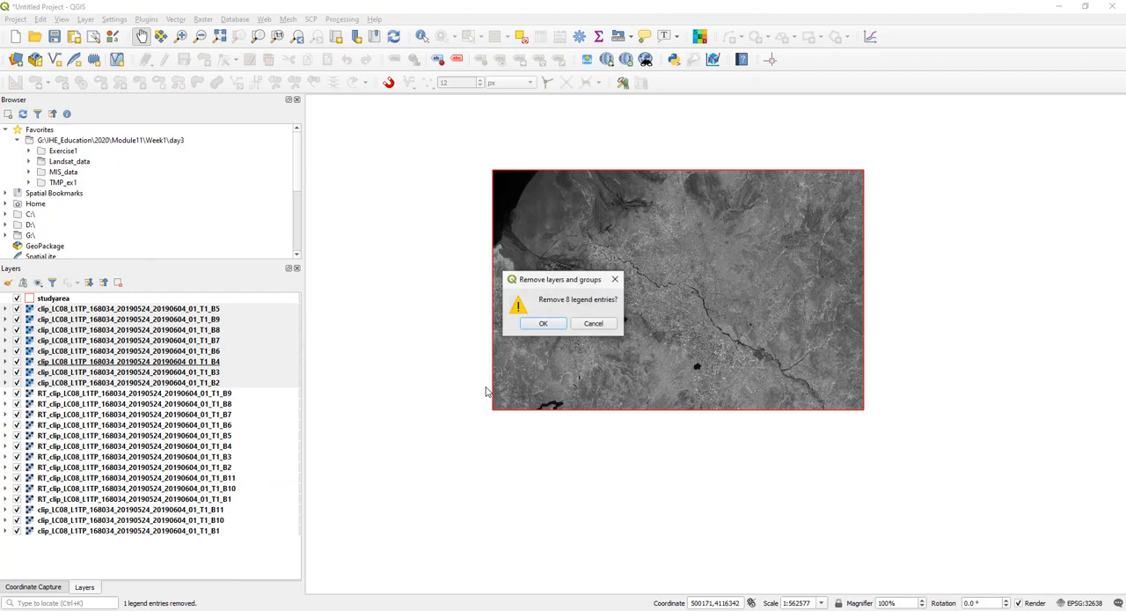
left_click(543, 323)
- Remove the remaining uncorrected clip_ layers B11, B10 and B1 from the project
left_click(128, 425)
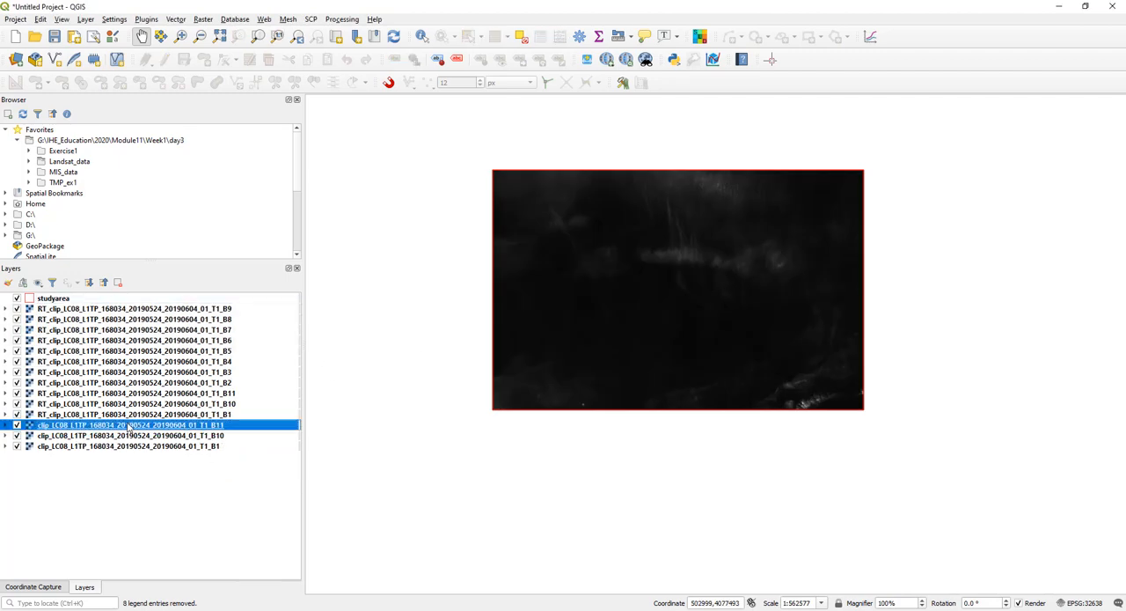
left_click(187, 447, "shift")
right_click(197, 440)
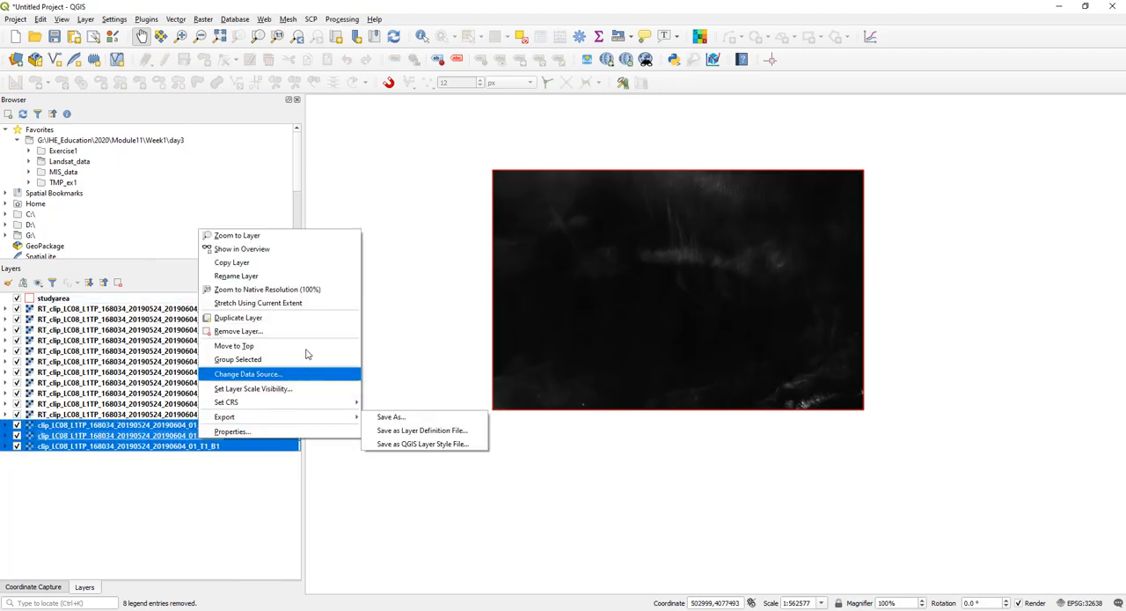
left_click(313, 331)
left_click(544, 324)
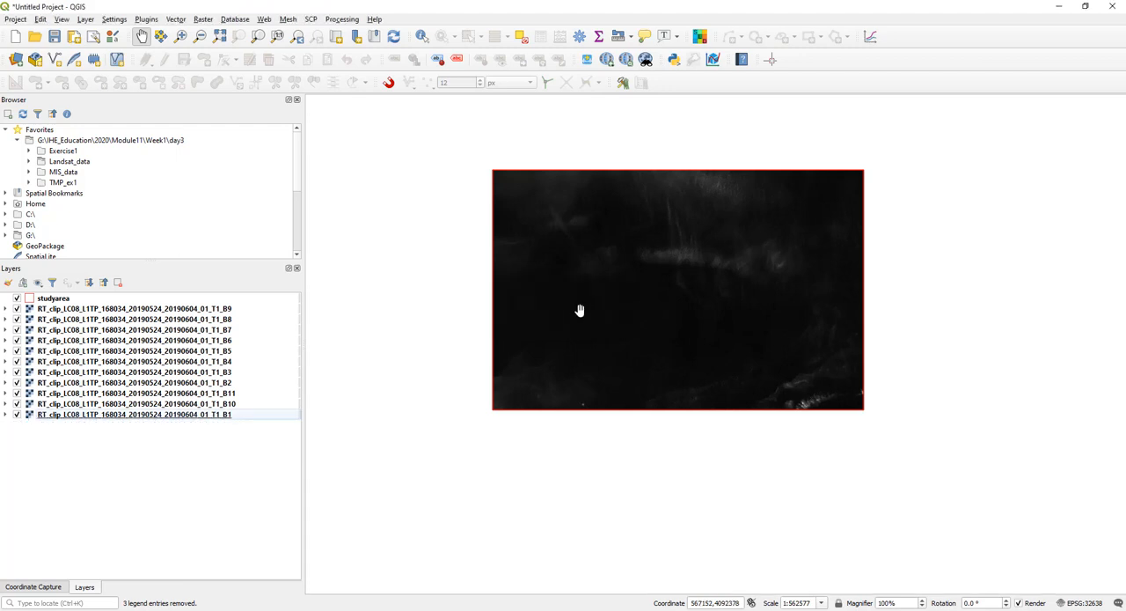
- Move the RT_clip B5 layer directly below studyarea and expand all layer legends
left_click(176, 309)
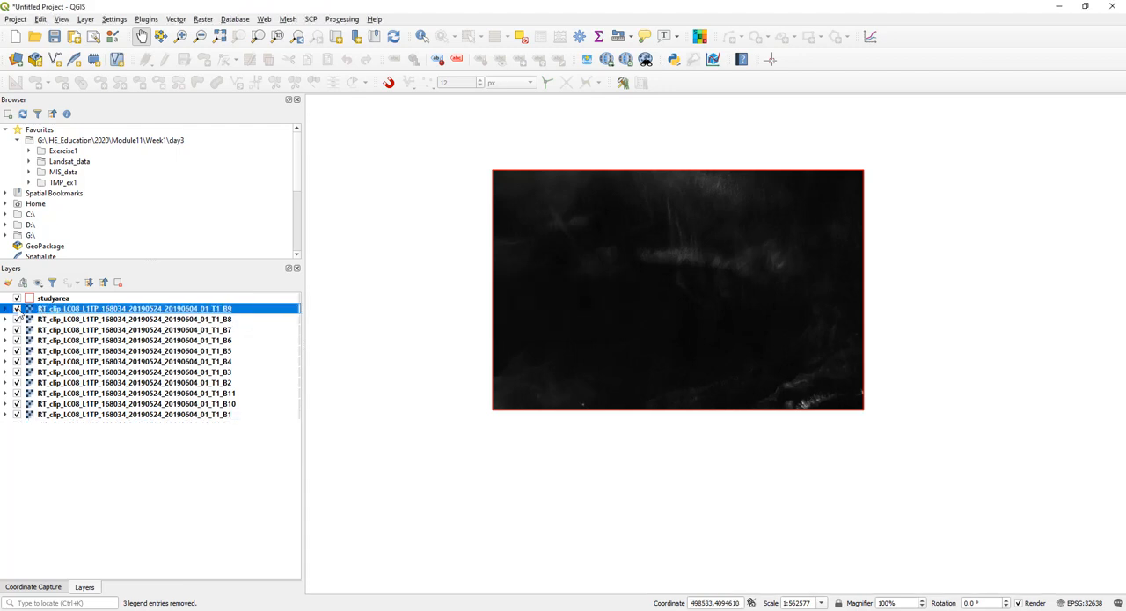
left_click_drag(240, 352, 250, 312)
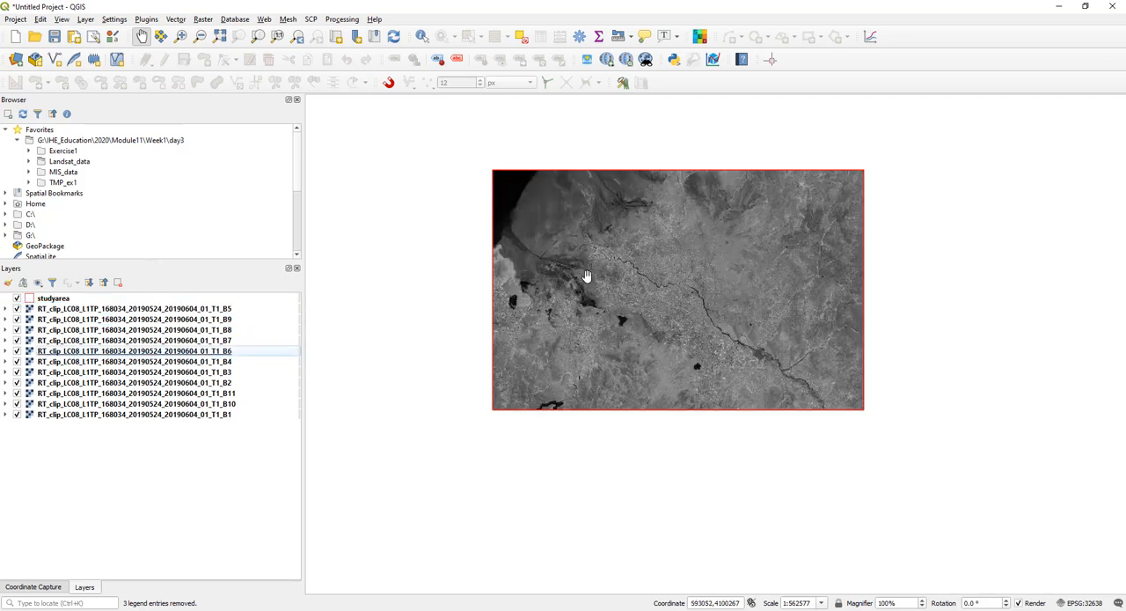
left_click(89, 284)
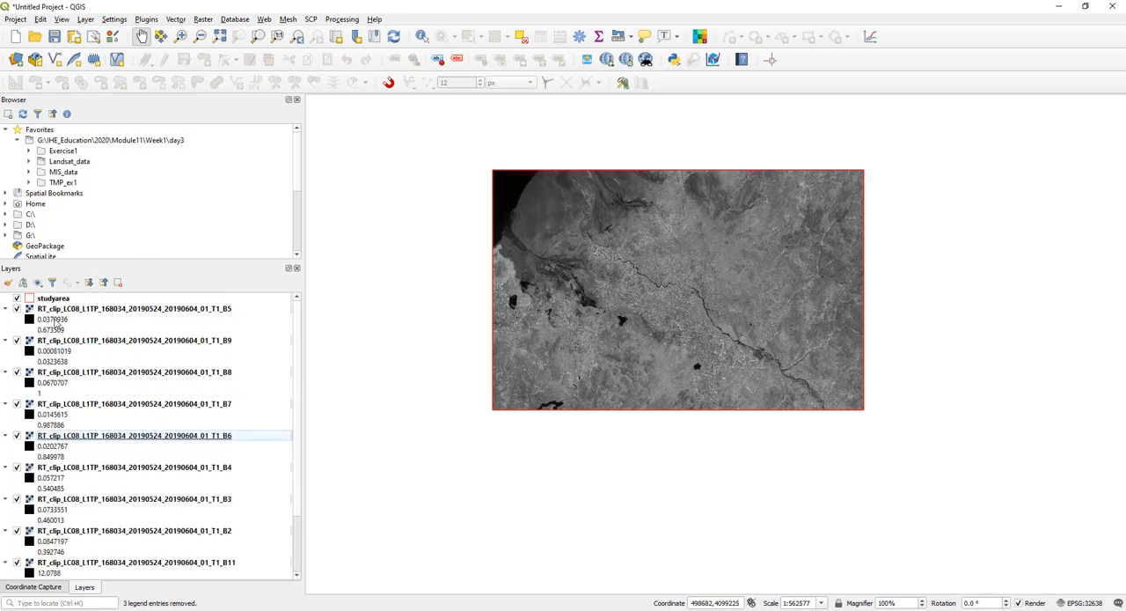
- Examine the legend value ranges of the converted RT_clip bands, including the thermal bands B10 and B11
scroll(55, 325, "down", 1)
scroll(55, 326, "up", 1)
scroll(110, 394, "down", 1)
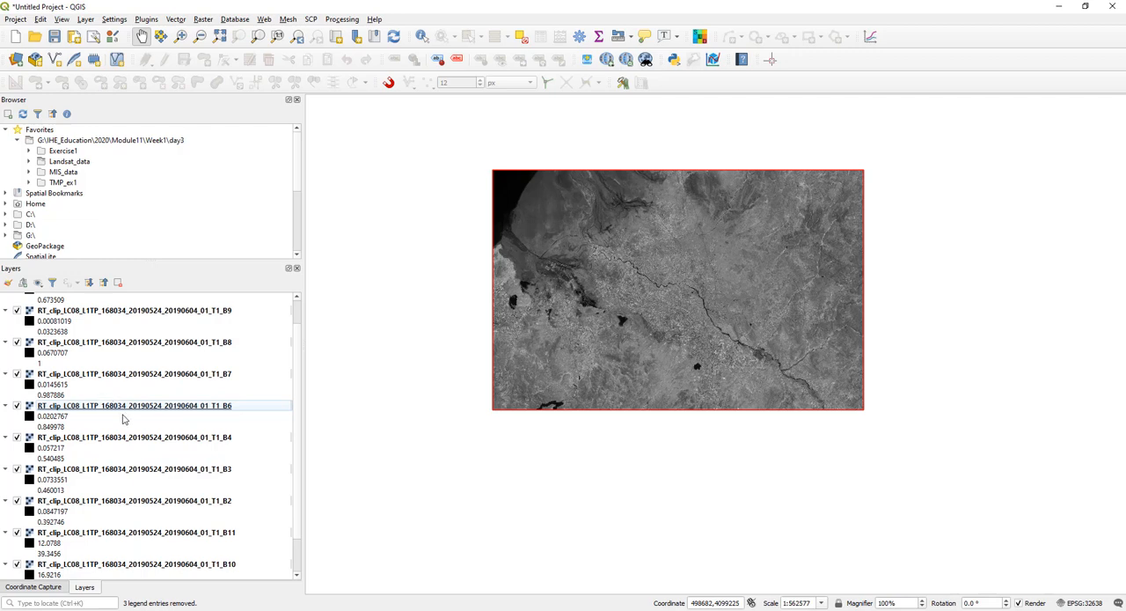
scroll(97, 398, "down", 1)
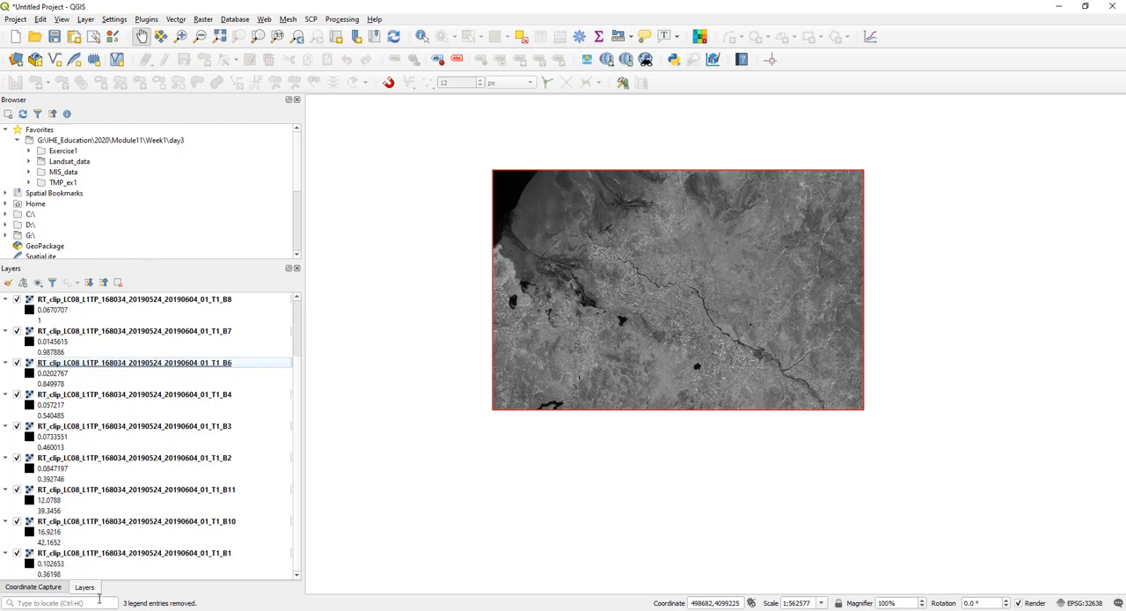
left_click(209, 532)
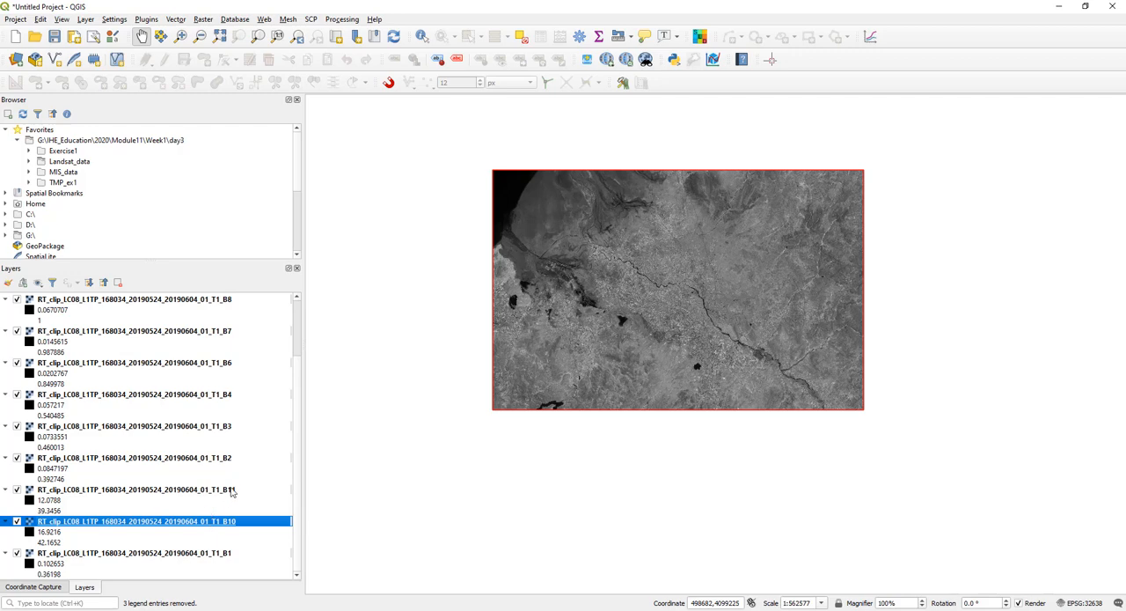
left_click(232, 491)
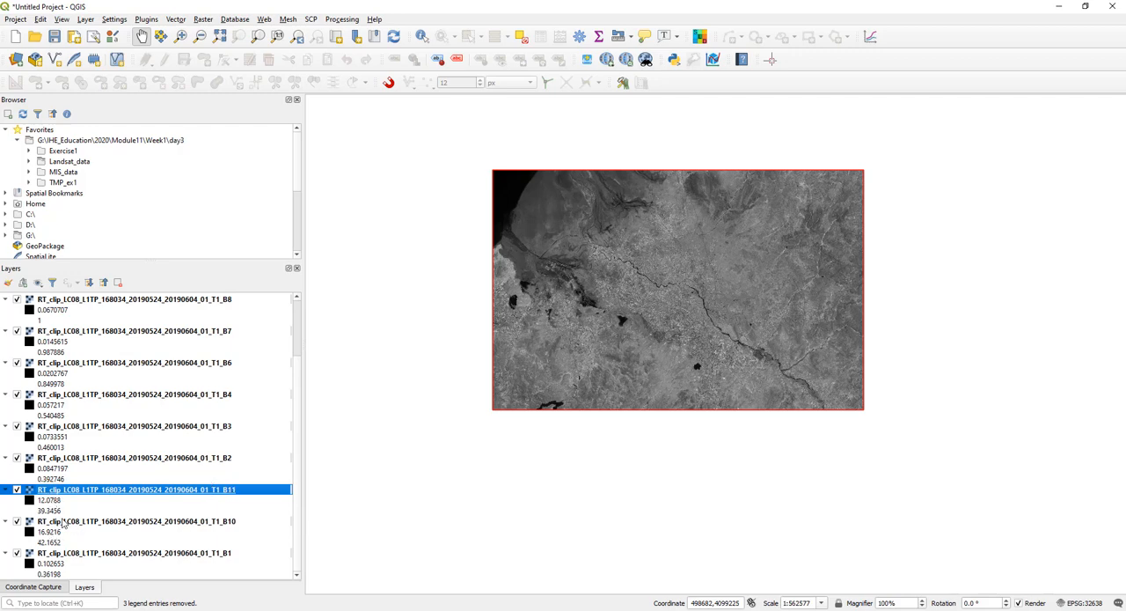
left_click(63, 523)
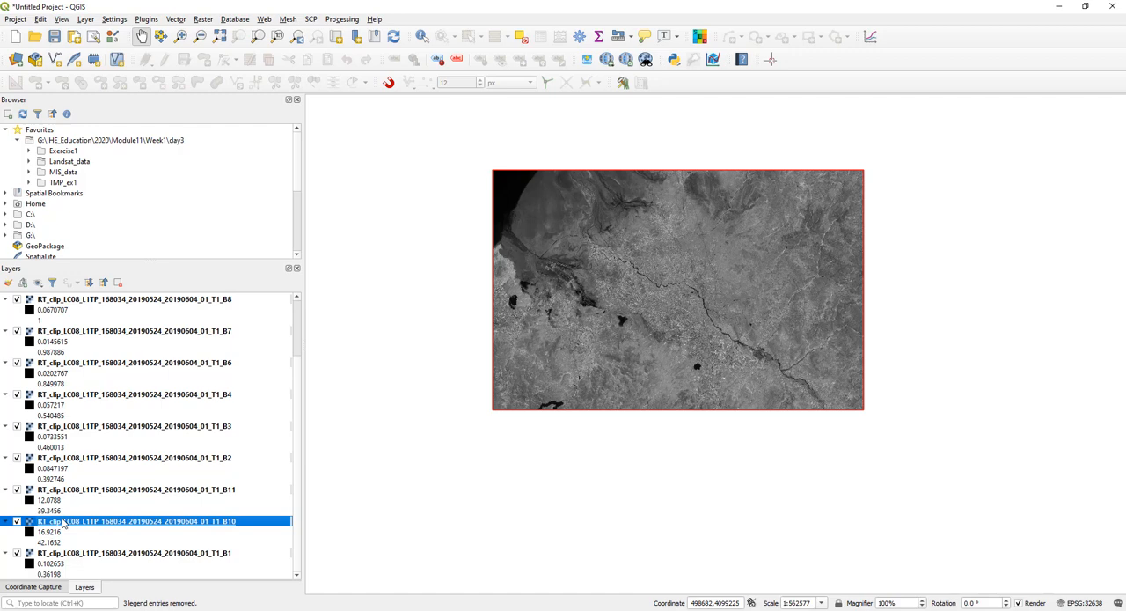
scroll(67, 523, "up", 3)
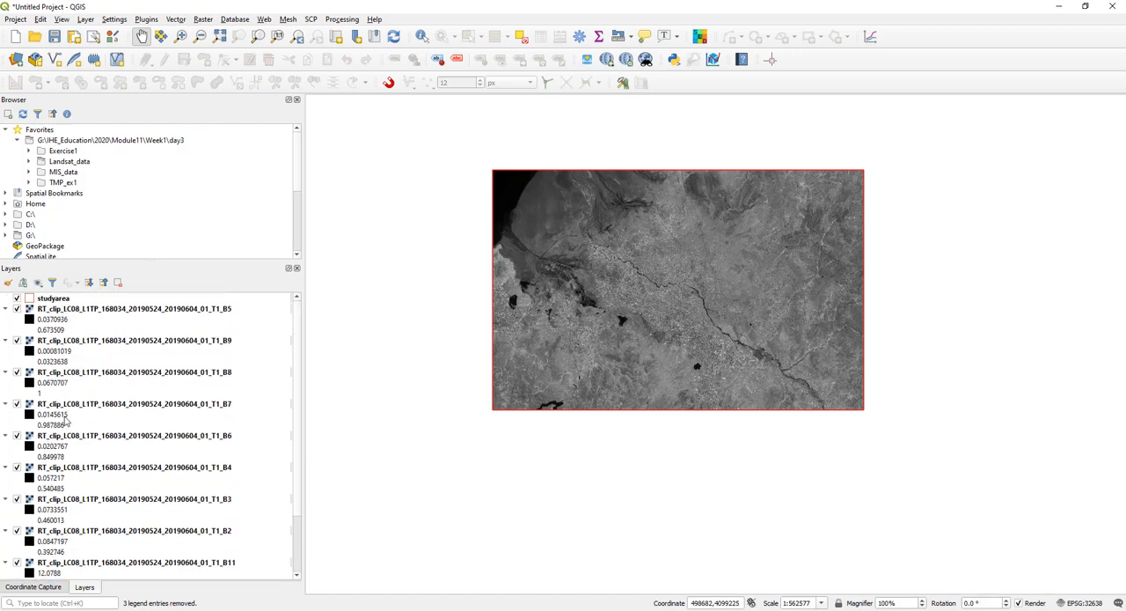
- Collapse the layer legends and combine all RT_clip bands into a group named 24May2019
left_click(144, 313)
scroll(159, 352, "down", 3)
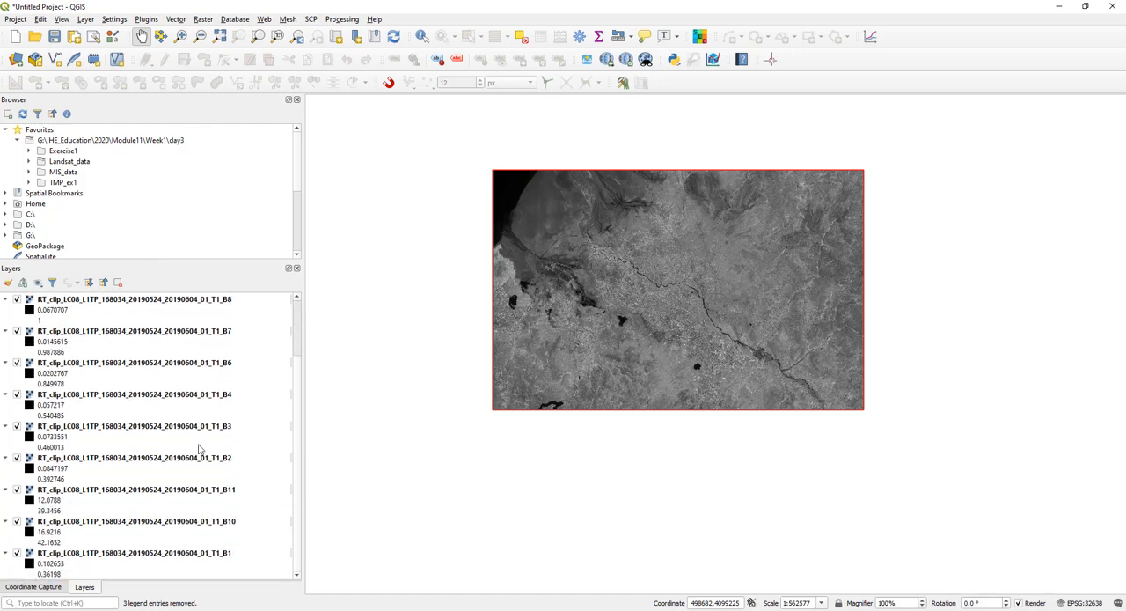
left_click(227, 552, "shift")
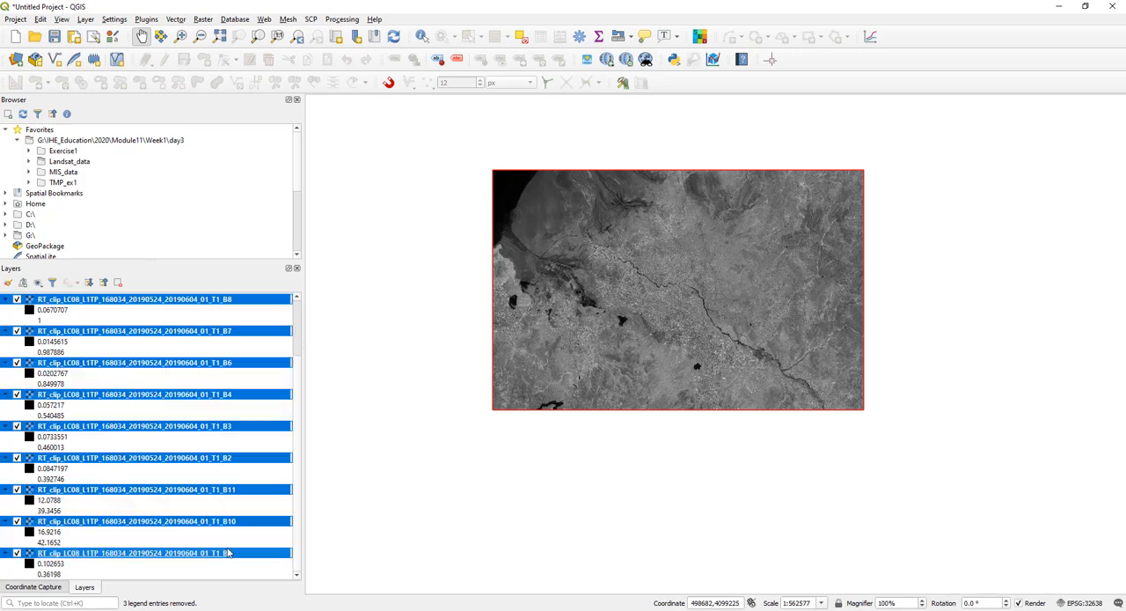
left_click(103, 283)
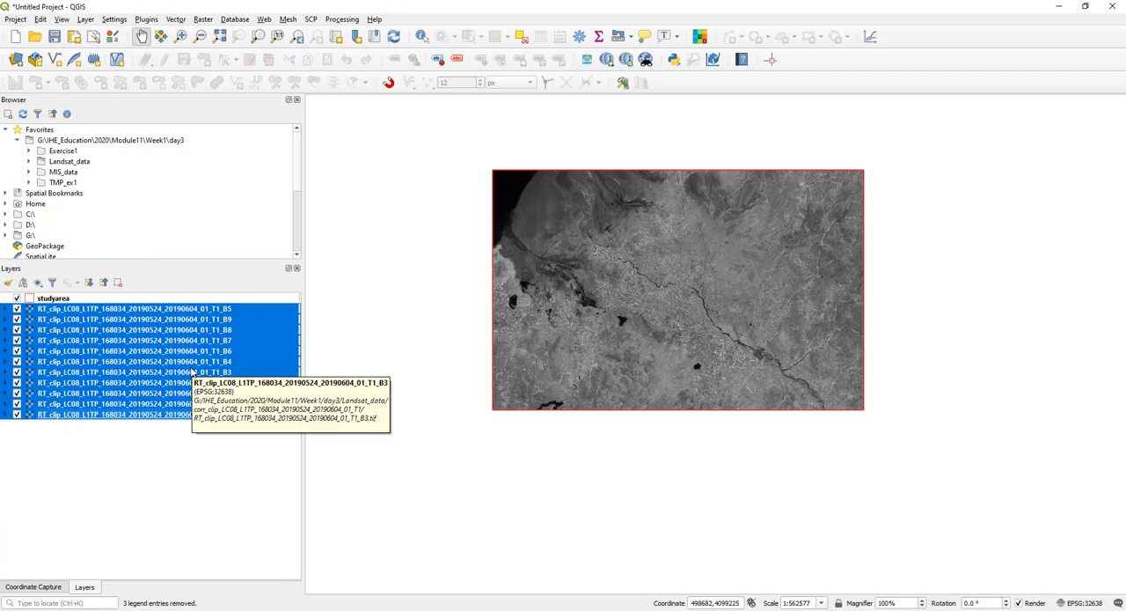
right_click(115, 328)
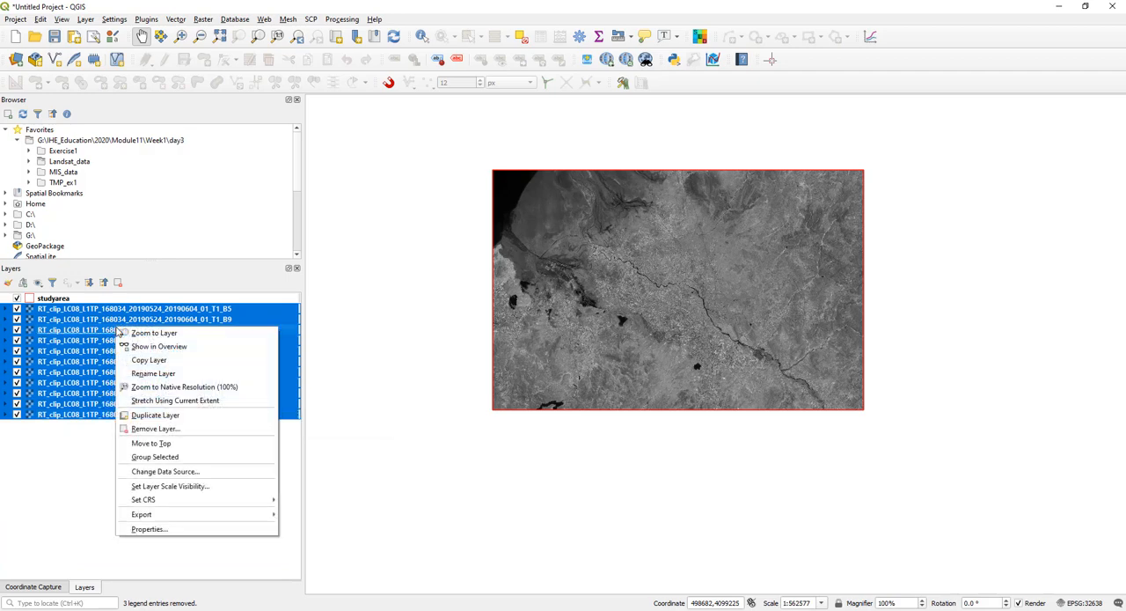
left_click(215, 457)
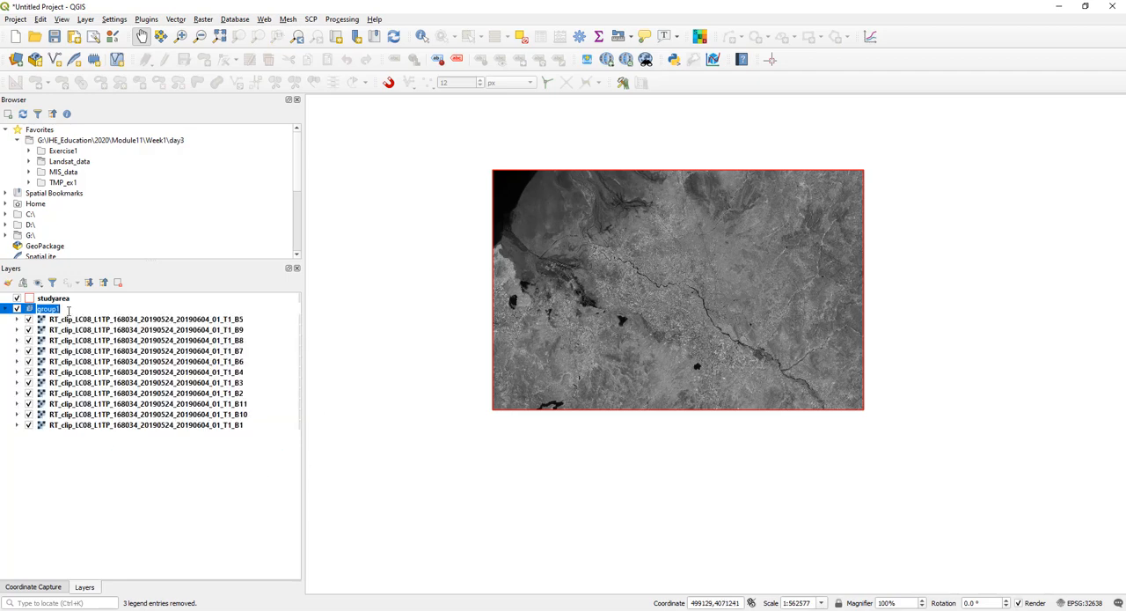
type("24May2019")
key("Return")
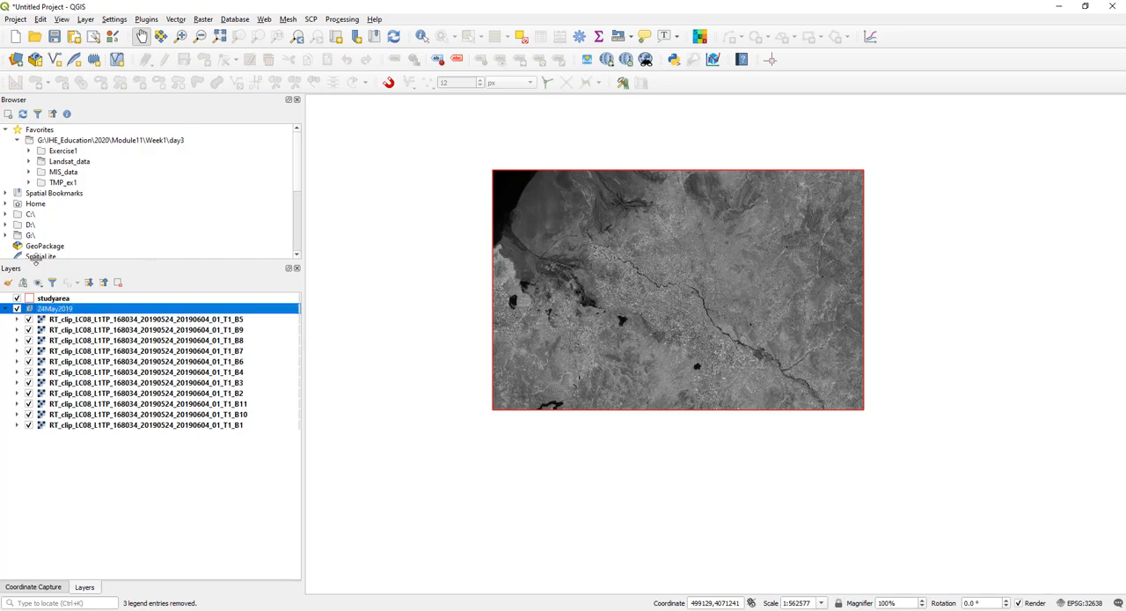
- Switch the visibility of the 24May2019 group off and back on, and collapse the group
left_click(6, 310)
left_click(7, 310)
left_click(16, 309)
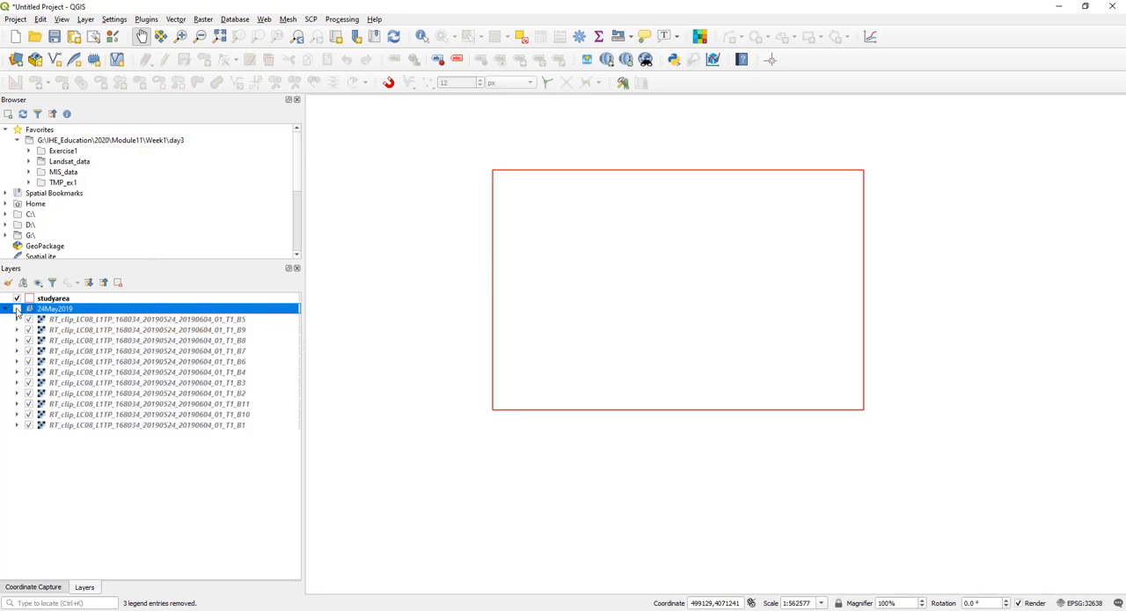
left_click(17, 309)
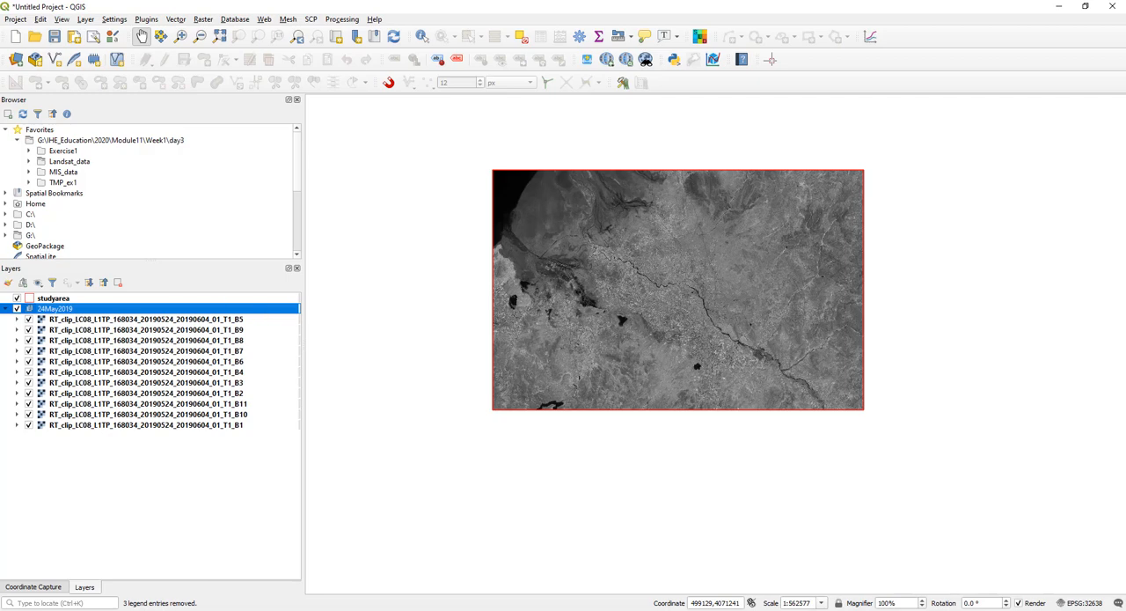
left_click(6, 308)
left_click(6, 309)
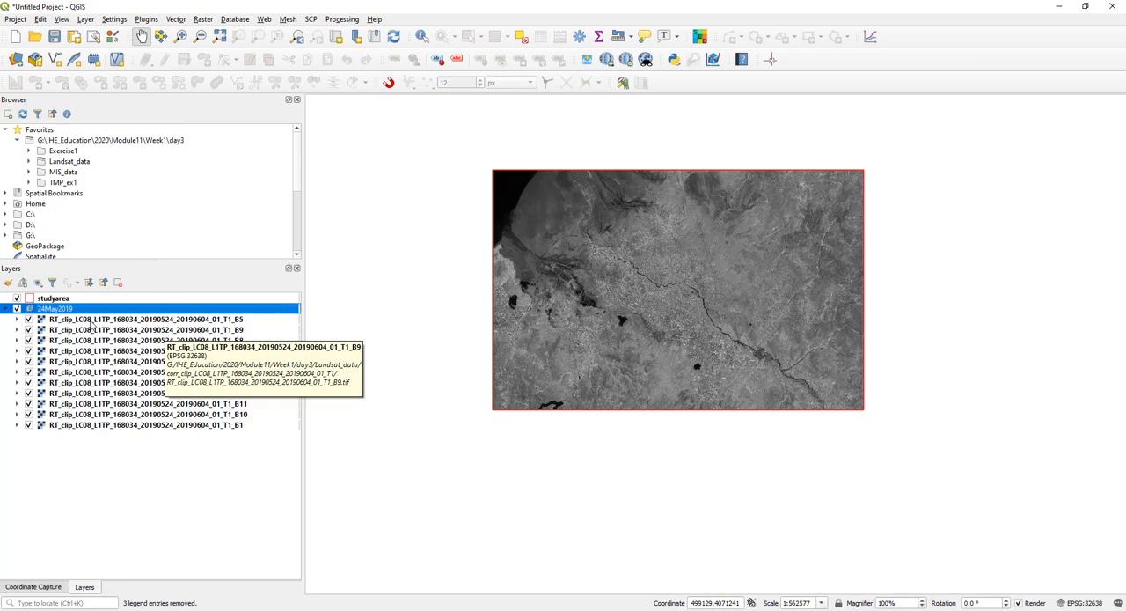
left_click(6, 310)
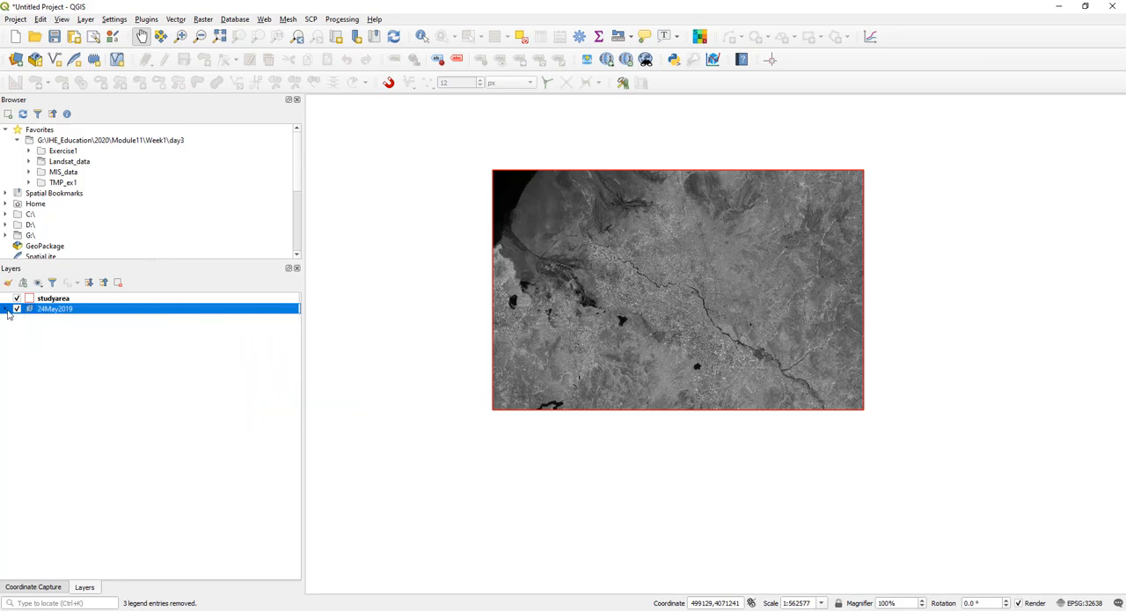
left_click(6, 309)
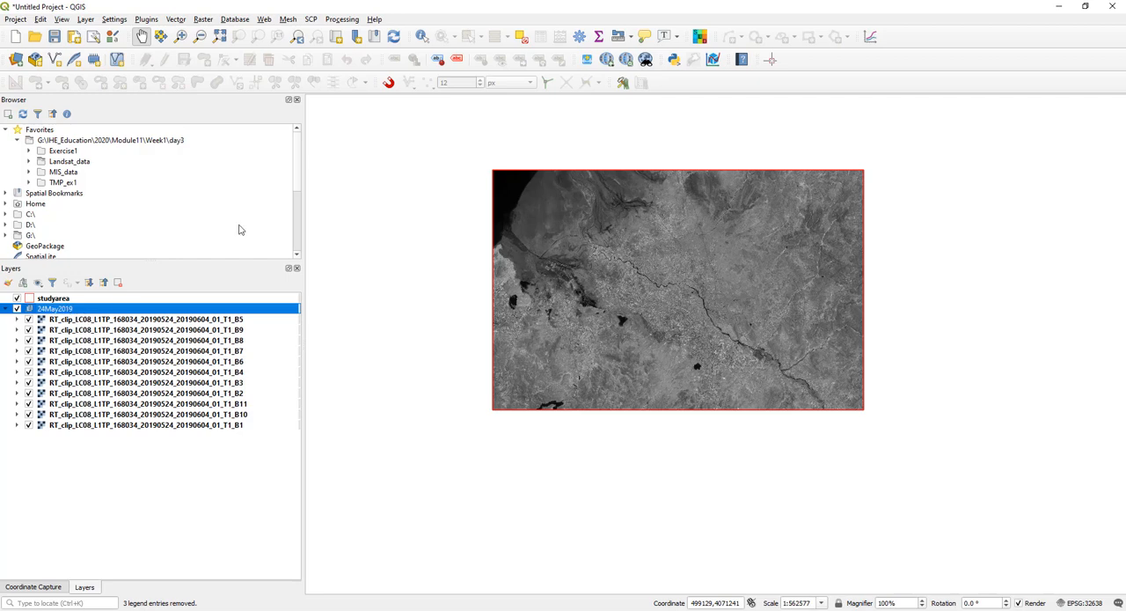
left_click(7, 309)
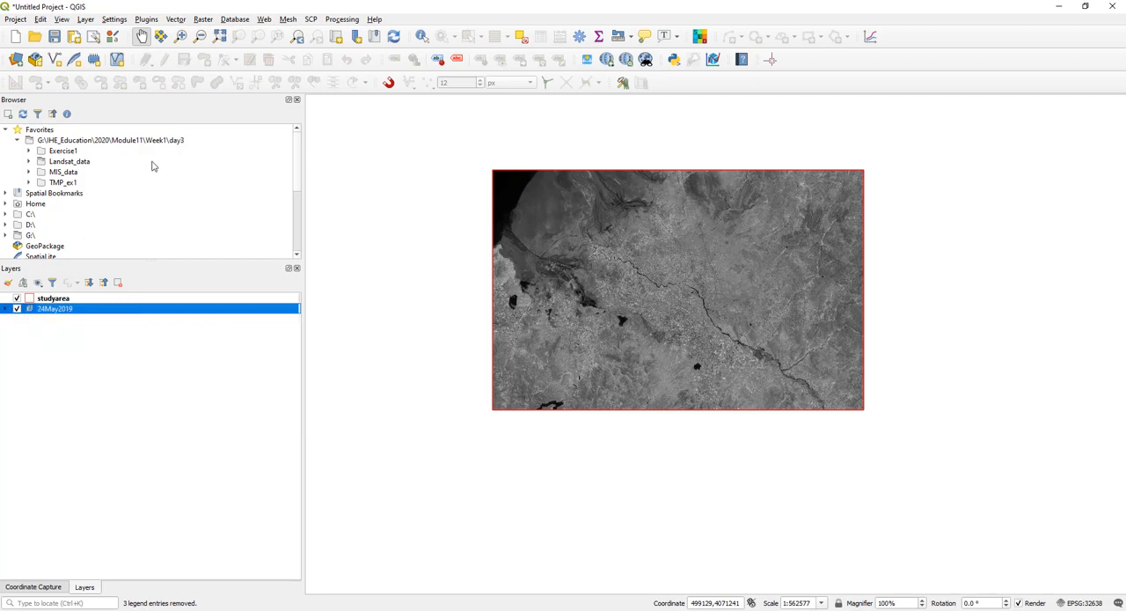
- Show the Processing Toolbox, search for "virtual" and open the GDAL Build virtual raster tool
left_click(342, 21)
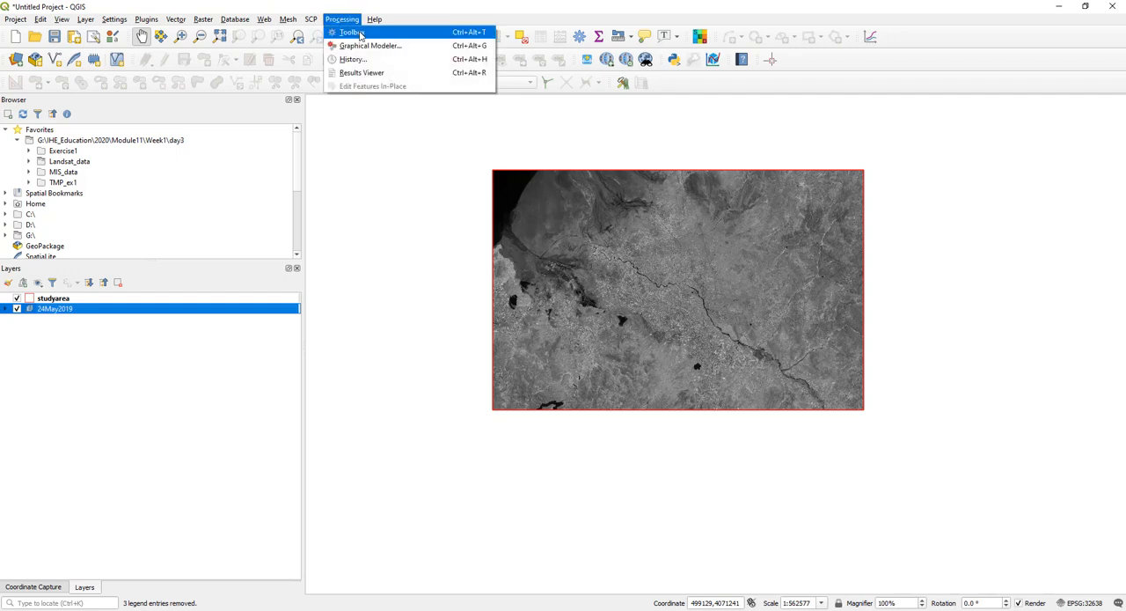
left_click(352, 32)
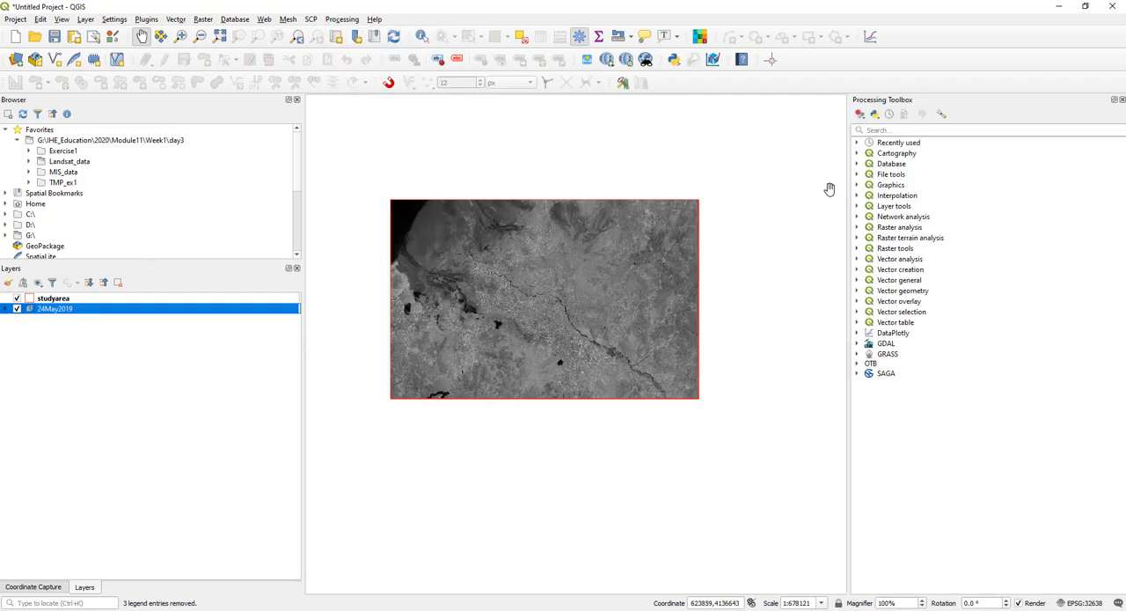
left_click(901, 130)
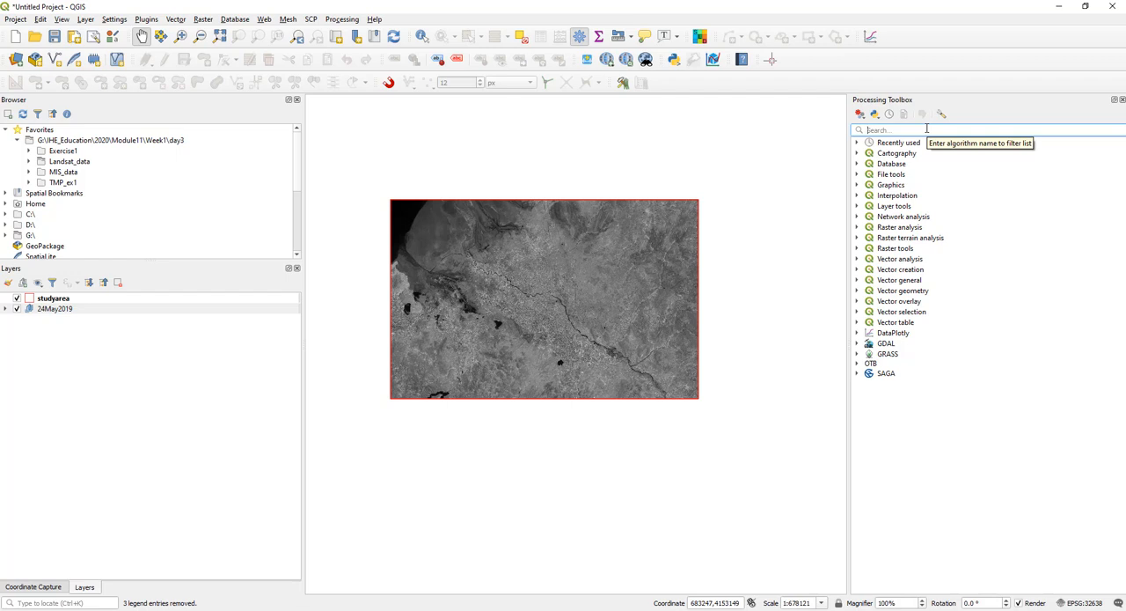
type("virtual")
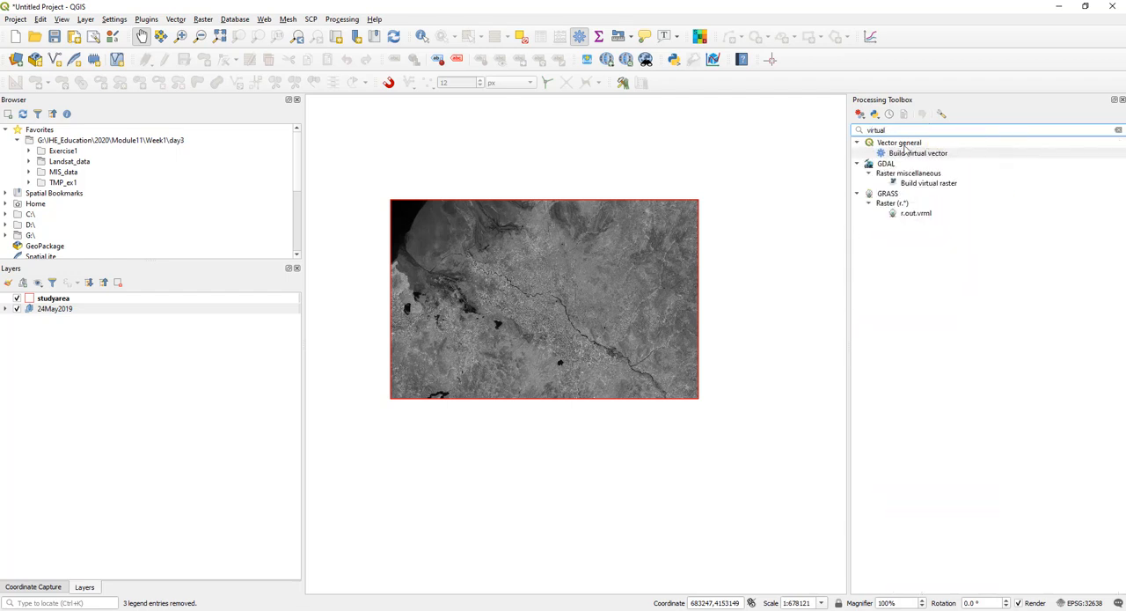
left_click(935, 185)
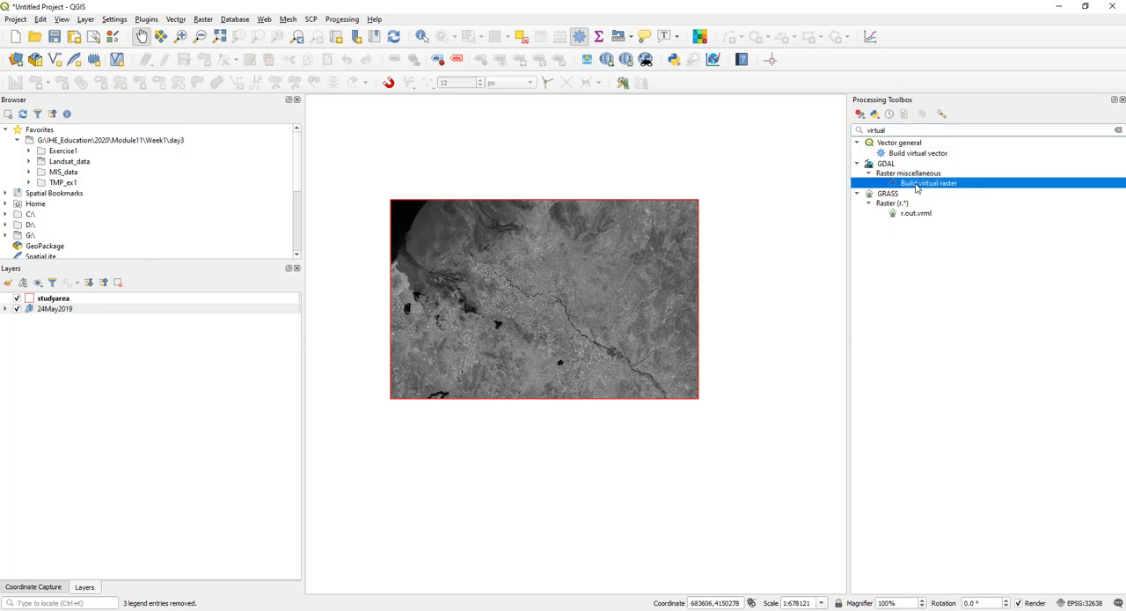
double_click(915, 185)
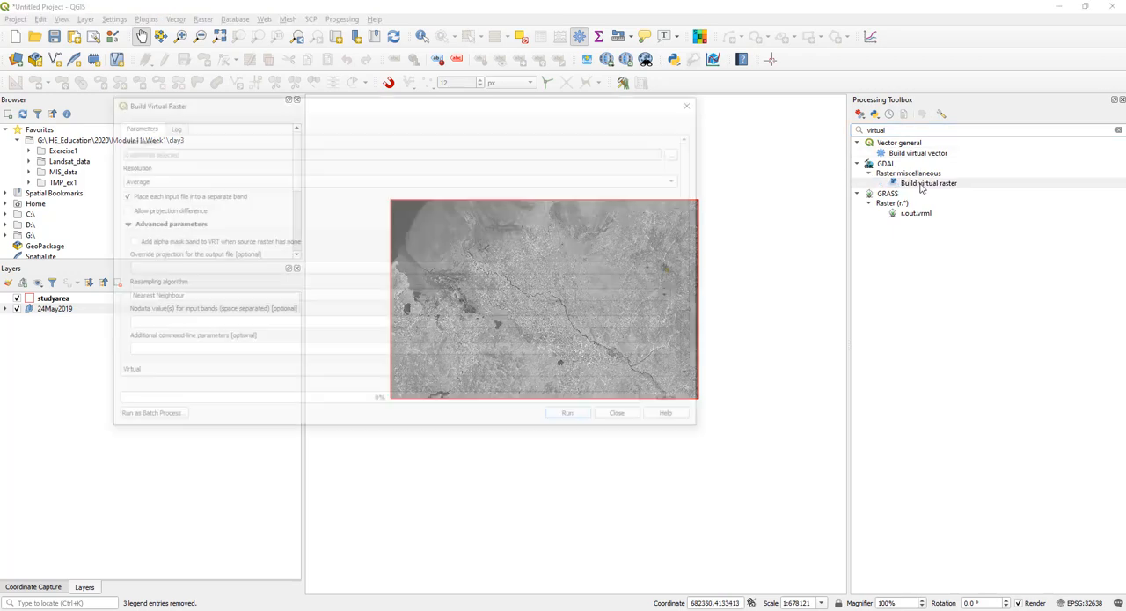
- Choose all the RT_clip bands as input layers for the virtual raster, ordered from B1 to B11
left_click_drag(410, 100, 553, 93)
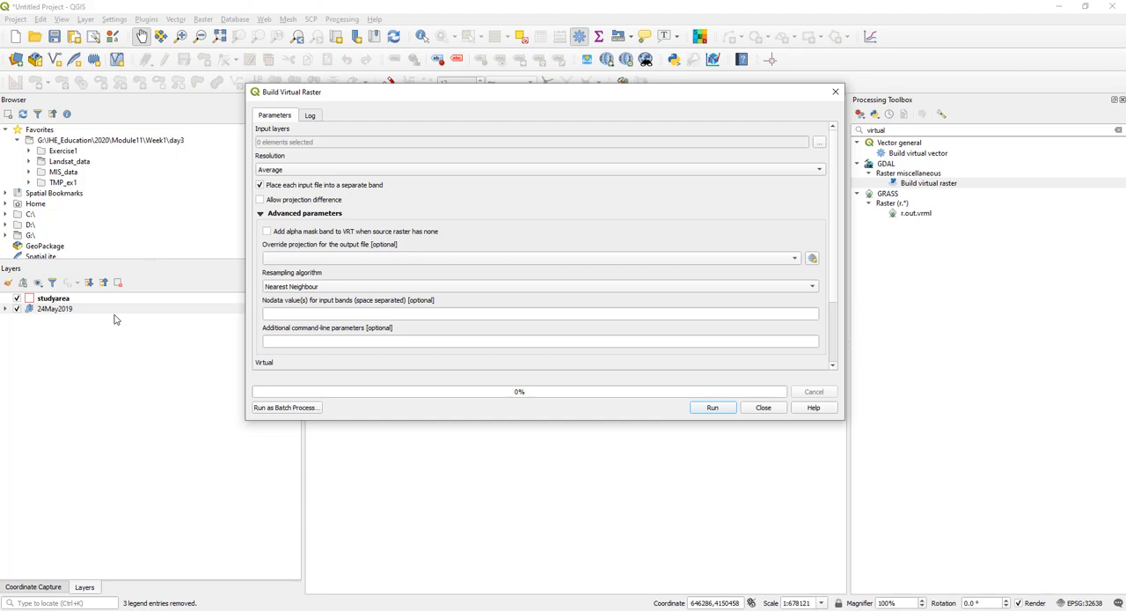
left_click(819, 142)
left_click_drag(520, 163, 376, 155)
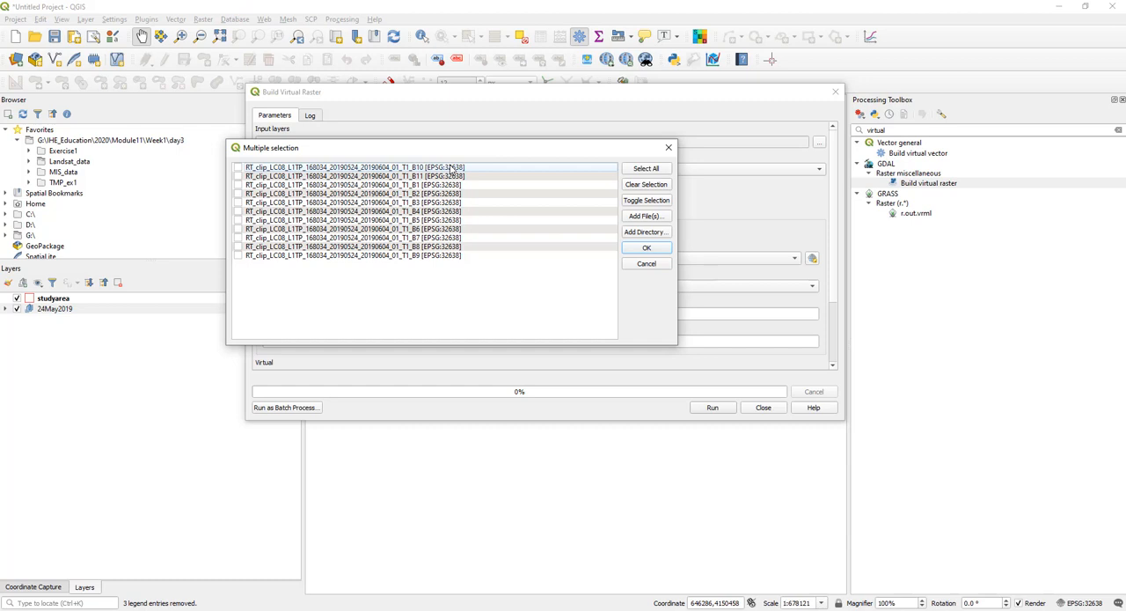
left_click_drag(453, 170, 494, 263)
left_click_drag(478, 171, 496, 262)
left_click(437, 169)
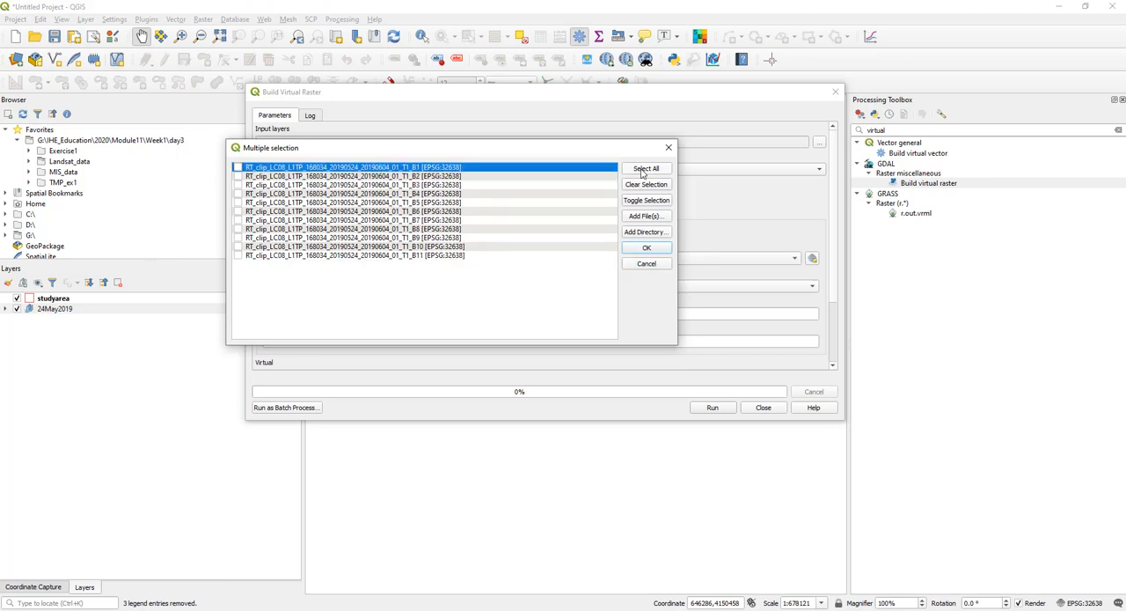
left_click(645, 170)
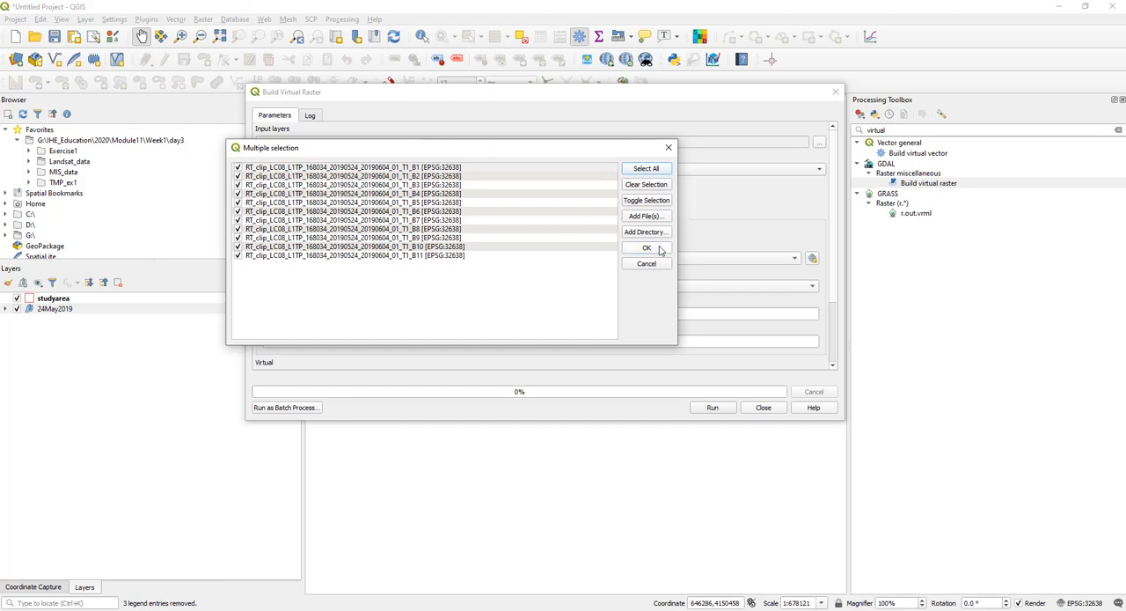
left_click(647, 248)
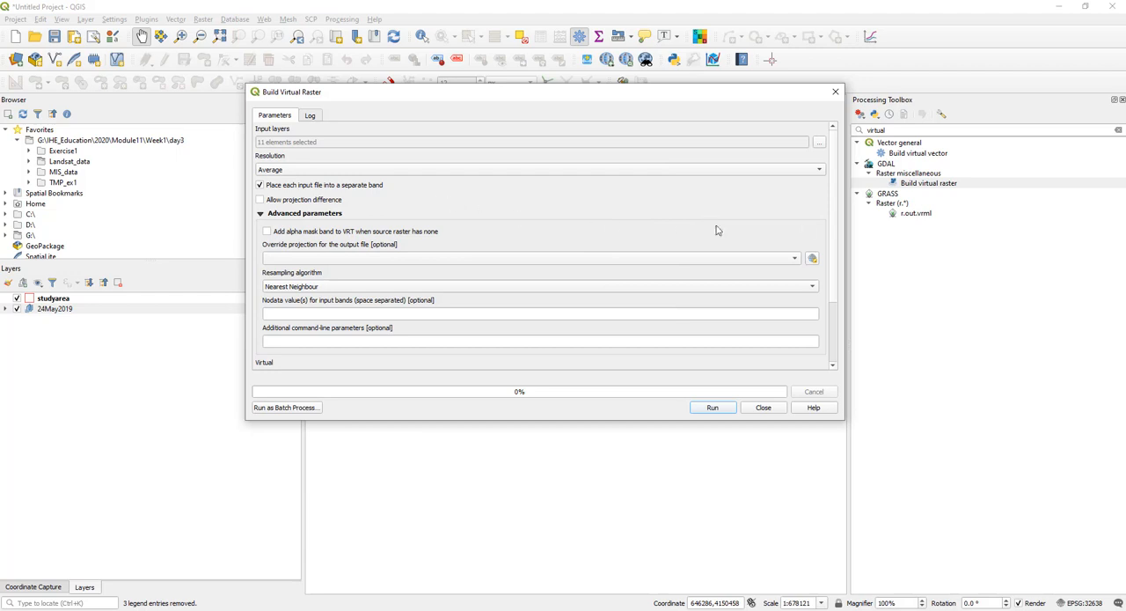
- Save the virtual raster output as 24May2019.vrt in the Exercise1 folder, run the tool and close its dialog
scroll(838, 198, "down", 3)
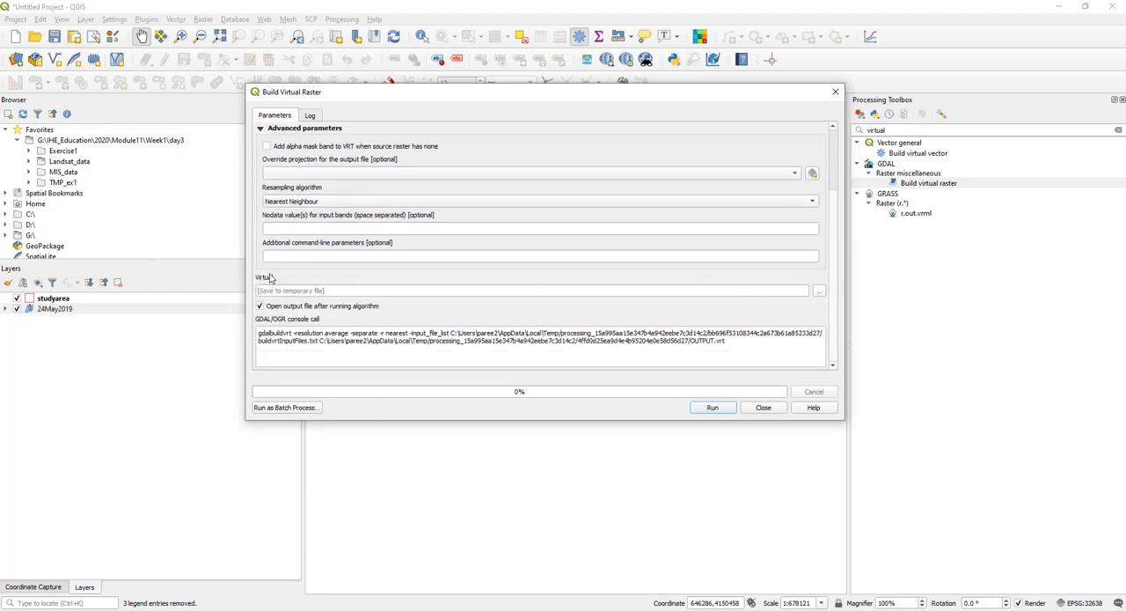
left_click(816, 295)
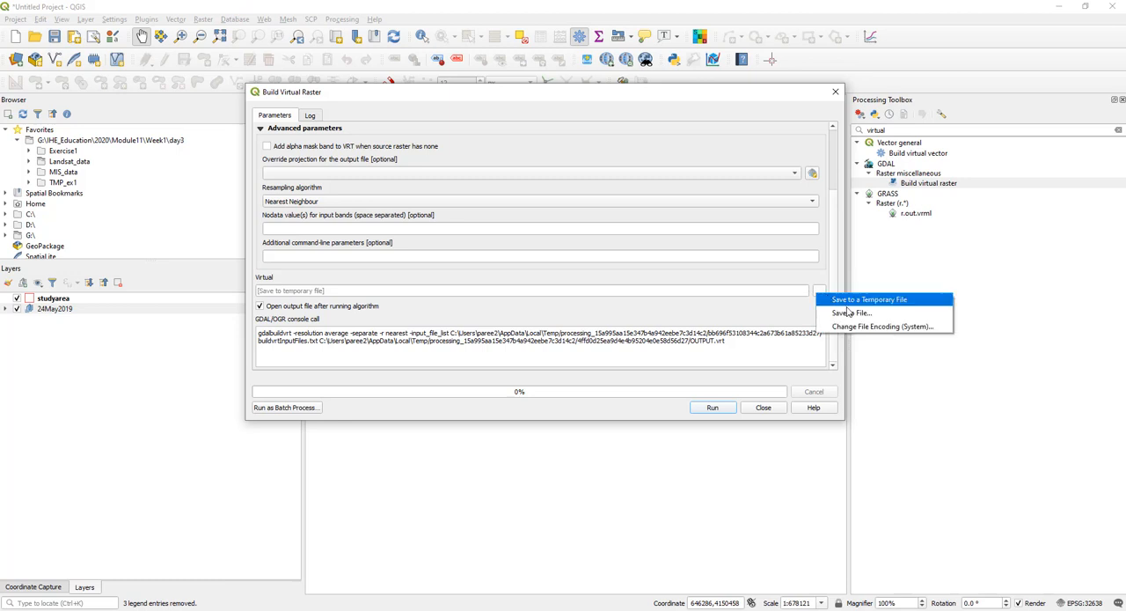
left_click(849, 314)
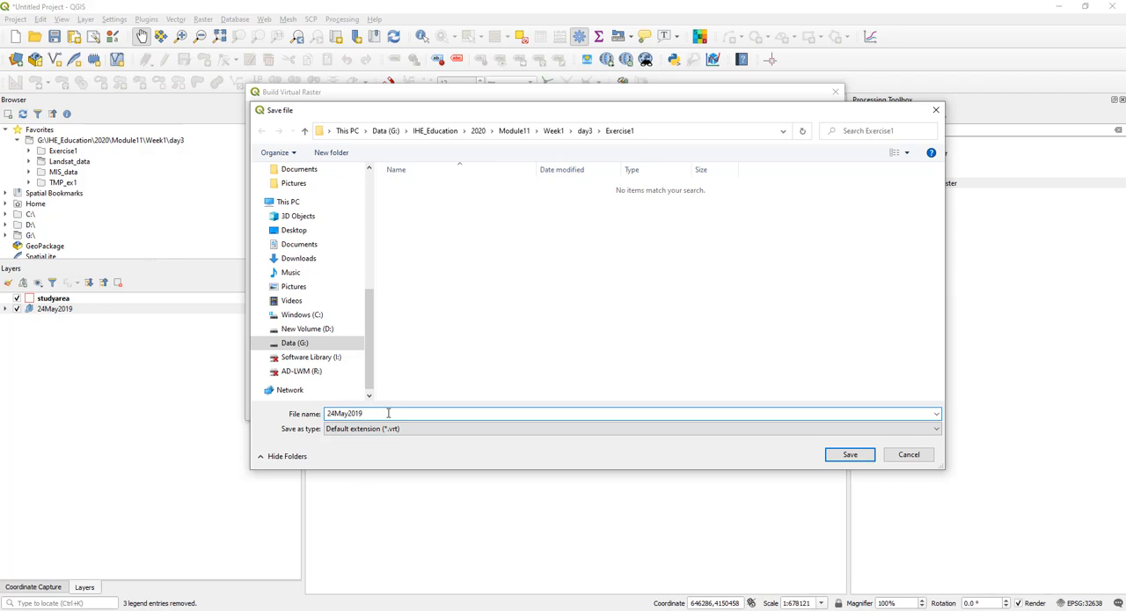
left_click(847, 454)
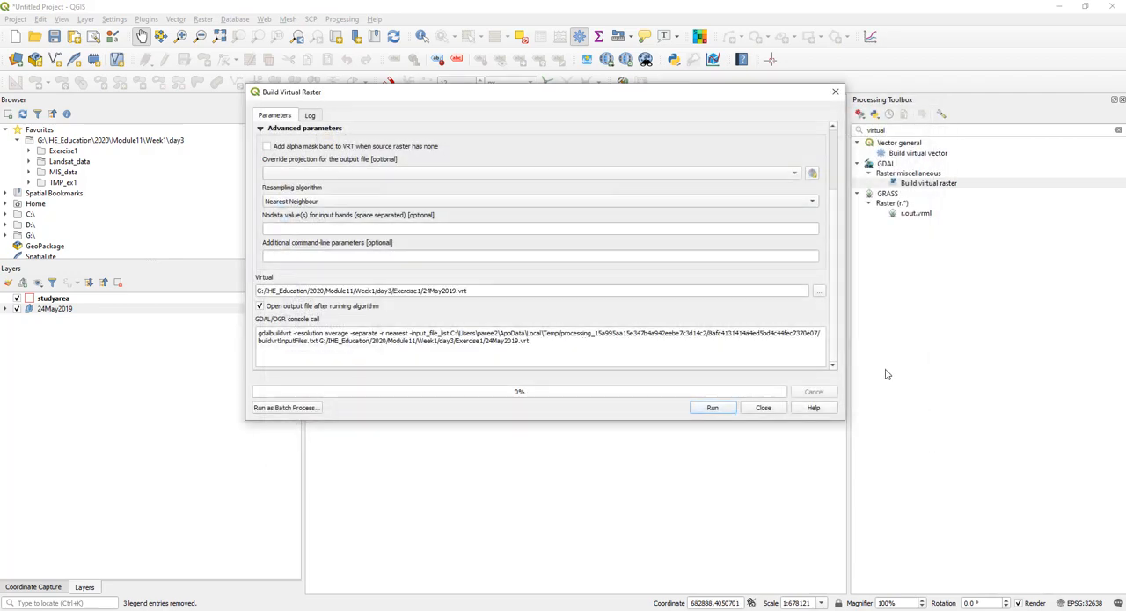
left_click(712, 407)
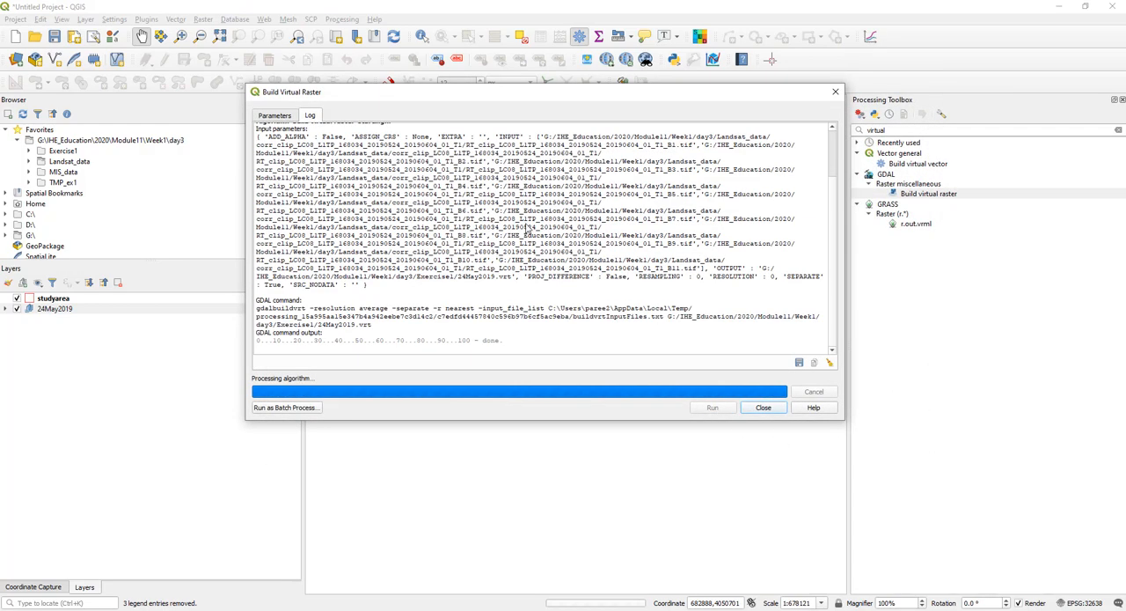
left_click(763, 408)
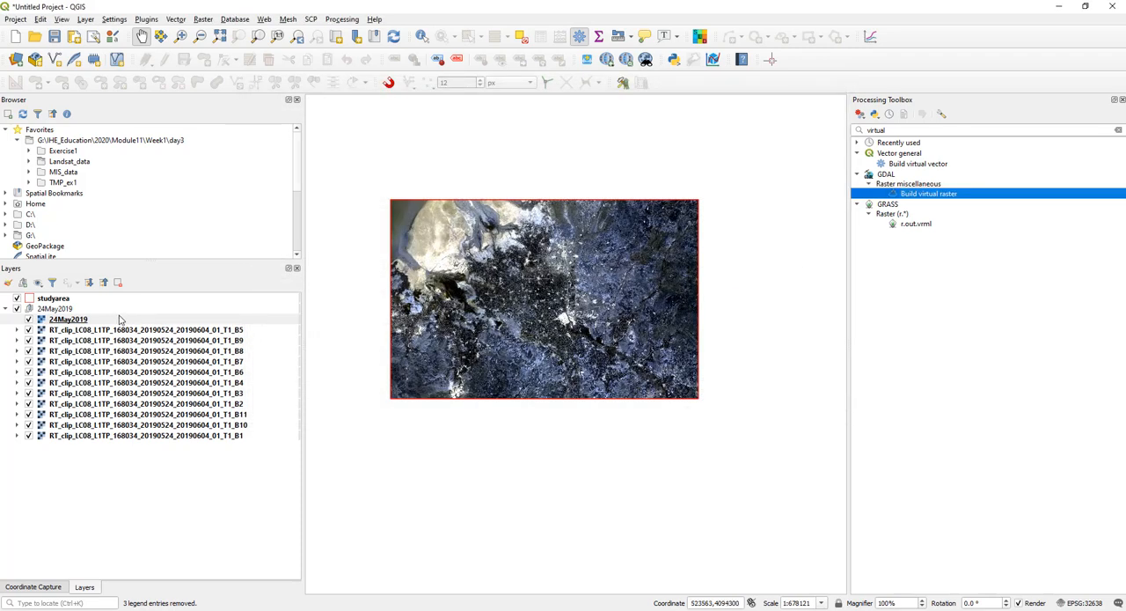
- Move the 24May2019 virtual raster out of the group to directly below studyarea, and collapse and hide the band group
left_click(120, 320)
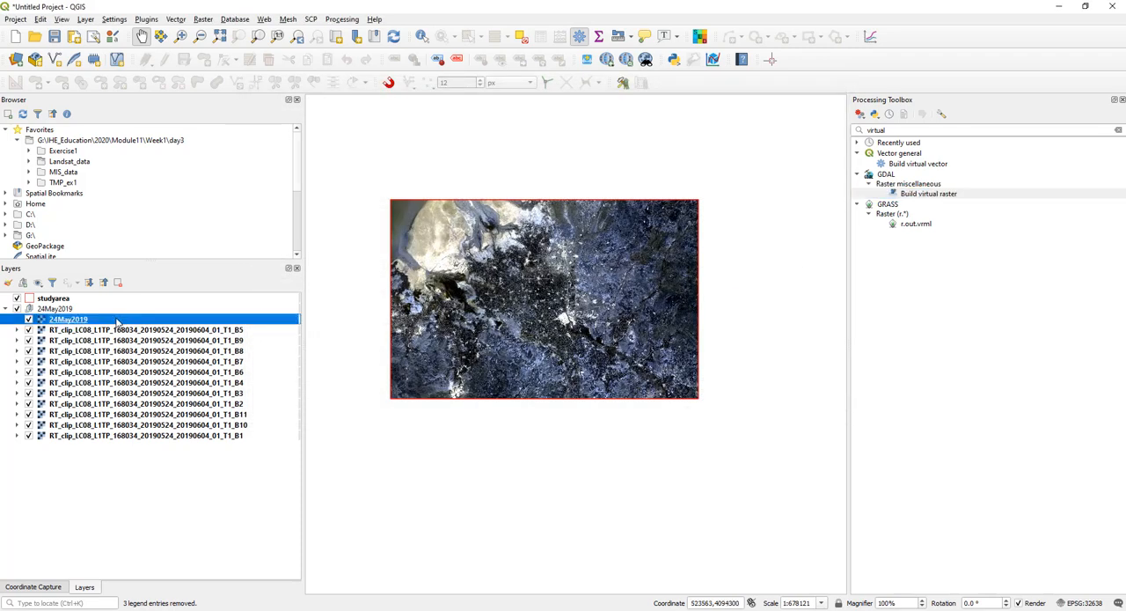
left_click_drag(117, 322, 144, 305)
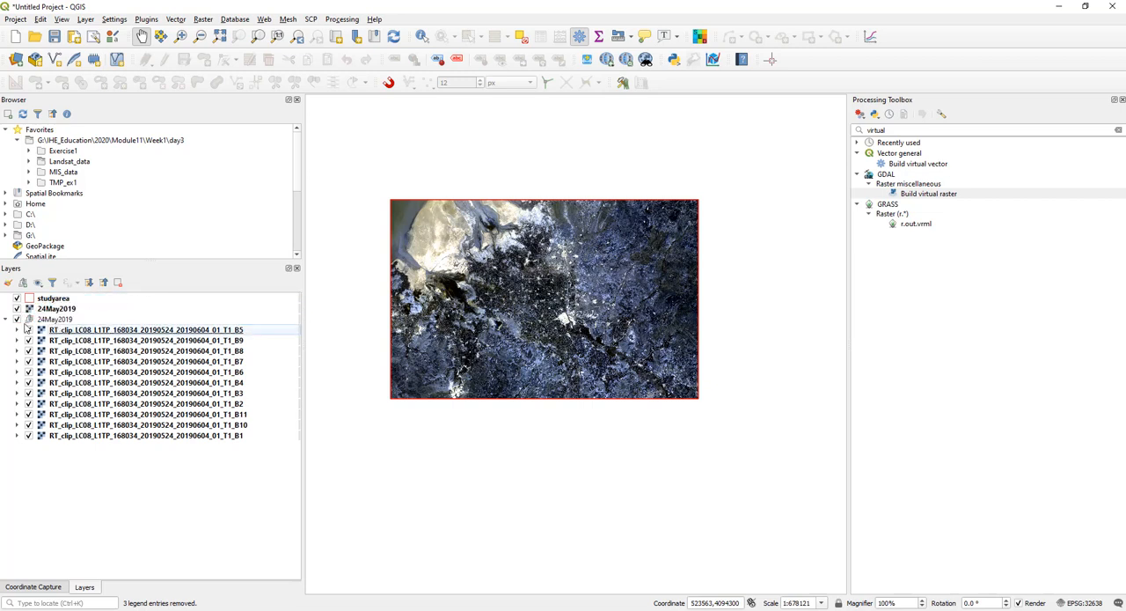
left_click(5, 319)
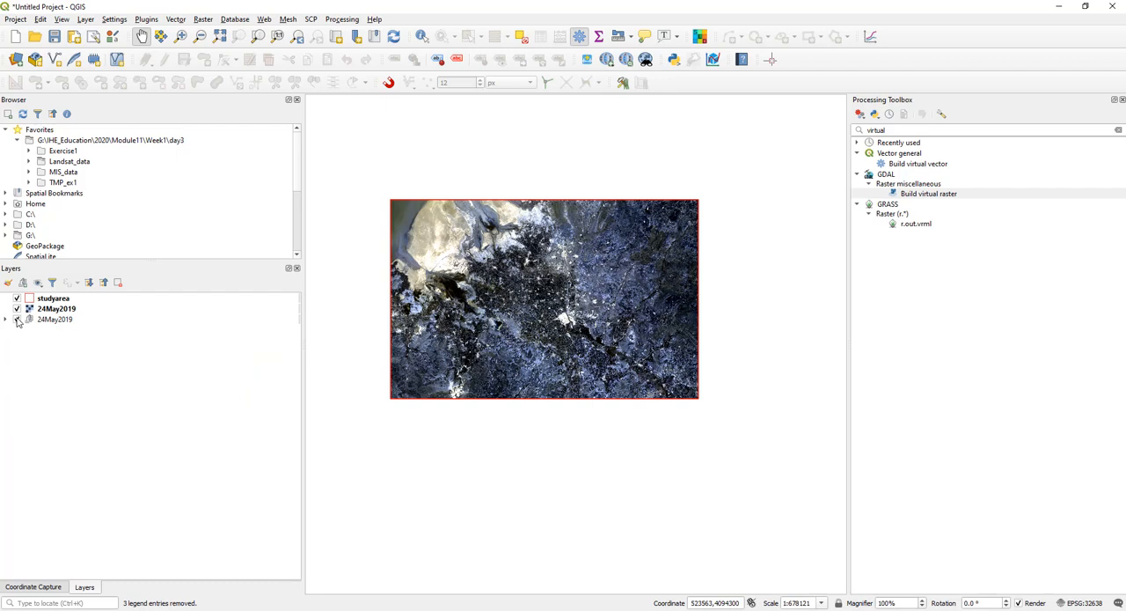
left_click(60, 311)
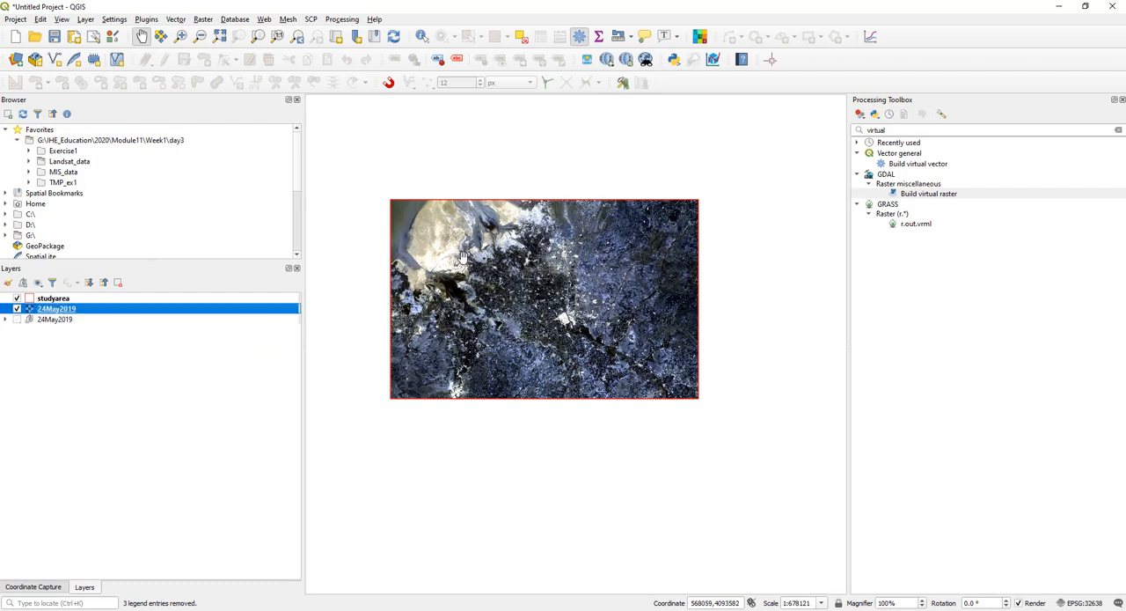
left_click(49, 322)
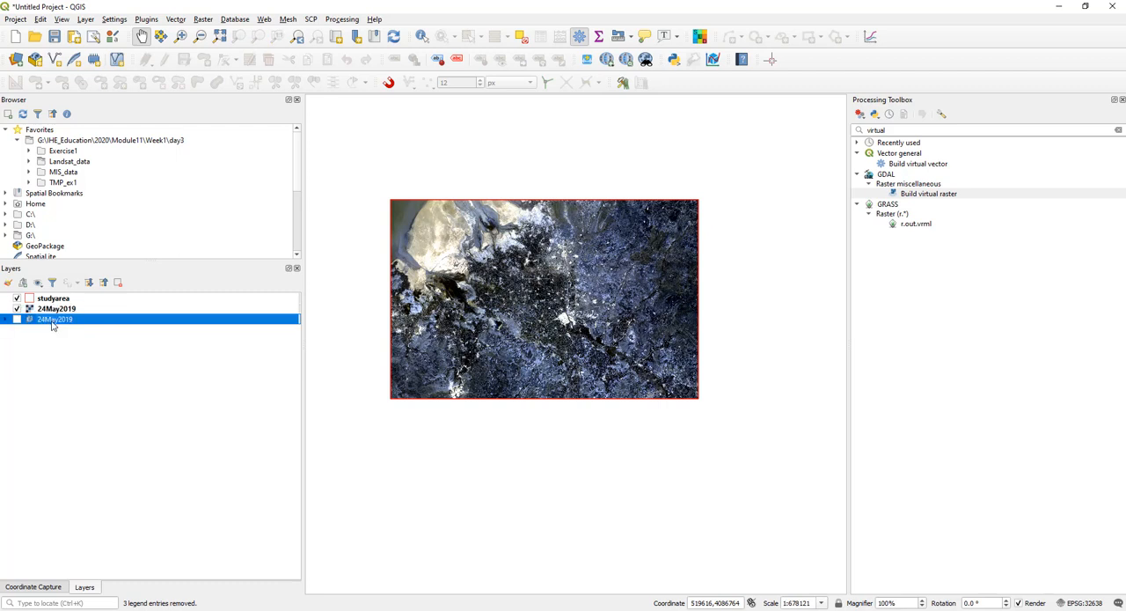
left_click(8, 320)
left_click(7, 320)
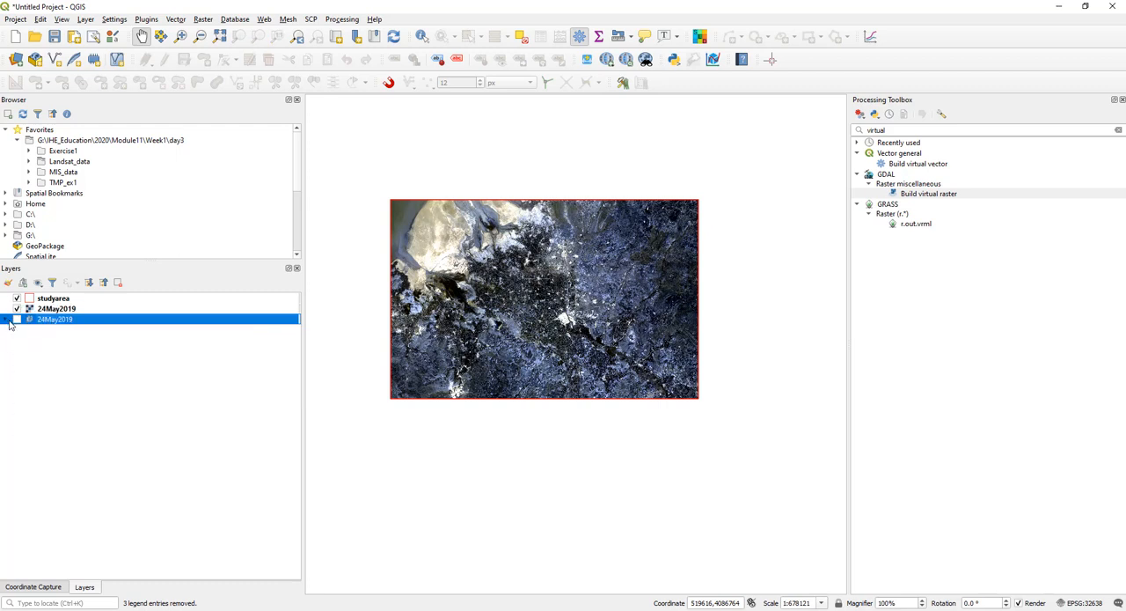
- Open the symbology properties of the 24May2019 virtual raster layer
left_click(74, 310)
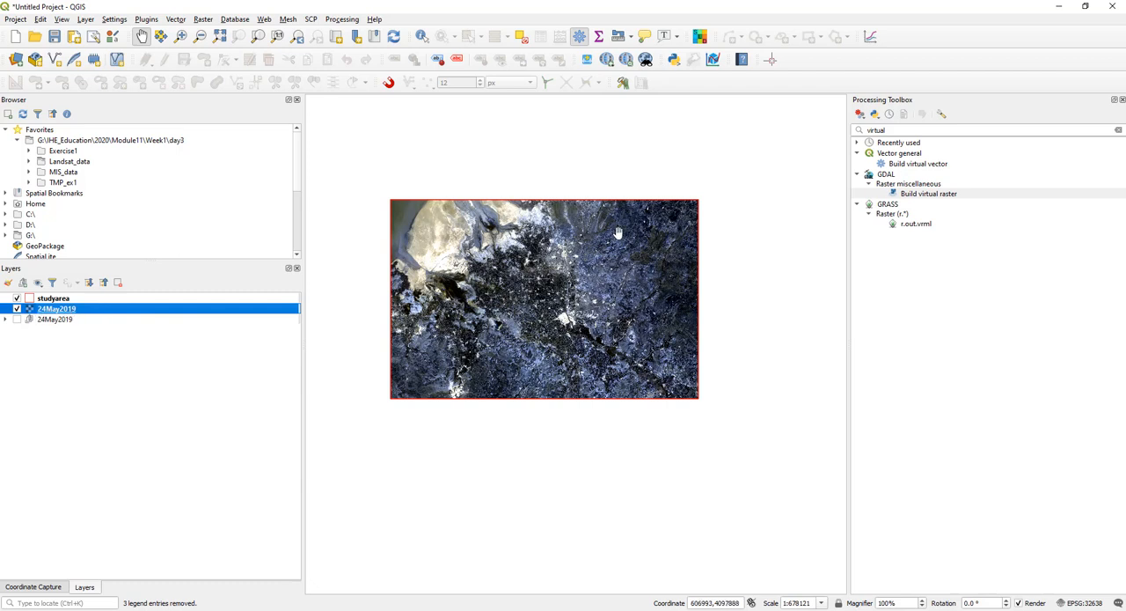
right_click(79, 312)
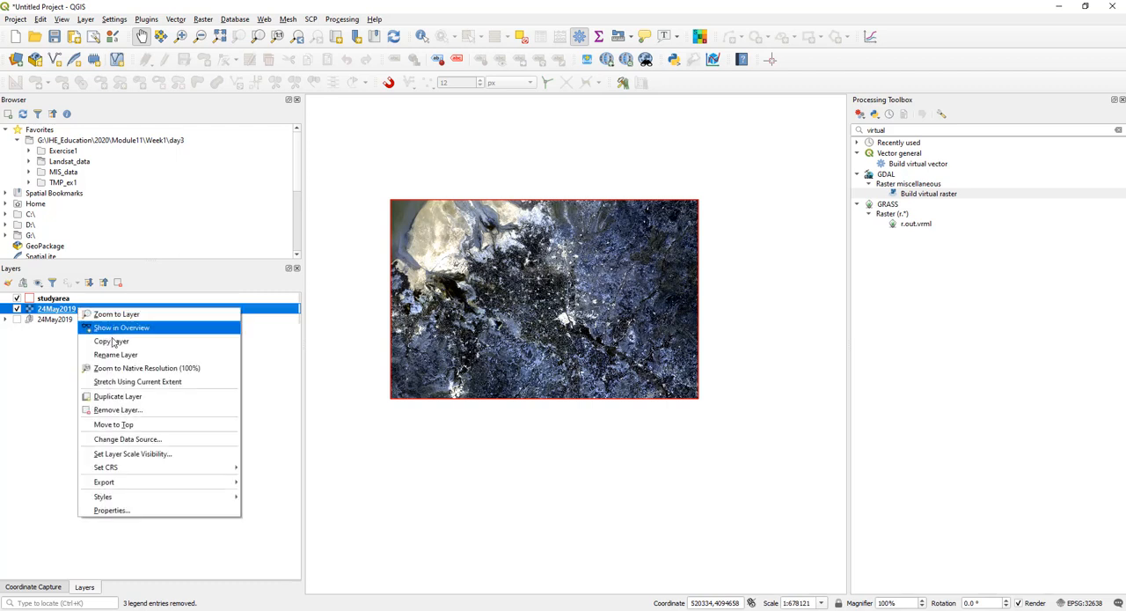
left_click(147, 513)
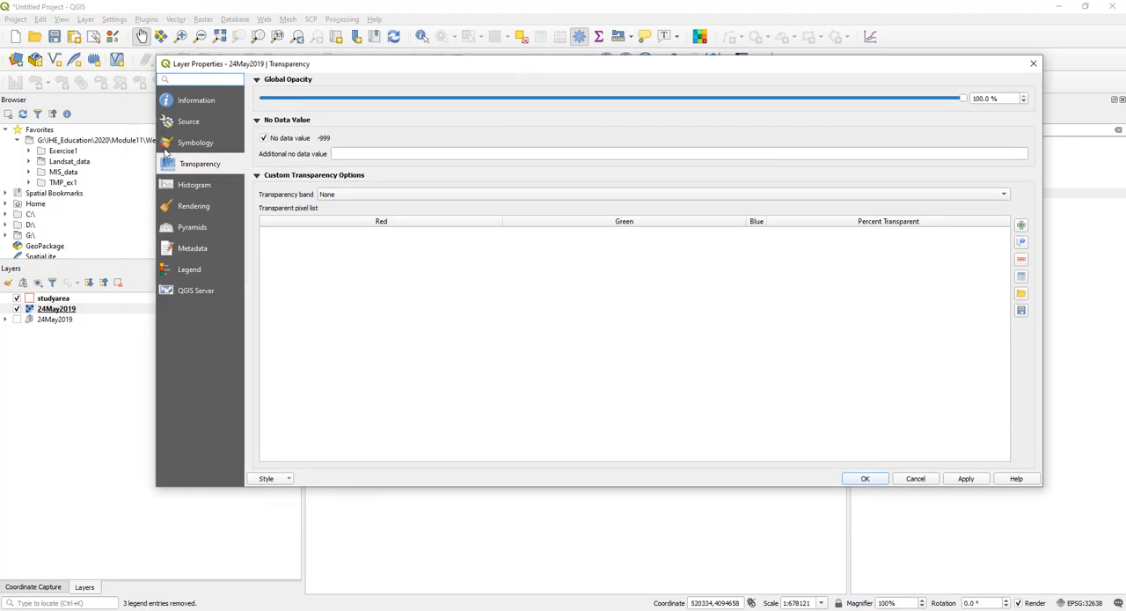
left_click(185, 144)
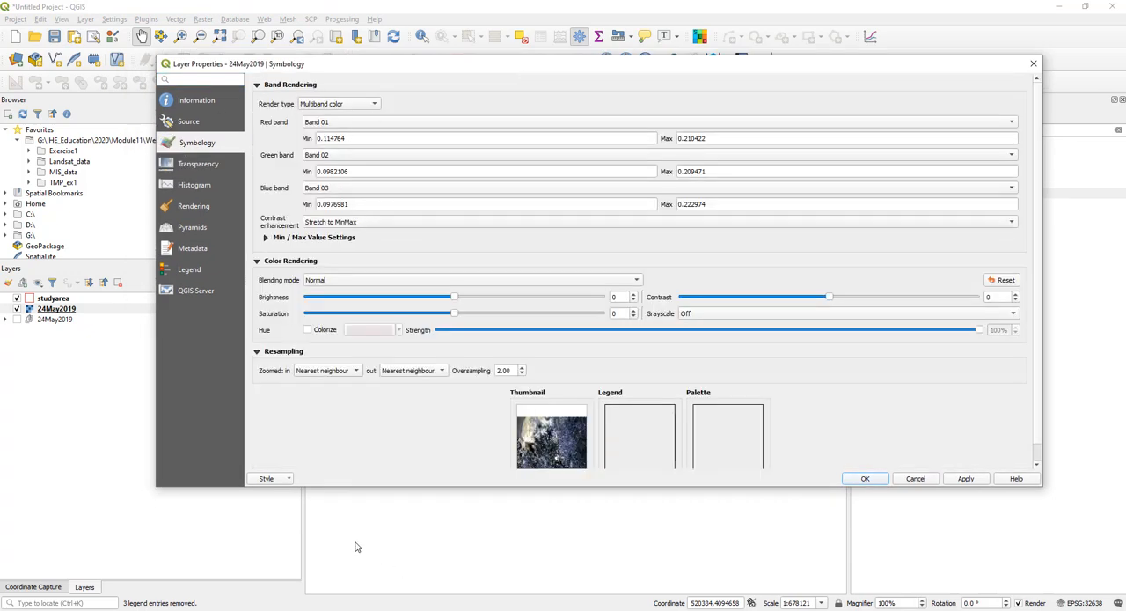
- Open Day3_satellitedata_analysis.pptx from the day3 folder in PowerPoint and display the Landsat 8 file structure slide
left_click(318, 609)
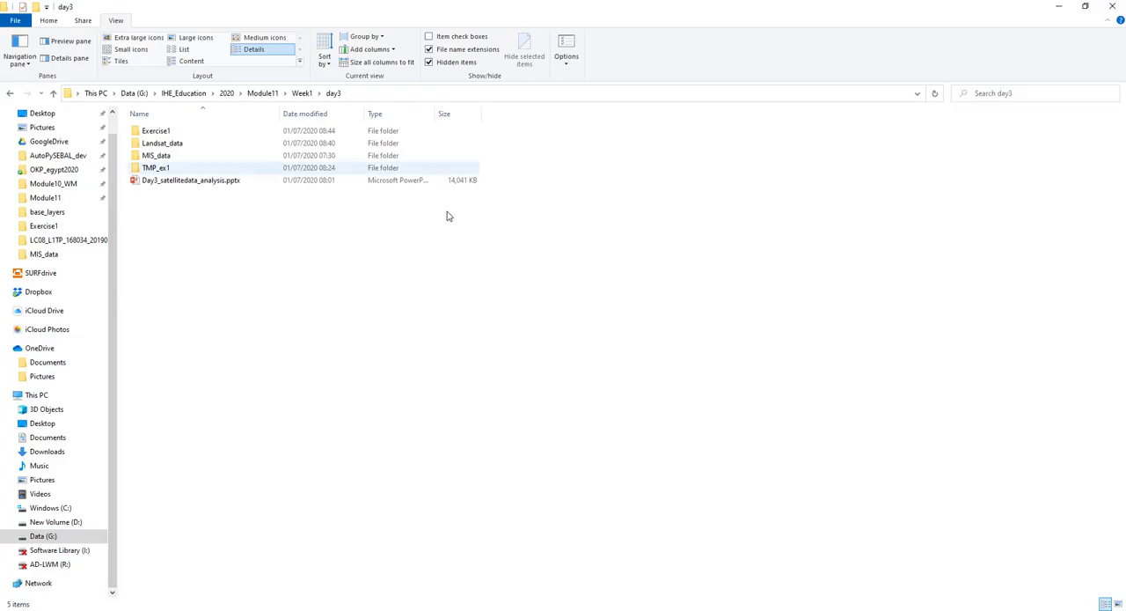
left_click(244, 181)
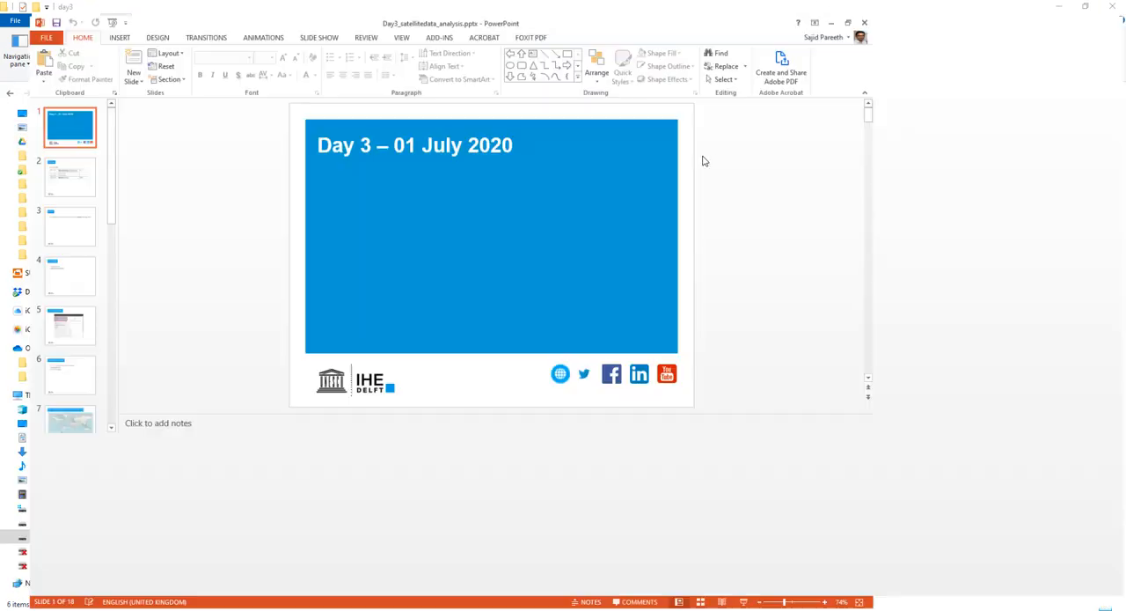
scroll(77, 331, "down", 9)
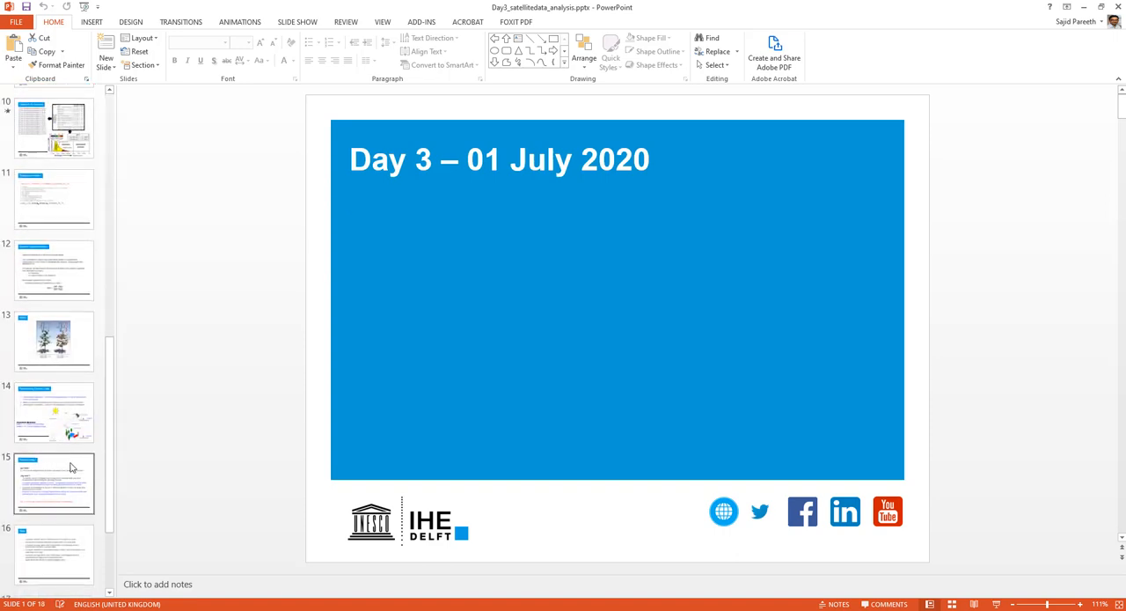
left_click(72, 410)
left_click(53, 128)
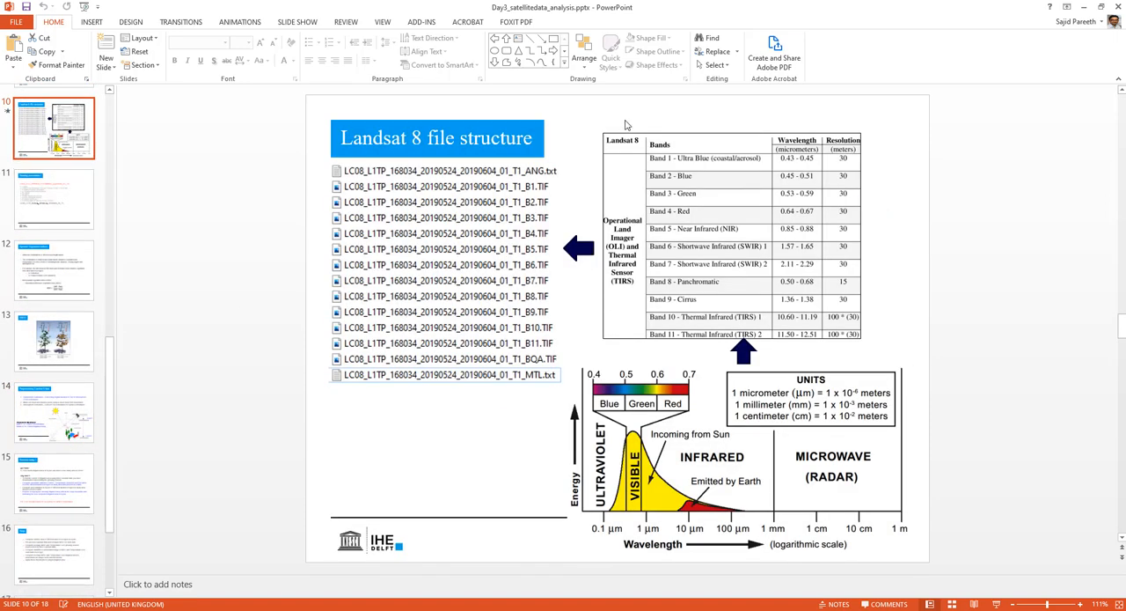
- Check the Landsat 8 band and wavelength table on the slide and switch back to QGIS
left_click(670, 196)
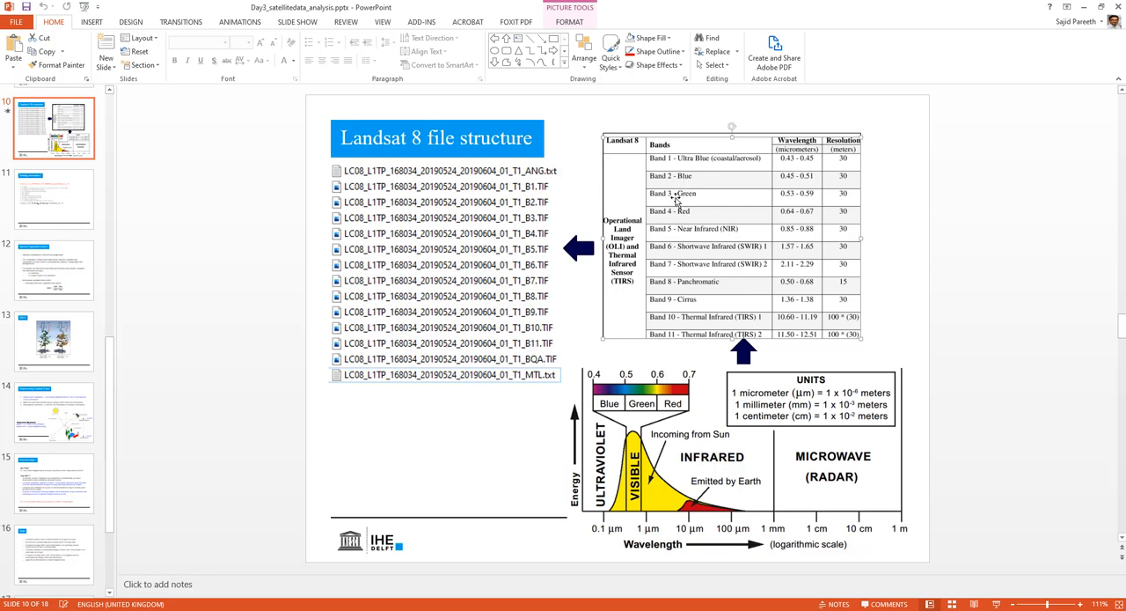
left_click(1084, 6)
left_click(431, 610)
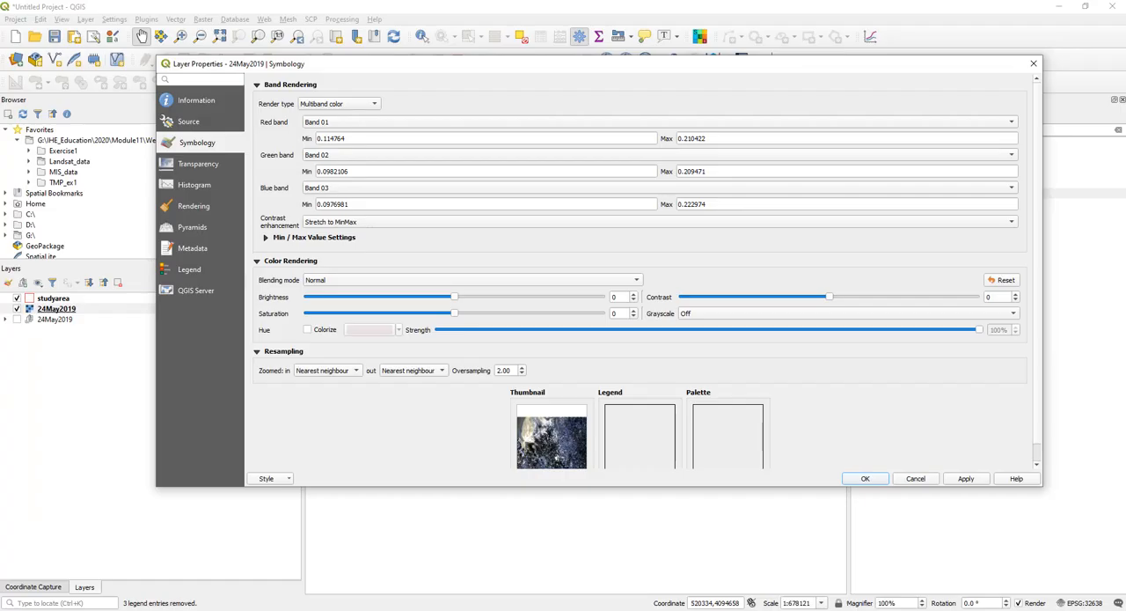
- Render the virtual raster with Band 04 as red, Band 03 as green and Band 02 as blue, and apply the settings
left_click(333, 123)
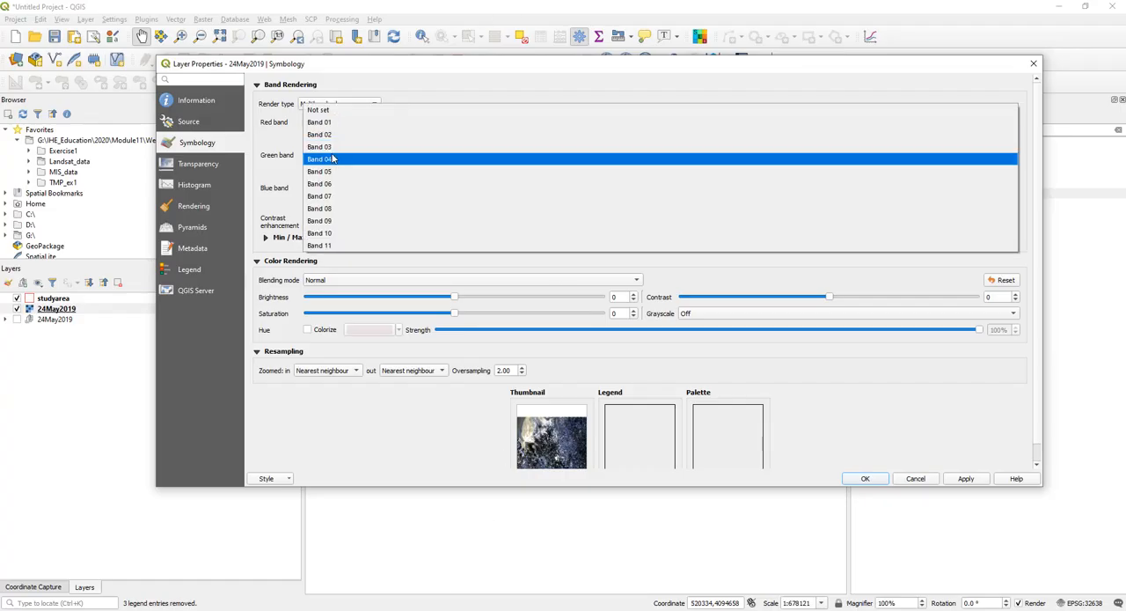
left_click(342, 155)
left_click(342, 155)
left_click(339, 167)
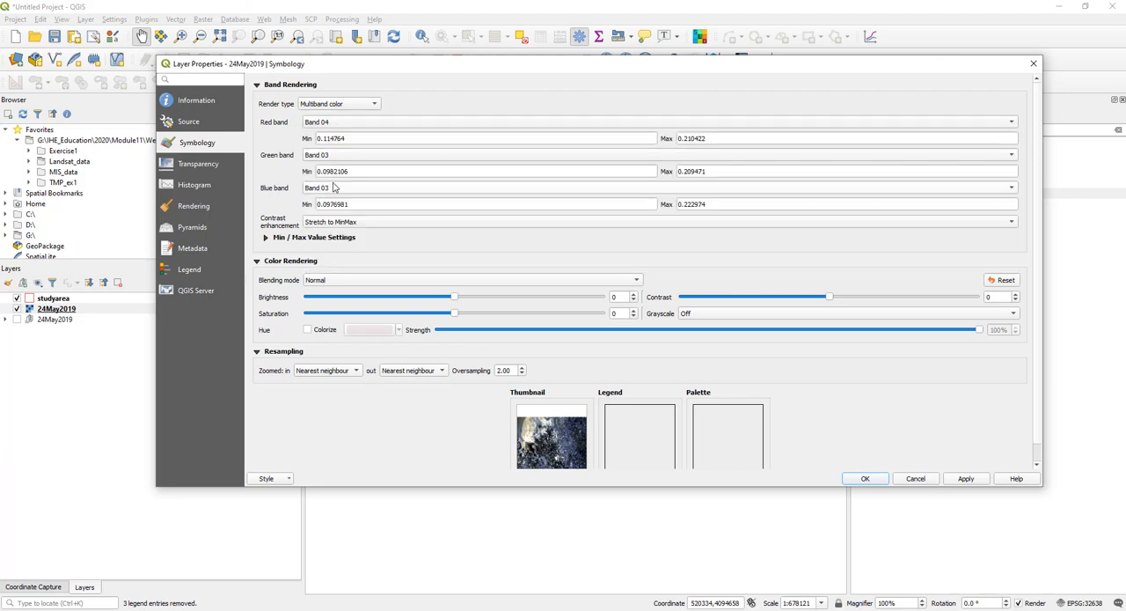
left_click(337, 187)
left_click(339, 175)
left_click(961, 478)
left_click(868, 479)
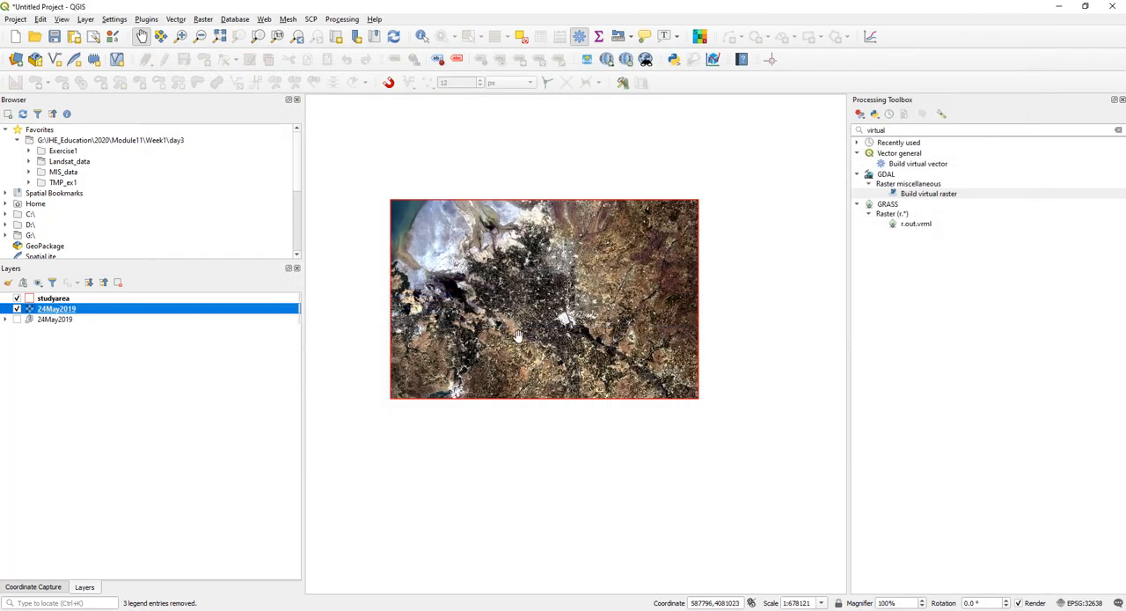
- Inspect the natural-colour composite up close and at full extent, with the Layers panel narrowed to enlarge the map
scroll(518, 325, "up", 1)
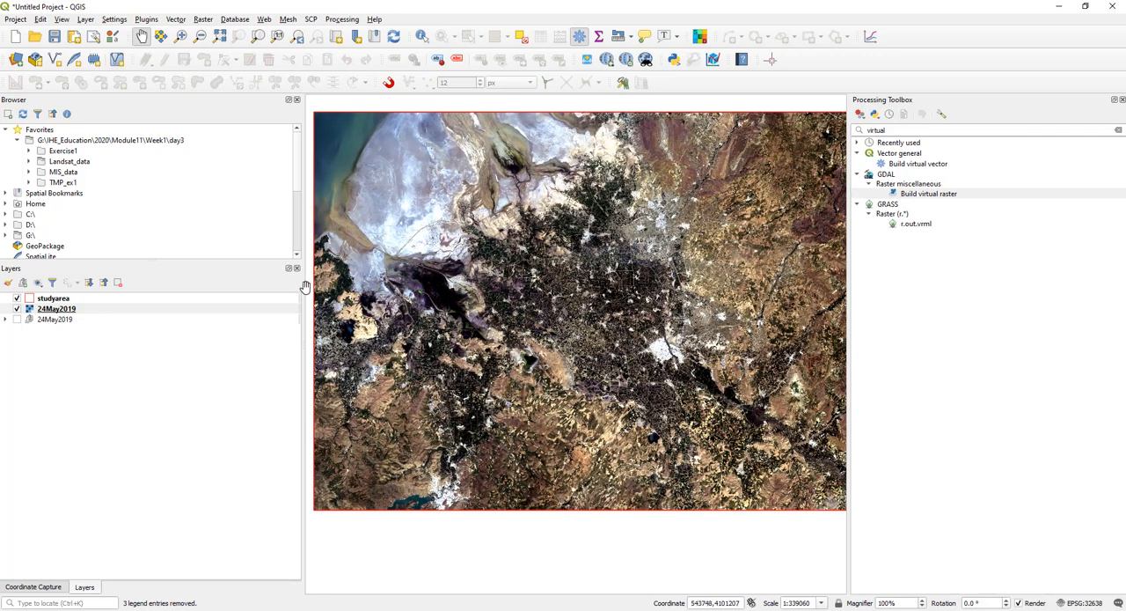
left_click_drag(304, 287, 189, 293)
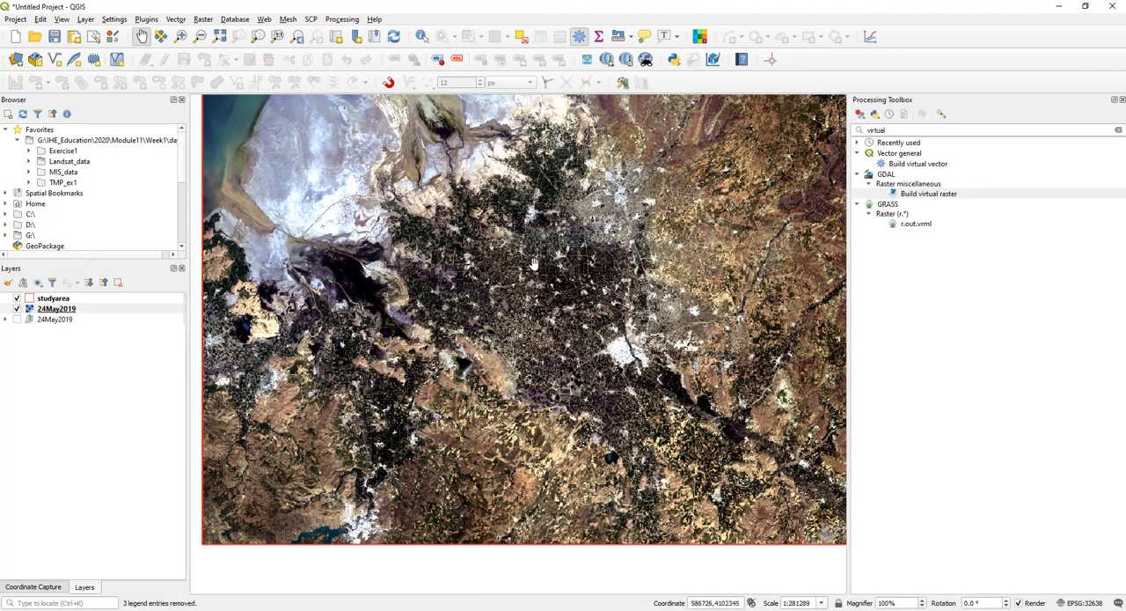
scroll(529, 283, "down", 1)
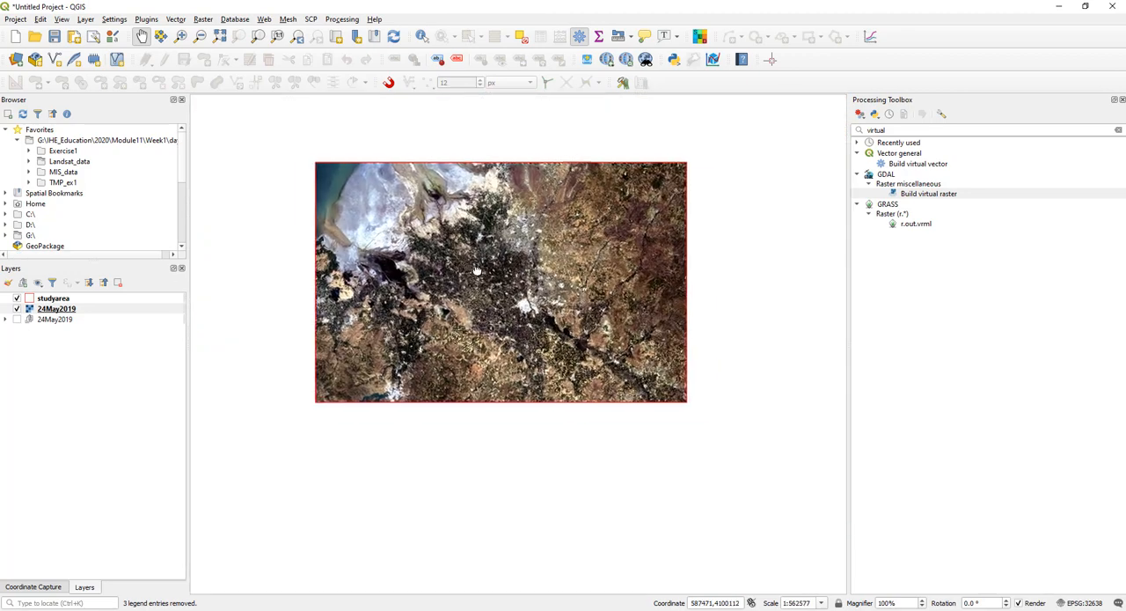
- Open the symbology properties of the 24May2019 virtual raster and consult the Landsat 8 band table in PowerPoint before returning to QGIS
right_click(119, 309)
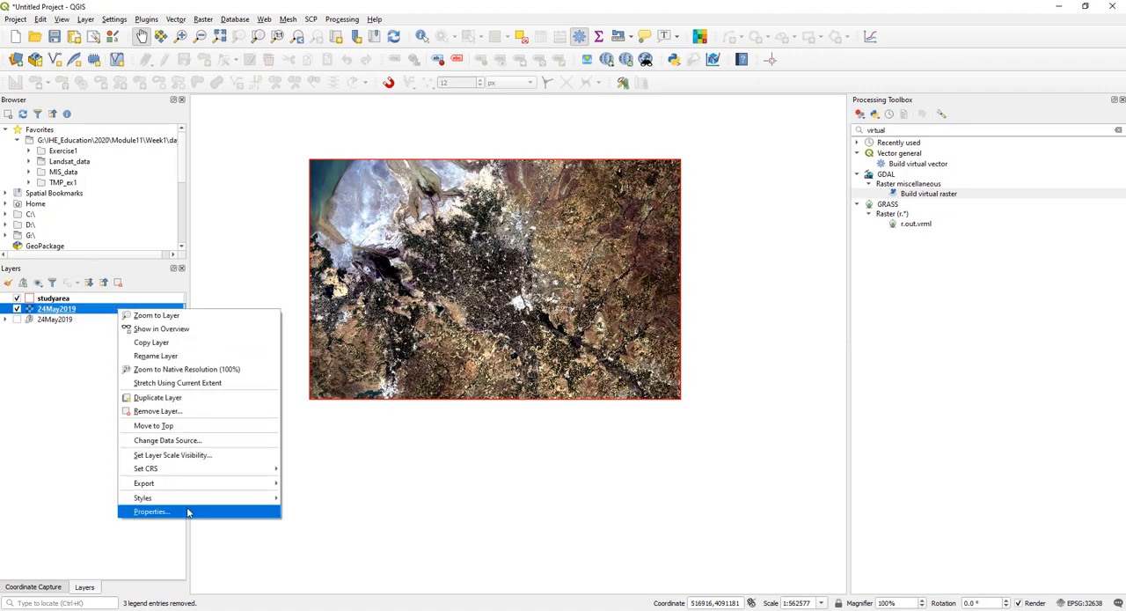
left_click(188, 513)
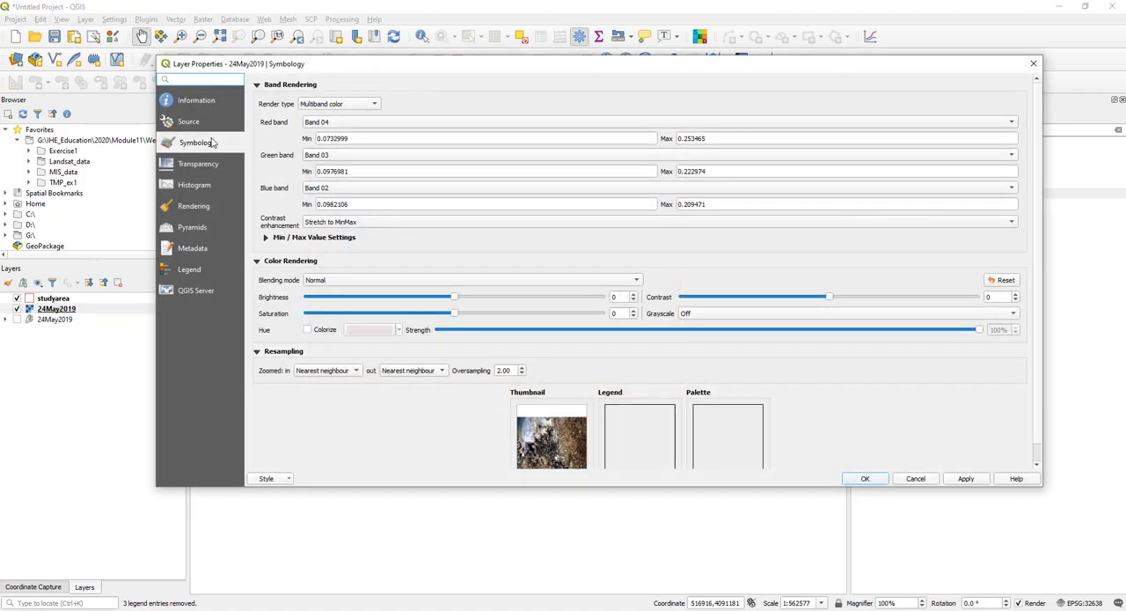
left_click(360, 123)
left_click(365, 125)
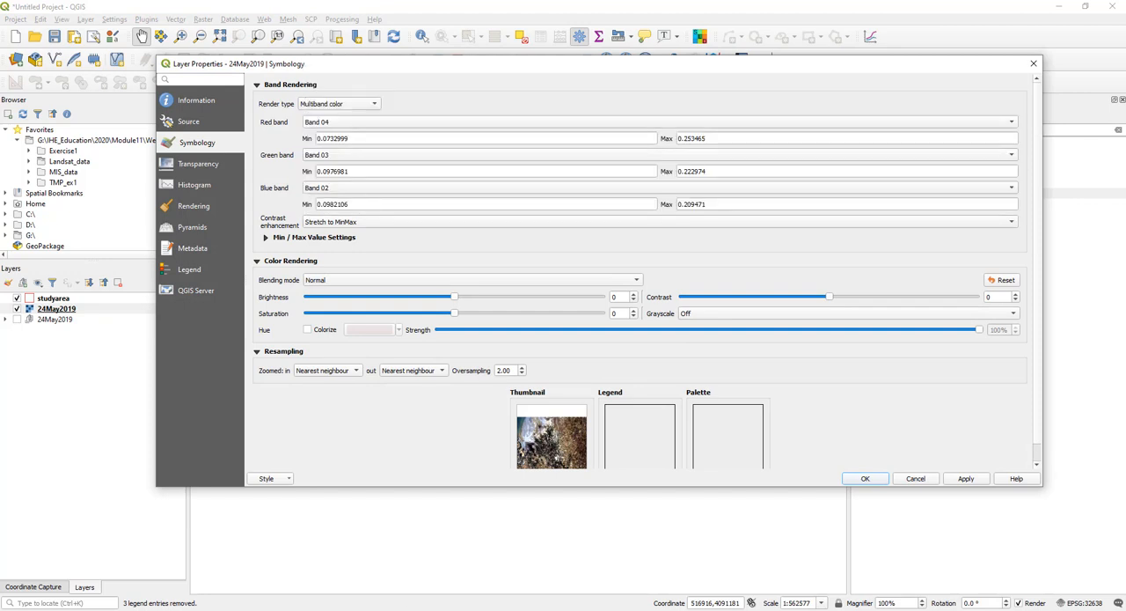
left_click(410, 577)
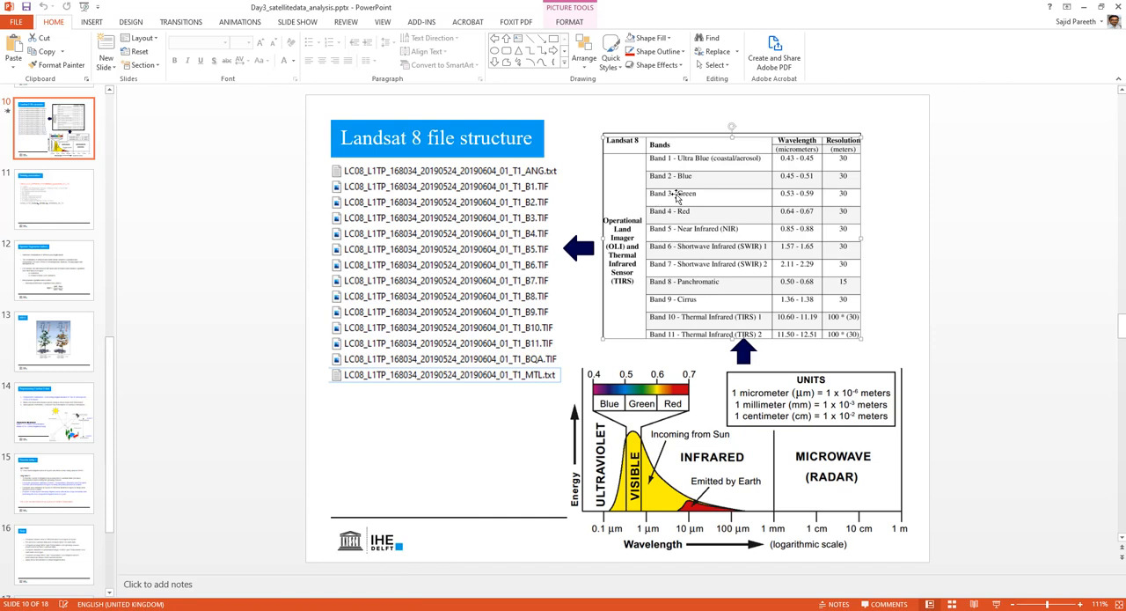
left_click(1085, 7)
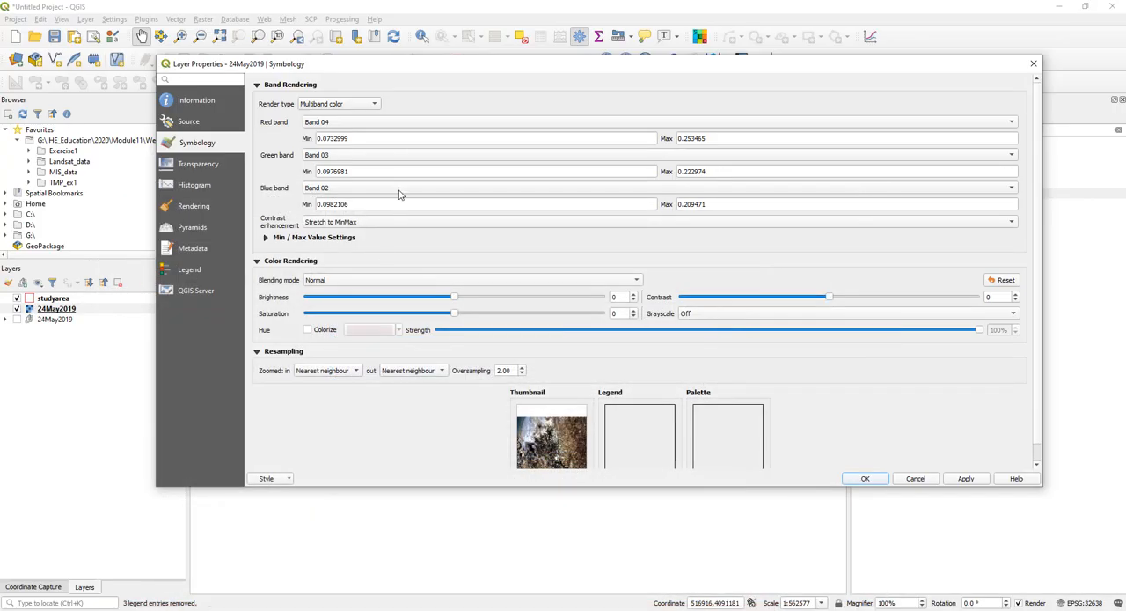
- Assign Band 05 to the red channel and Band 04 to the green channel of the 24May2019 raster
left_click(368, 122)
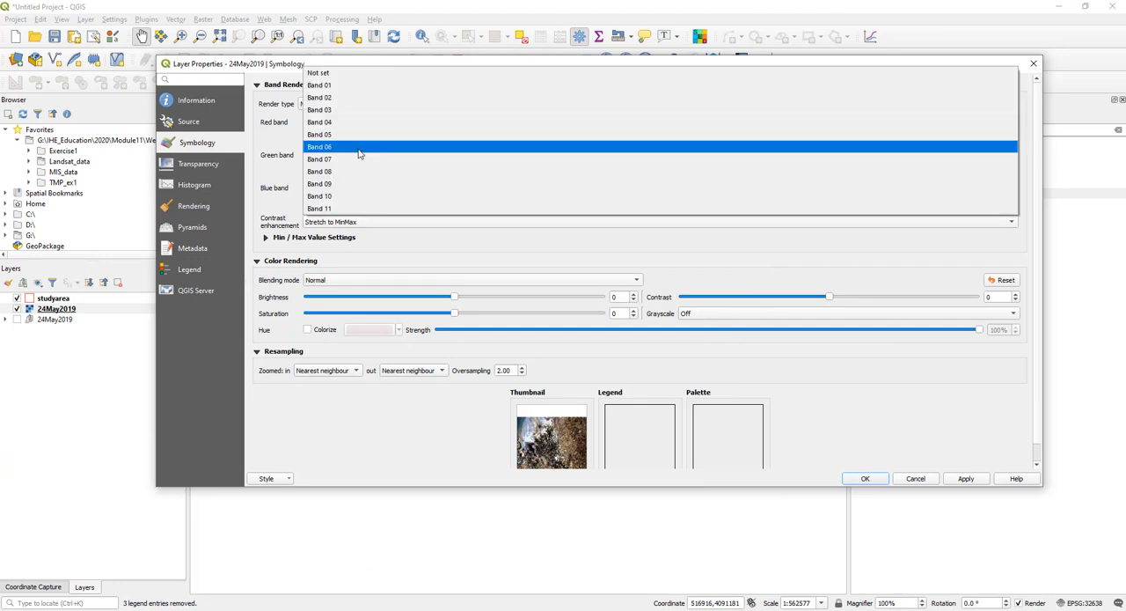
left_click(369, 135)
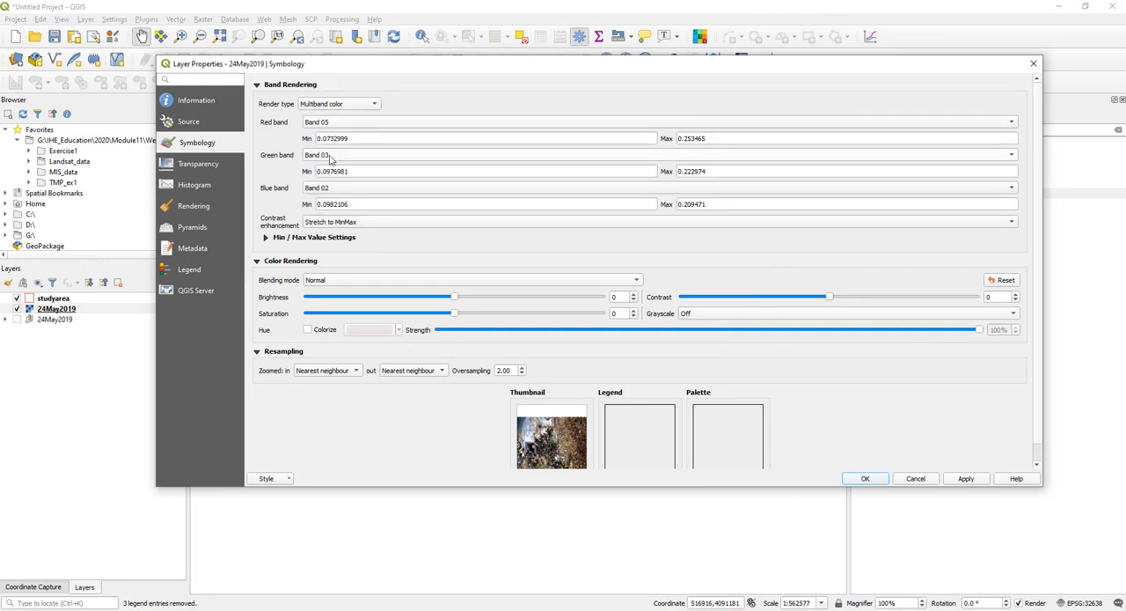
left_click(331, 155)
left_click(354, 174)
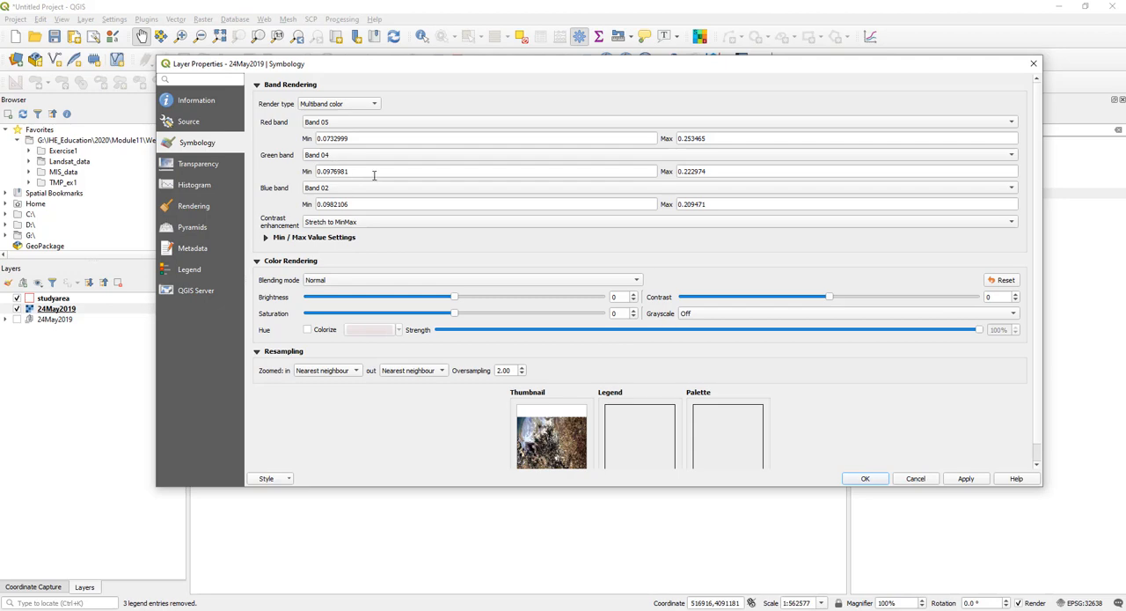
- Recheck the band table in PowerPoint, set the raster's blue channel to Band 03 in QGIS, and apply the rendering
mouse_move(330, 609)
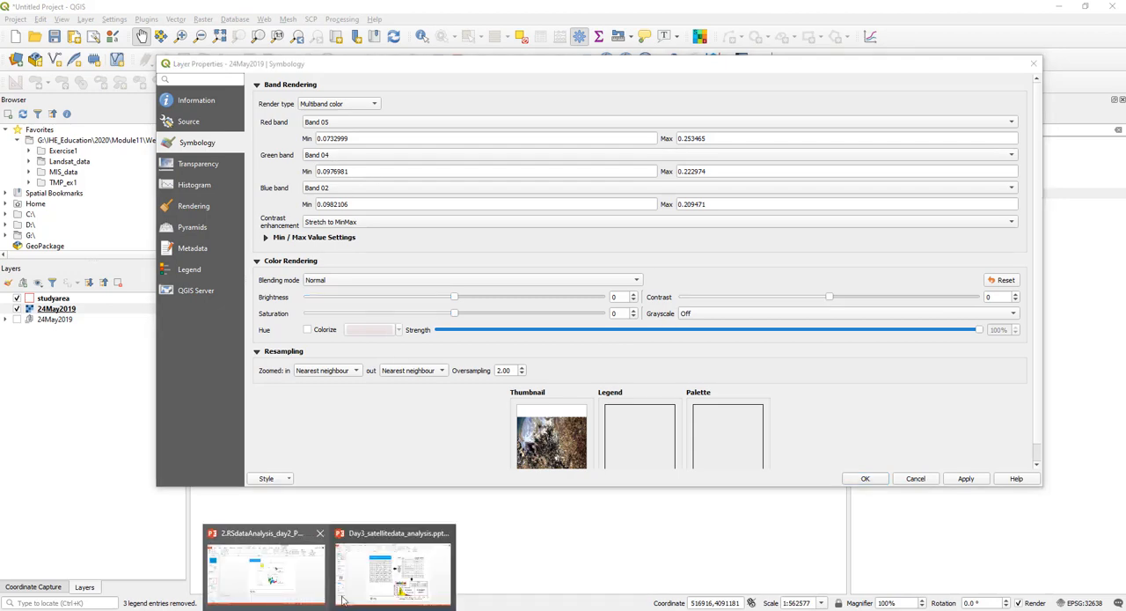
left_click(395, 566)
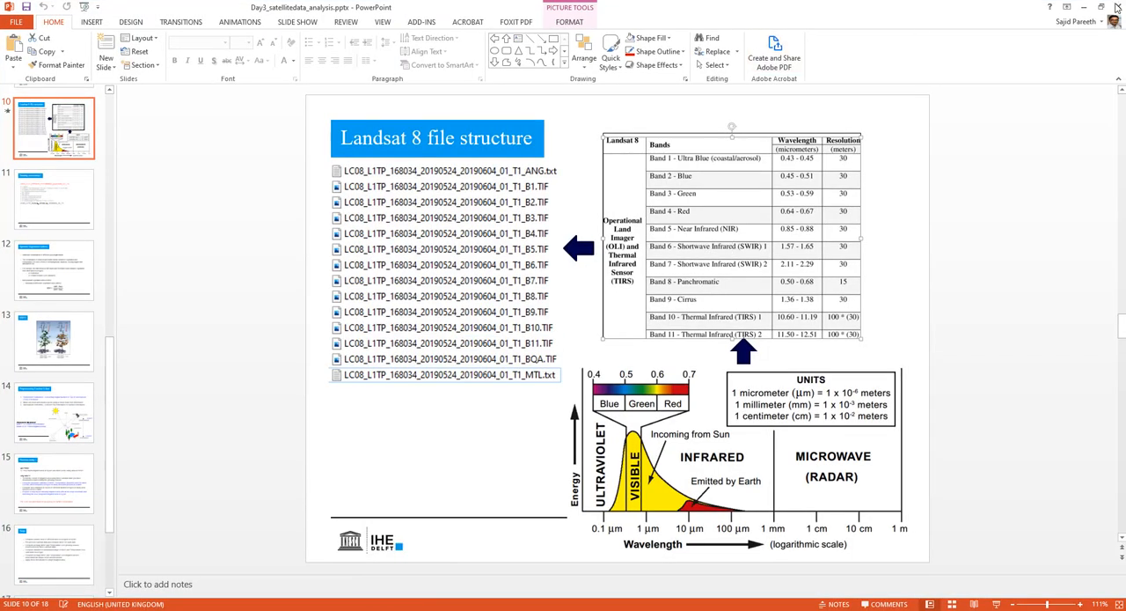
left_click(1083, 7)
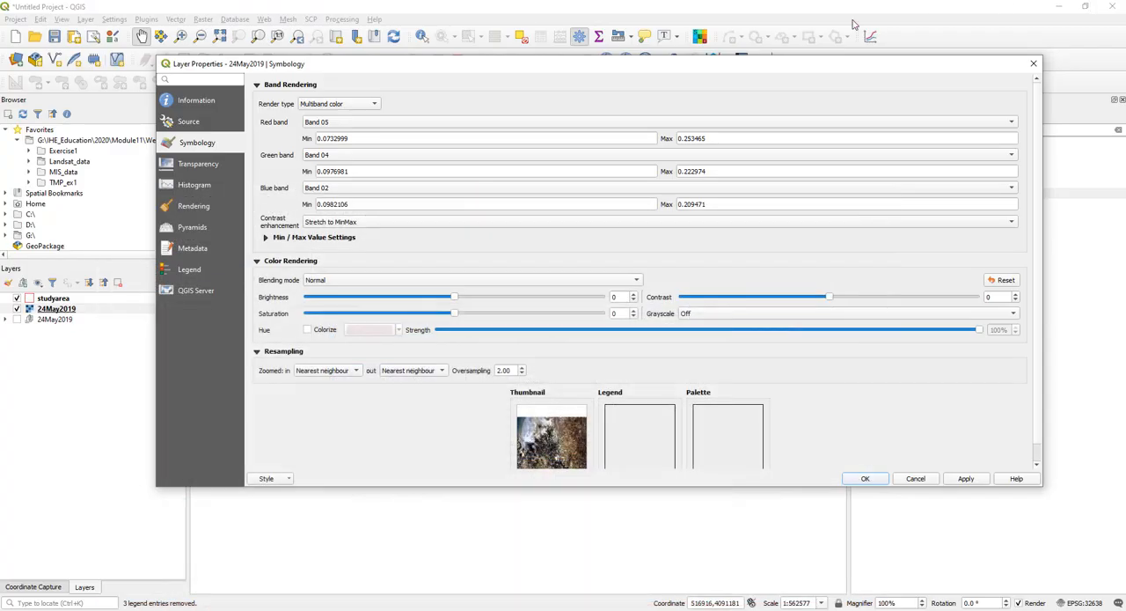
left_click(332, 190)
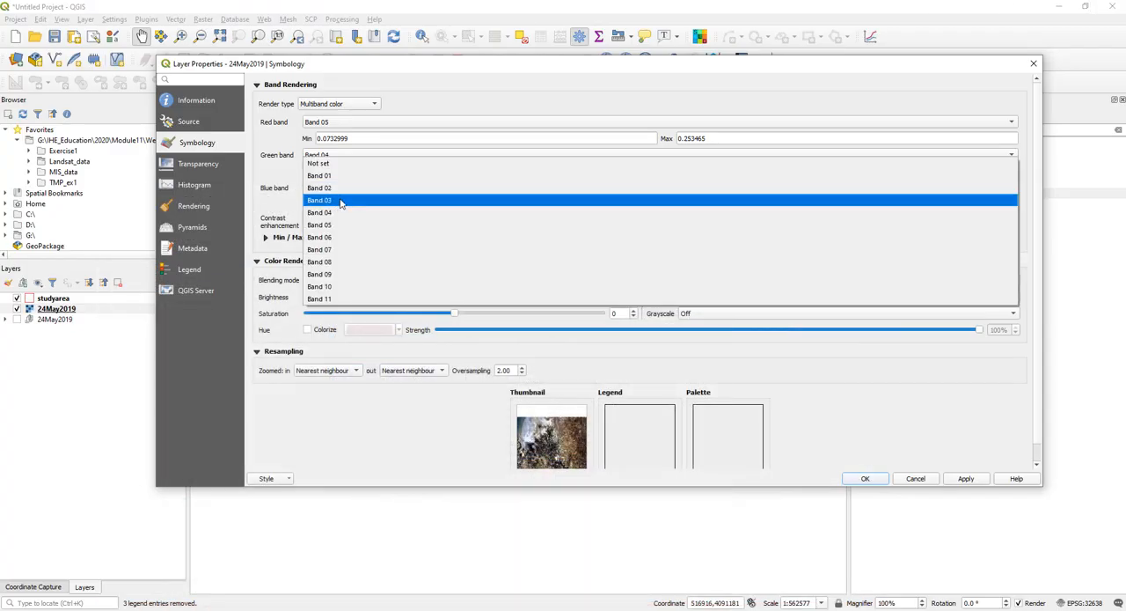
left_click(341, 200)
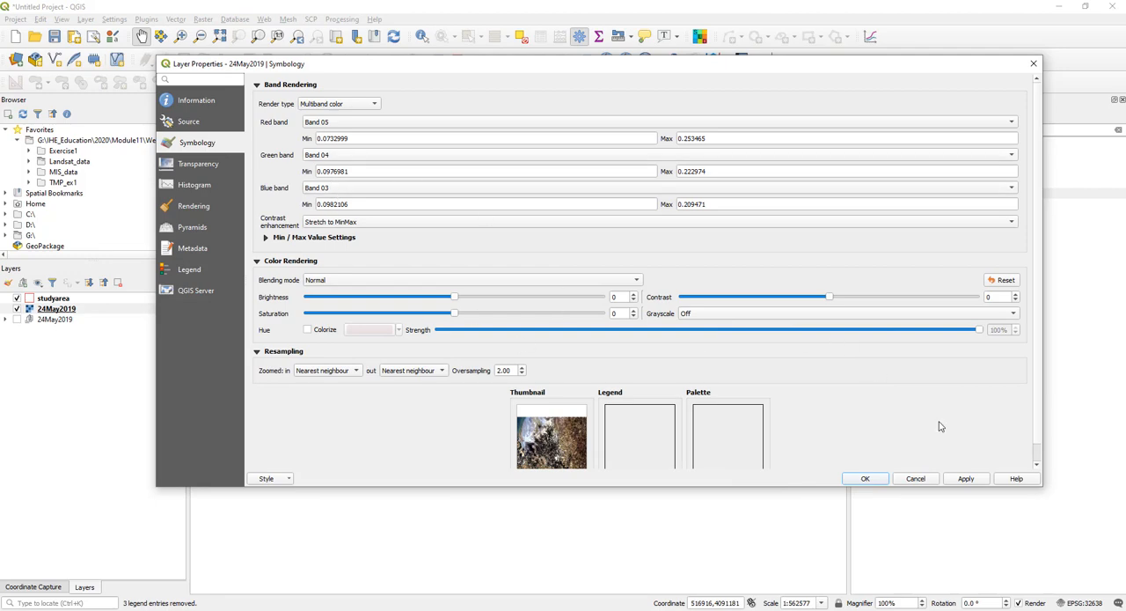
left_click(966, 478)
left_click(865, 478)
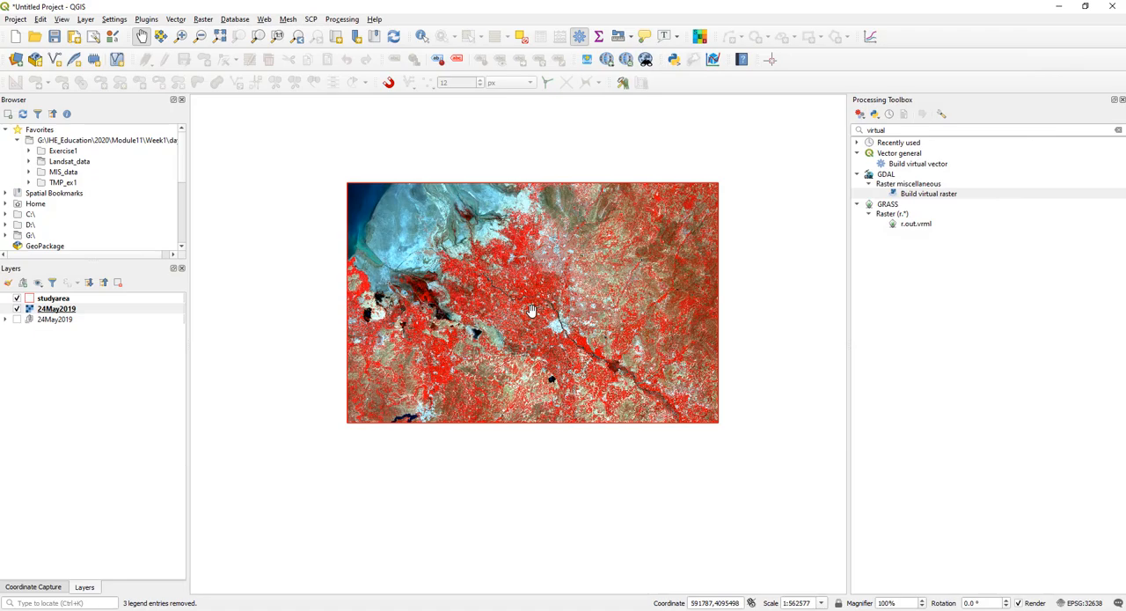
- Examine the vegetation, fields and meandering river up close in the false-colour composite, northwest of the large city
scroll(532, 309, "up", 2)
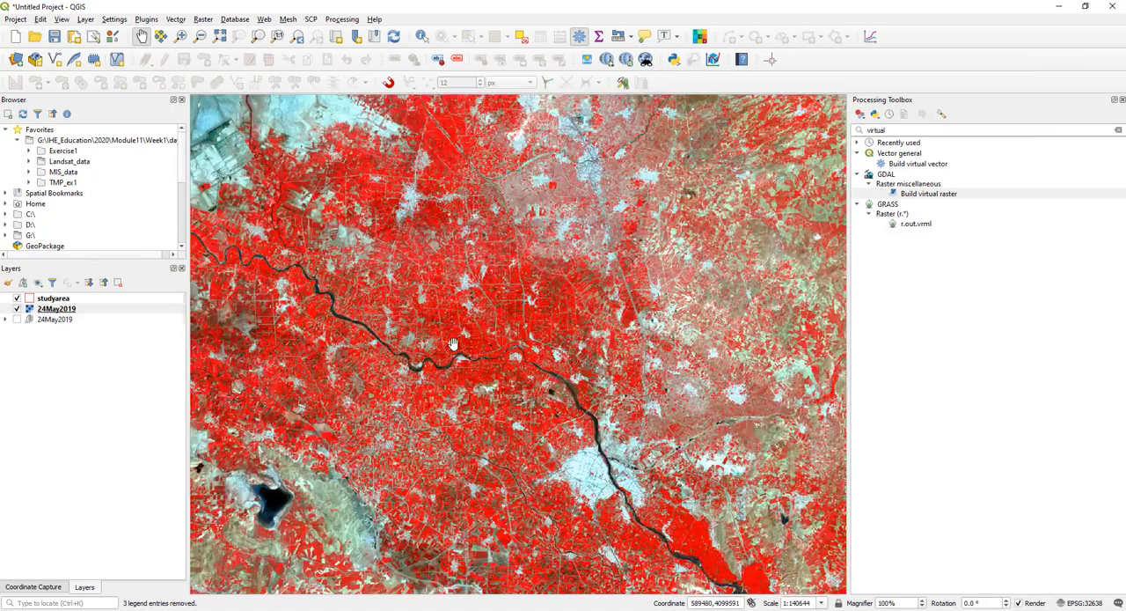
scroll(453, 339, "up", 1)
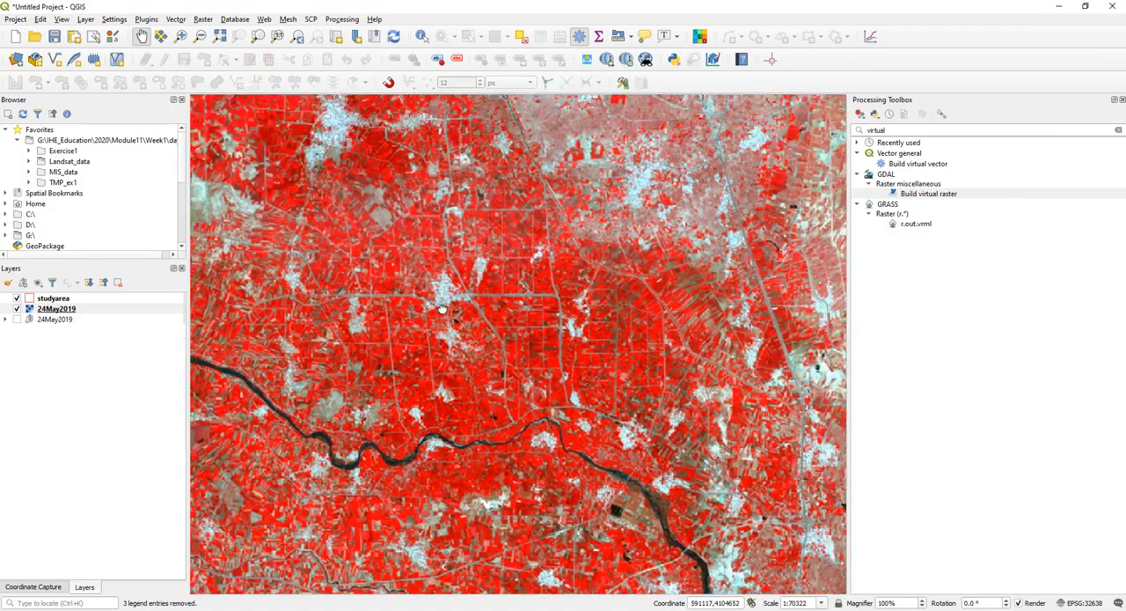
left_click_drag(291, 252, 671, 348)
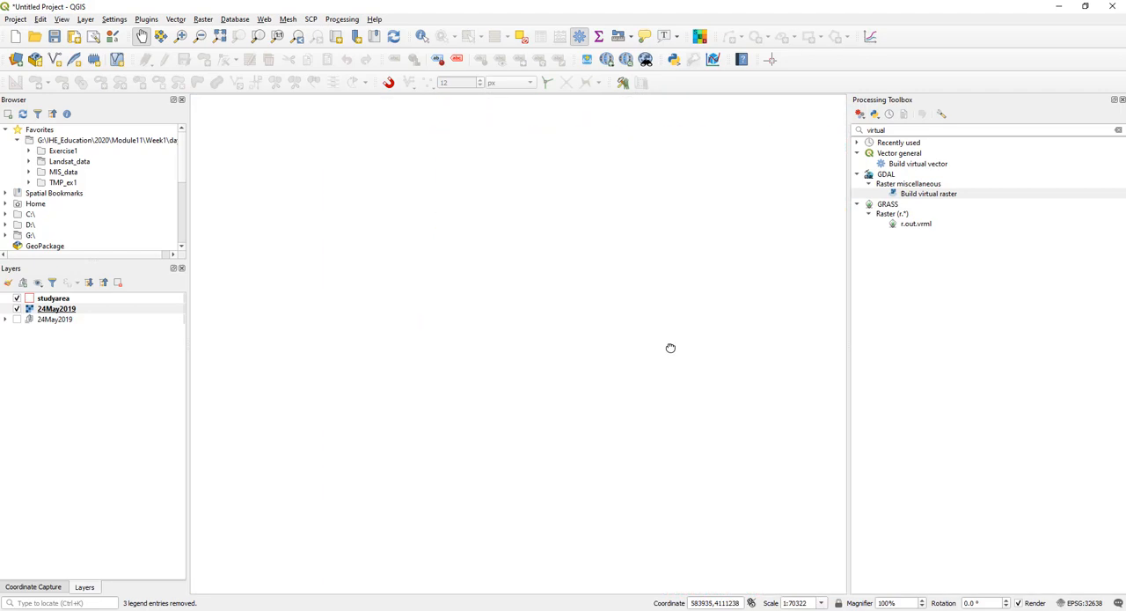
left_click_drag(388, 352, 522, 284)
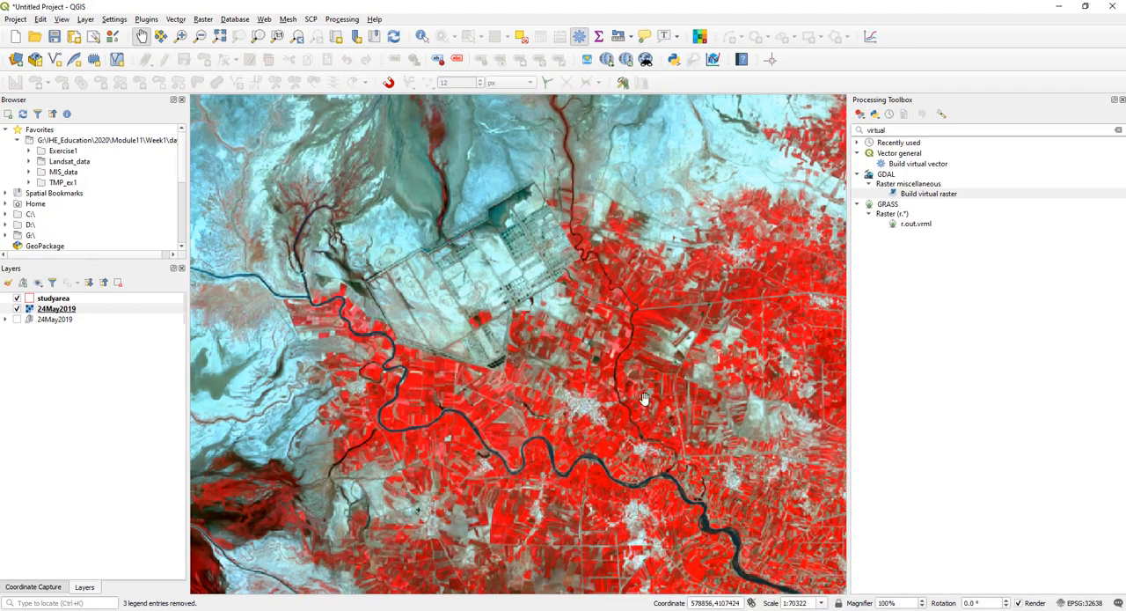
scroll(357, 334, "up", 1)
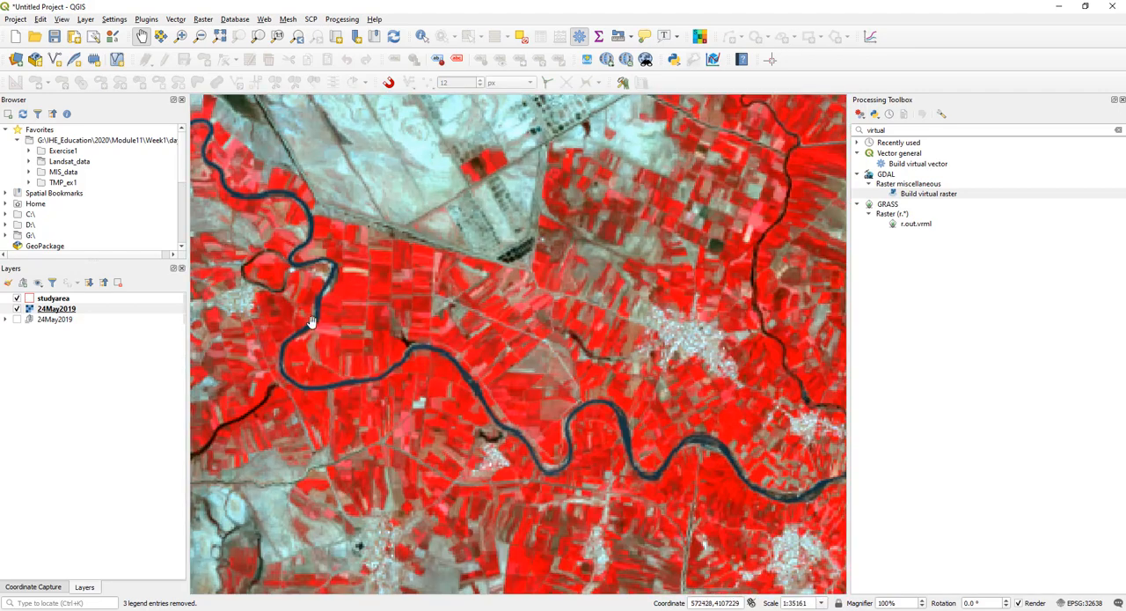
left_click_drag(610, 388, 438, 299)
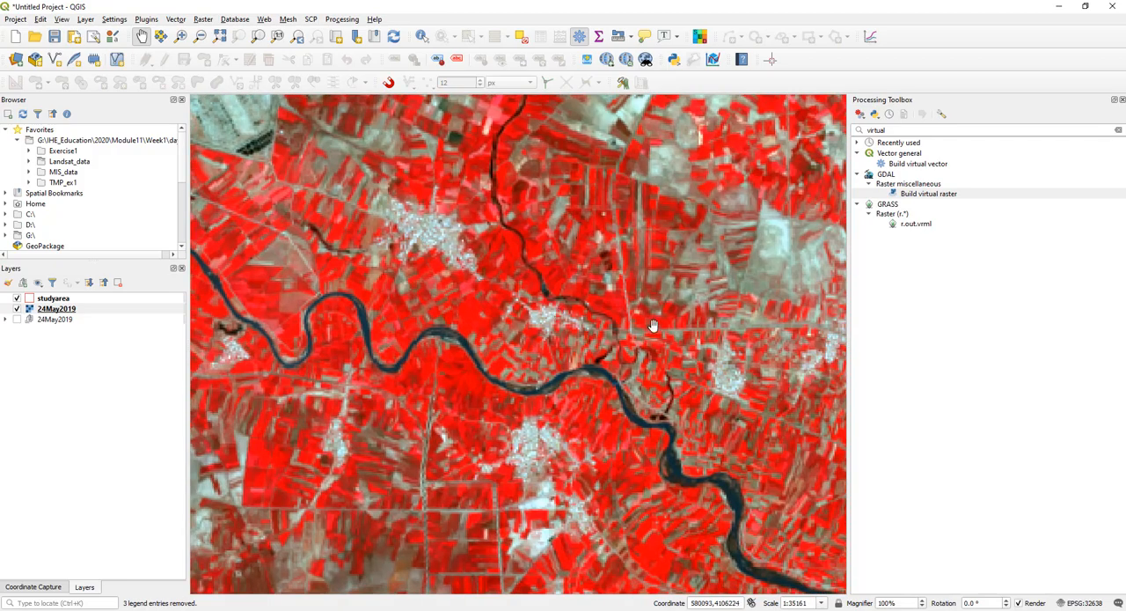
left_click_drag(652, 325, 466, 226)
- Examine the large city along the river in the false-colour composite and compare it with the surrounding study area
scroll(607, 255, "down", 1)
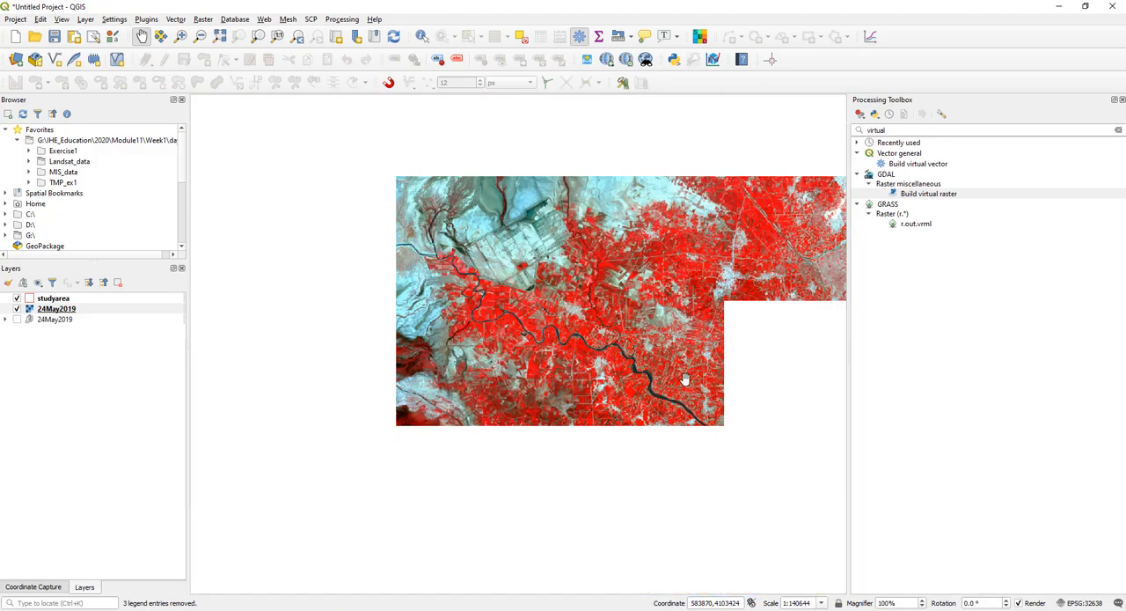
scroll(326, 195, "down", 1)
scroll(519, 339, "up", 1)
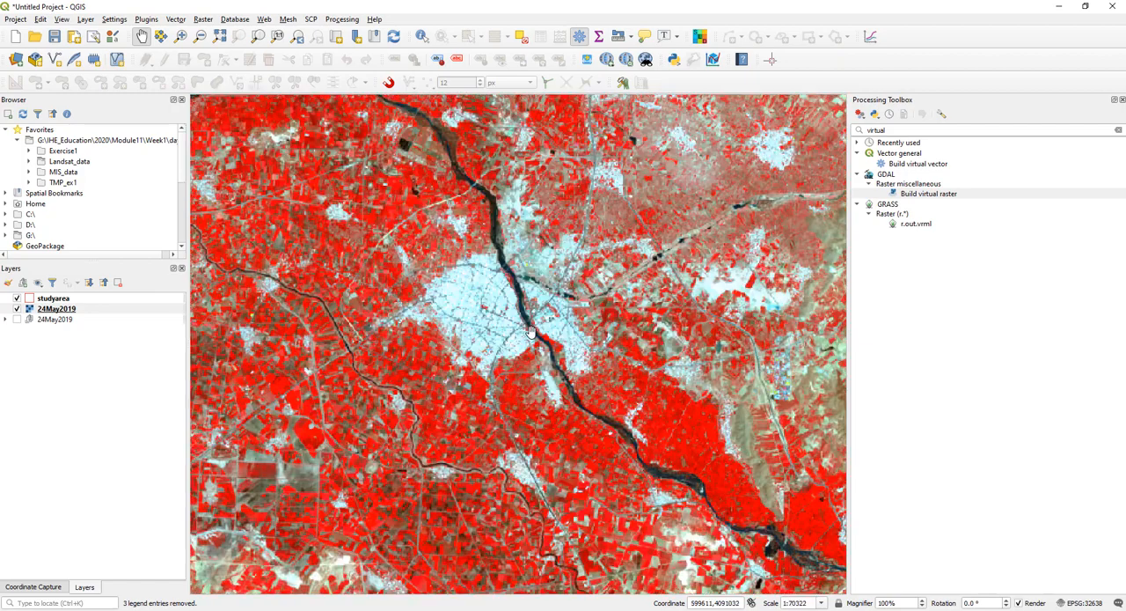
scroll(497, 311, "down", 1)
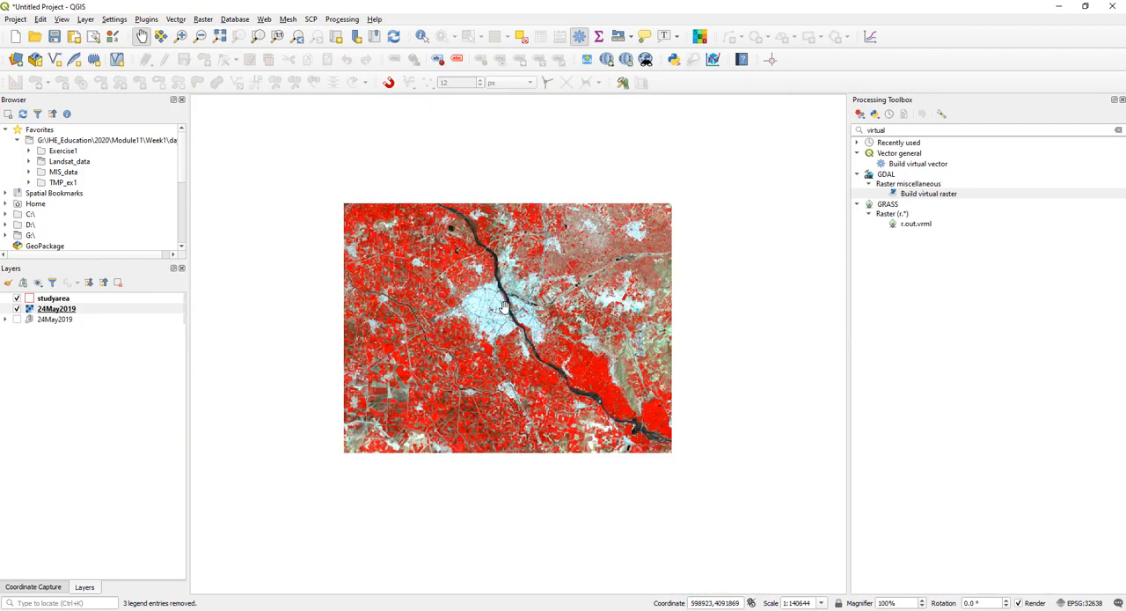
scroll(511, 293, "up", 2)
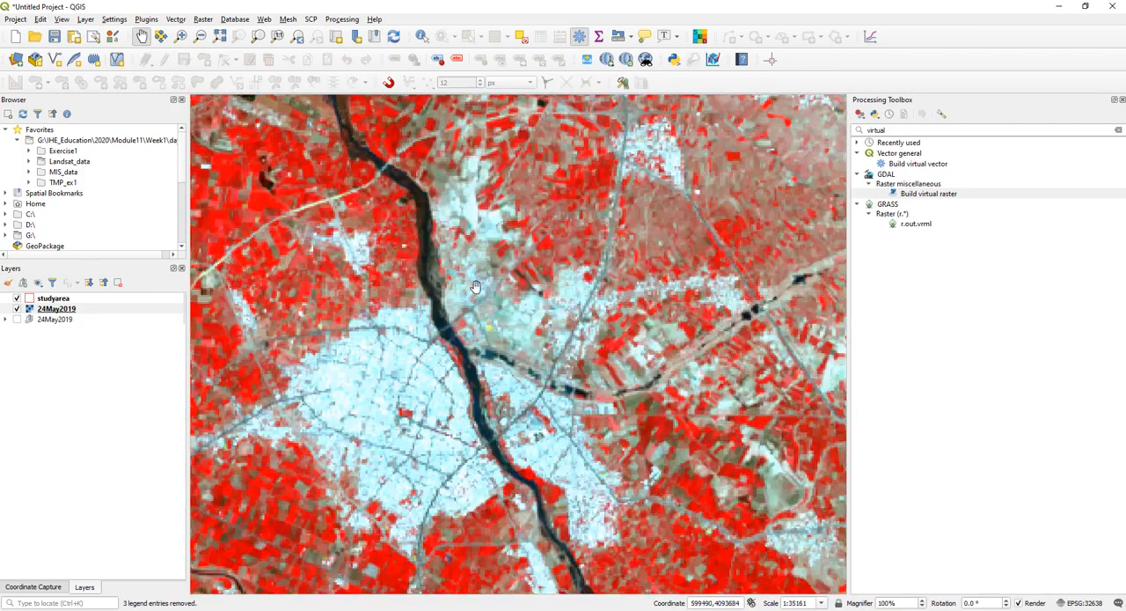
left_click_drag(393, 194, 498, 279)
scroll(511, 301, "down", 2)
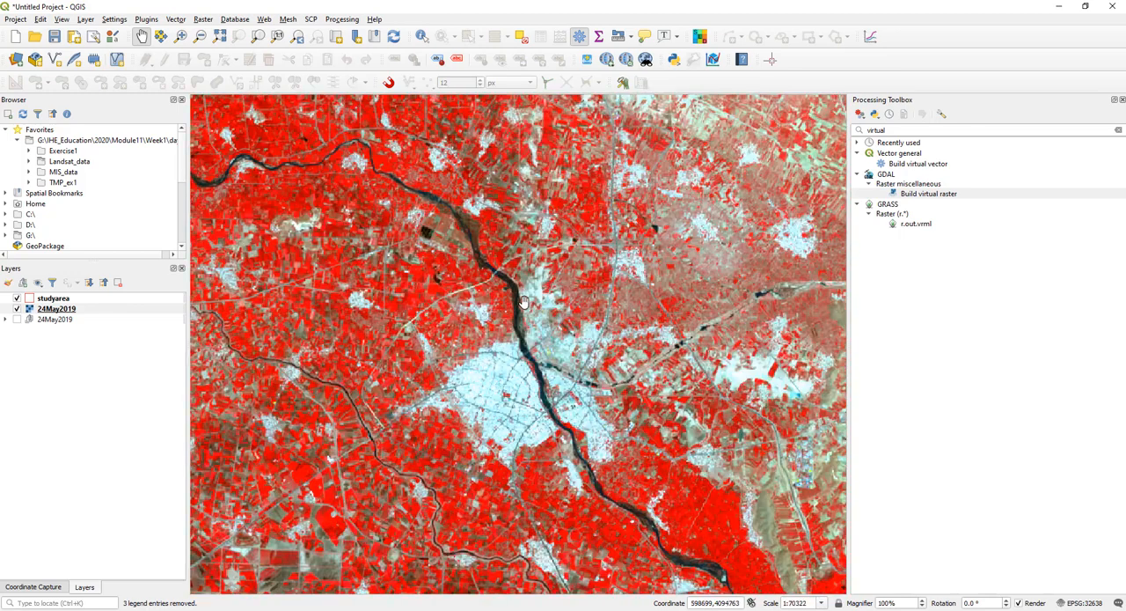
scroll(519, 313, "down", 1)
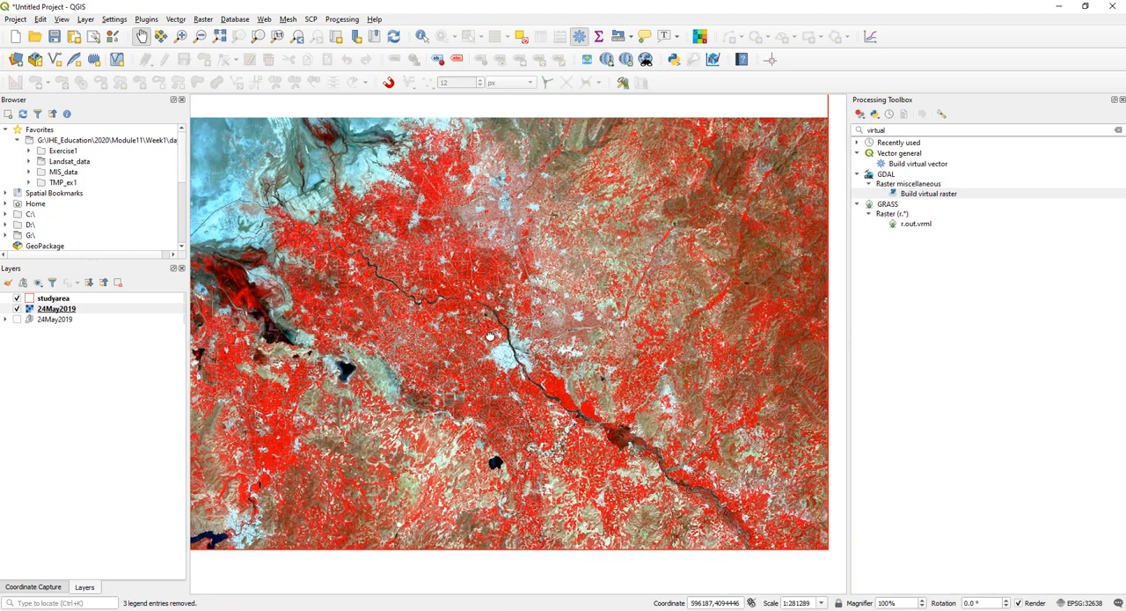
left_click_drag(490, 337, 506, 340)
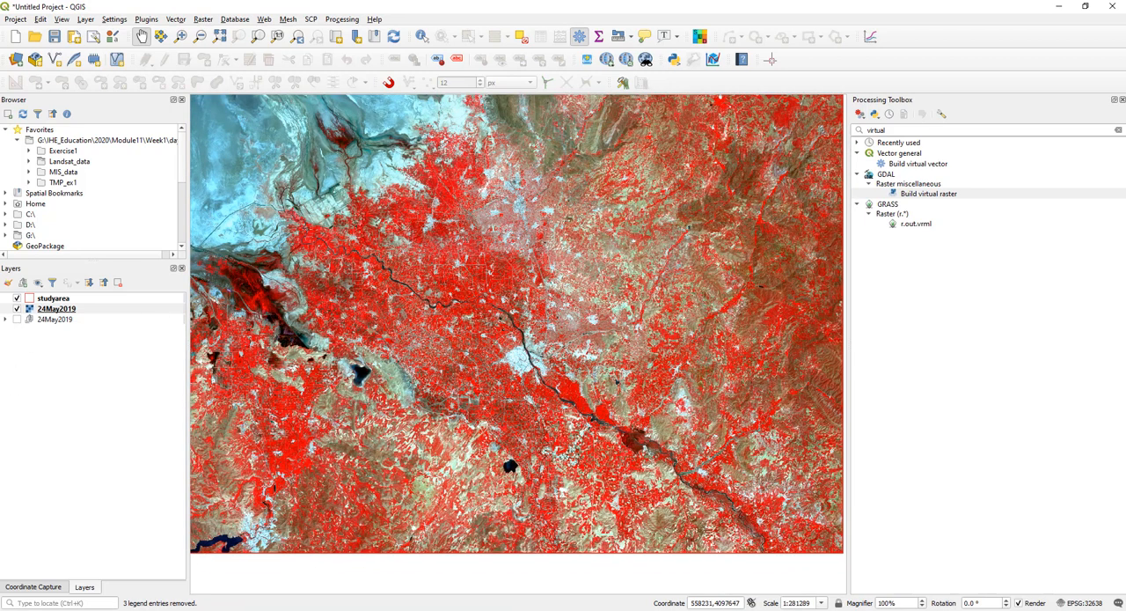